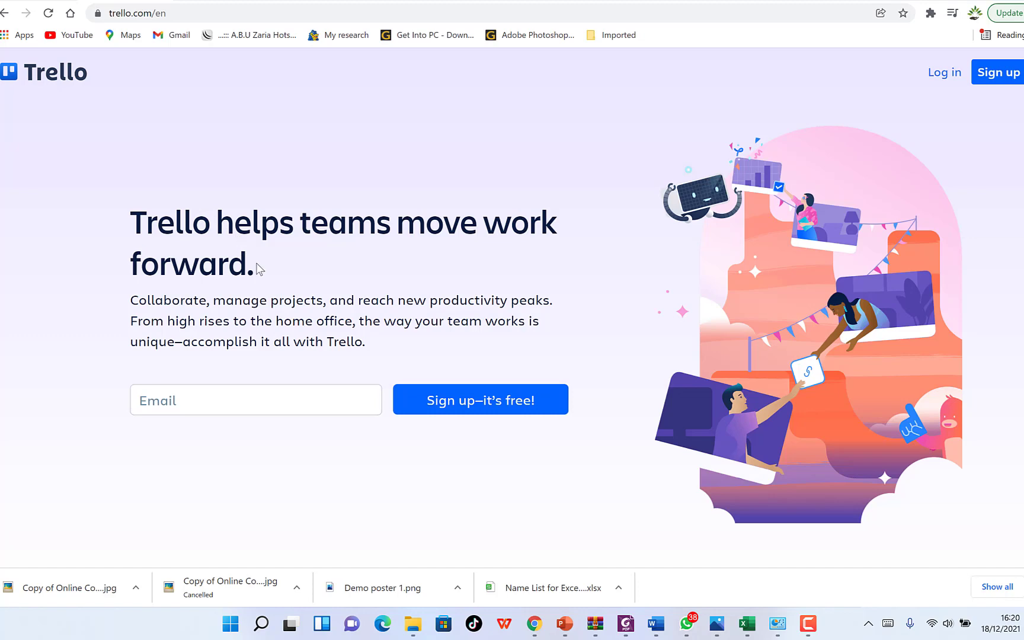
Step: Look through the Trello home page, covering boards, cards, Power-Ups, pricing and the customer testimonial
{"action": "scroll", "coordinate": [240, 270], "scroll_direction": "down", "scroll_amount": 5}
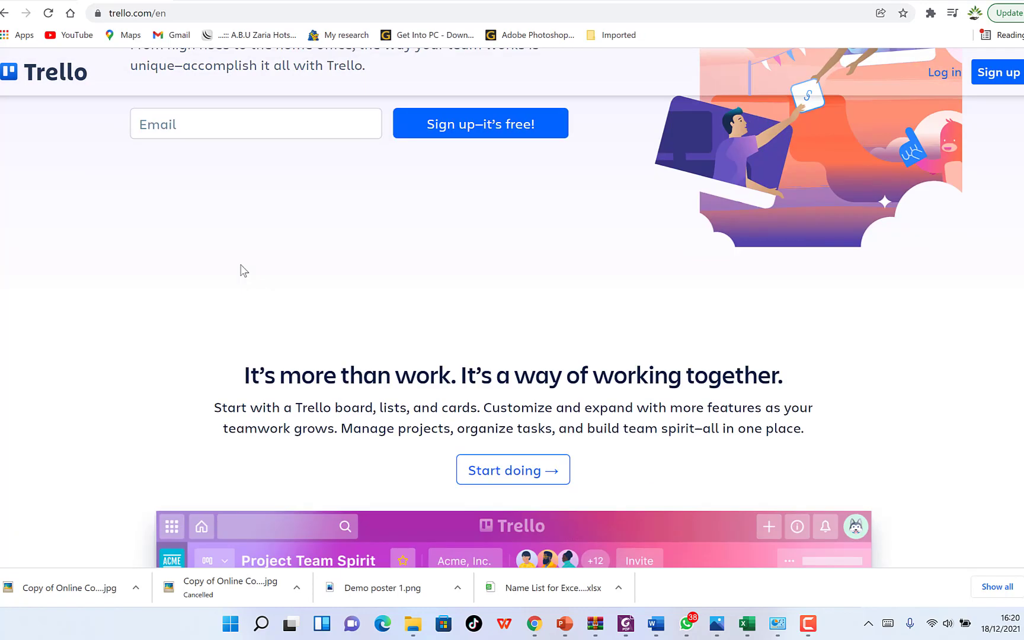
{"action": "scroll", "coordinate": [270, 253], "scroll_direction": "up", "scroll_amount": 5}
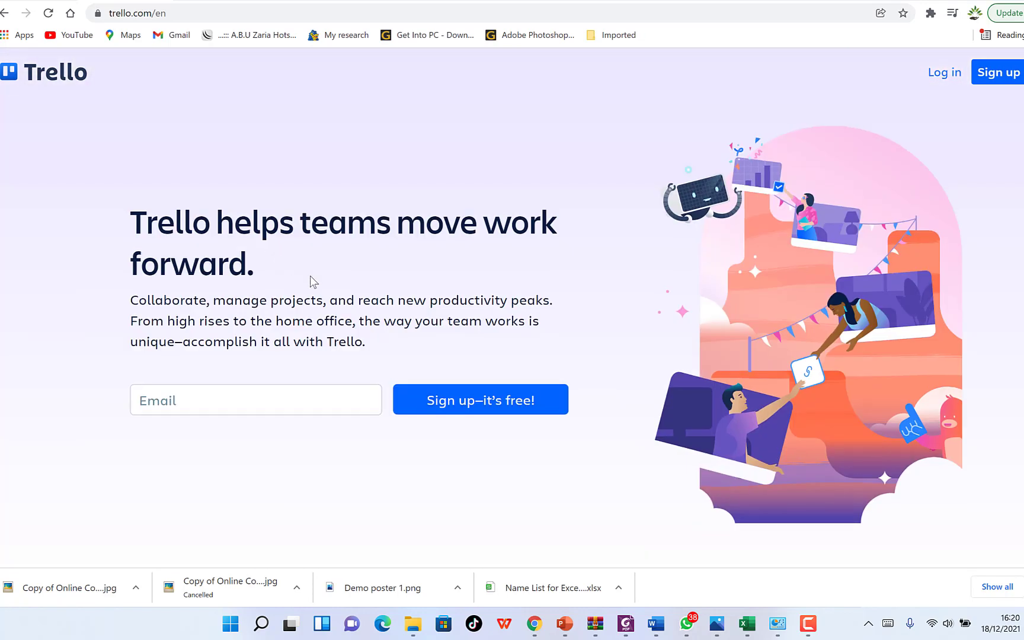
{"action": "scroll", "coordinate": [254, 272], "scroll_direction": "down", "scroll_amount": 5}
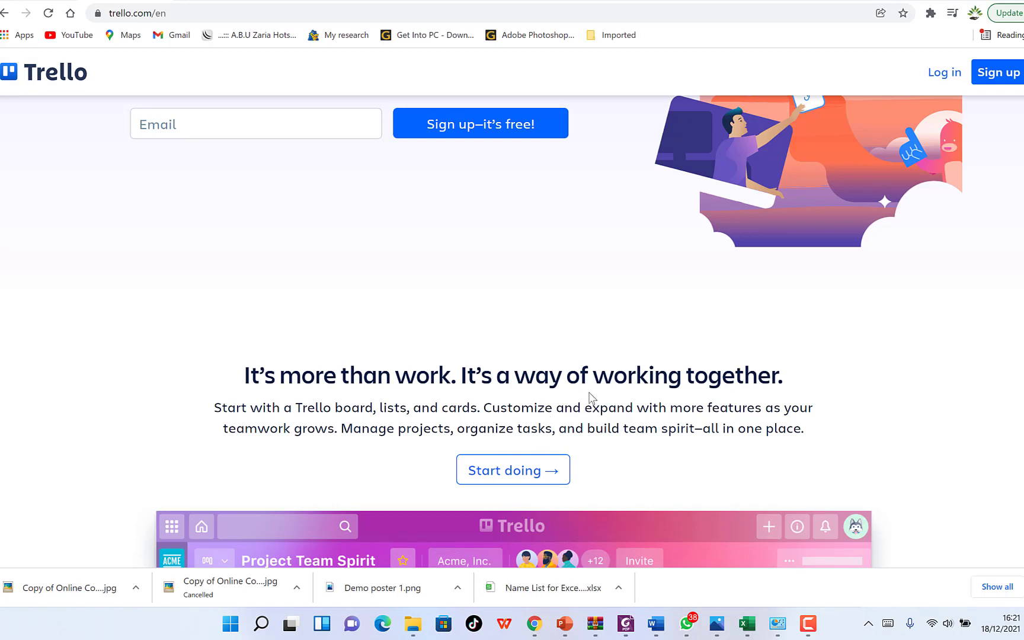
{"action": "scroll", "coordinate": [591, 397], "scroll_direction": "down", "scroll_amount": 2}
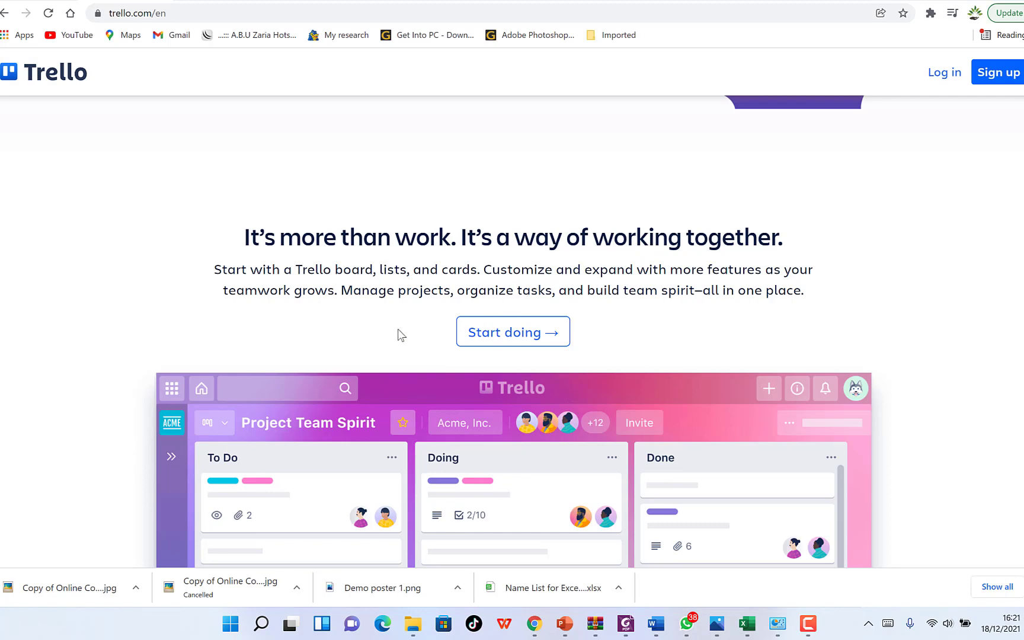
{"action": "scroll", "coordinate": [349, 353], "scroll_direction": "down", "scroll_amount": 20}
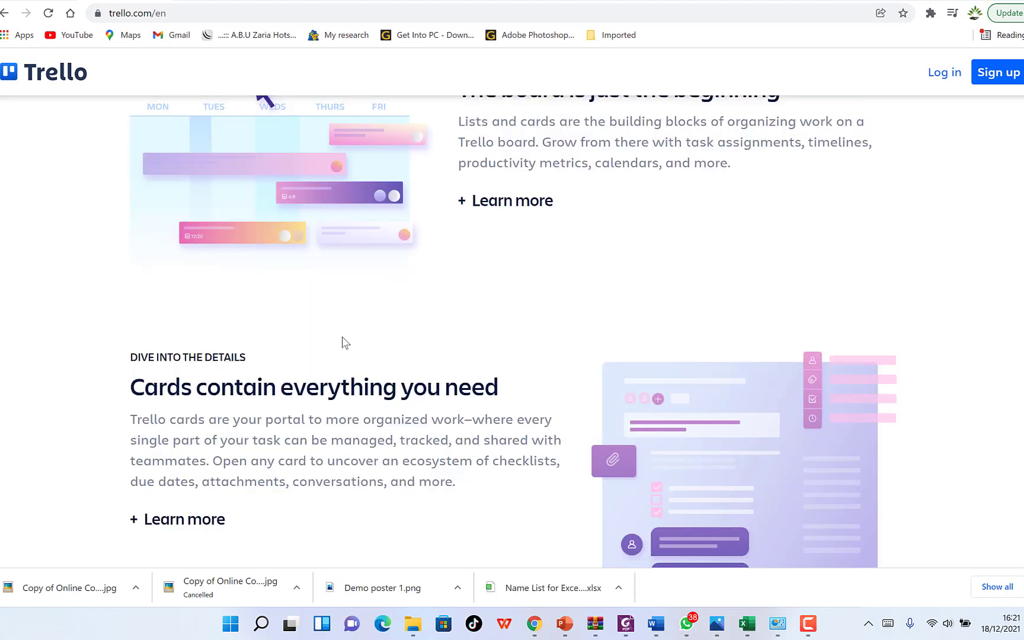
{"action": "scroll", "coordinate": [366, 315], "scroll_direction": "down", "scroll_amount": 2}
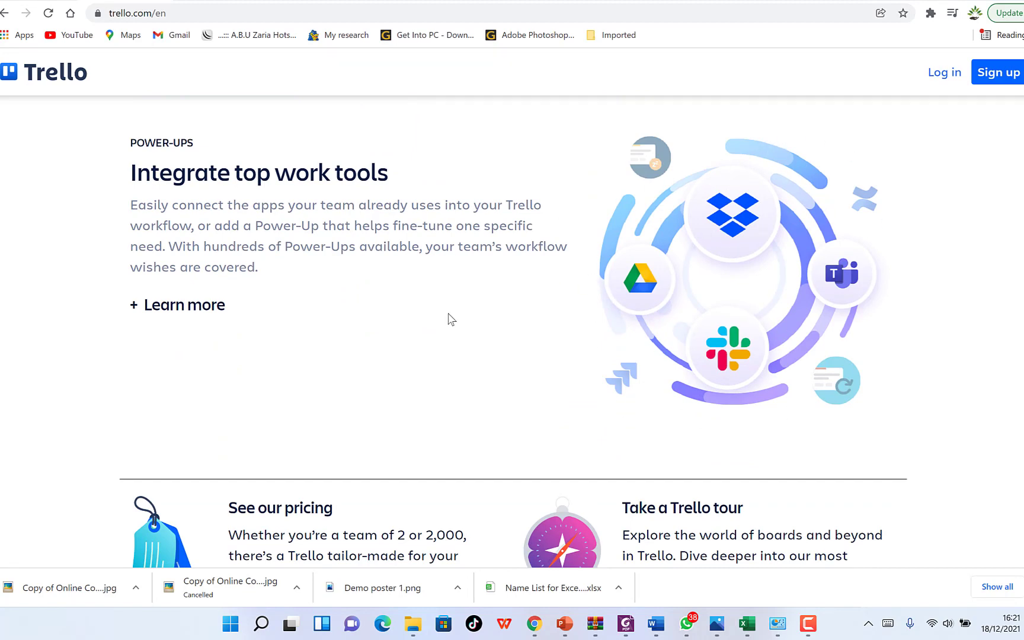
{"action": "scroll", "coordinate": [448, 318], "scroll_direction": "down", "scroll_amount": 9}
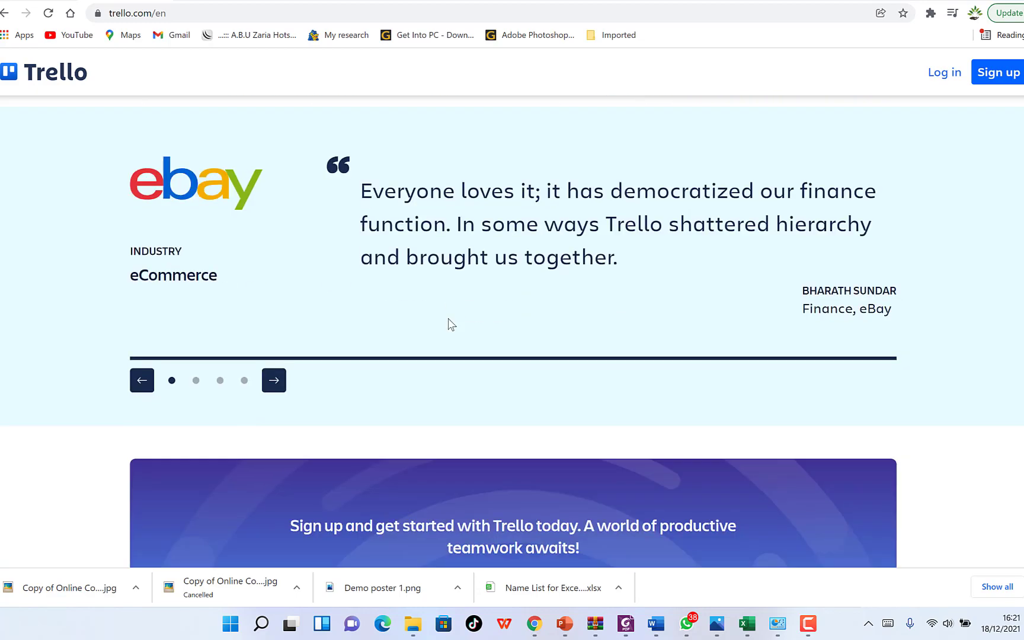
{"action": "scroll", "coordinate": [449, 320], "scroll_direction": "up", "scroll_amount": 6}
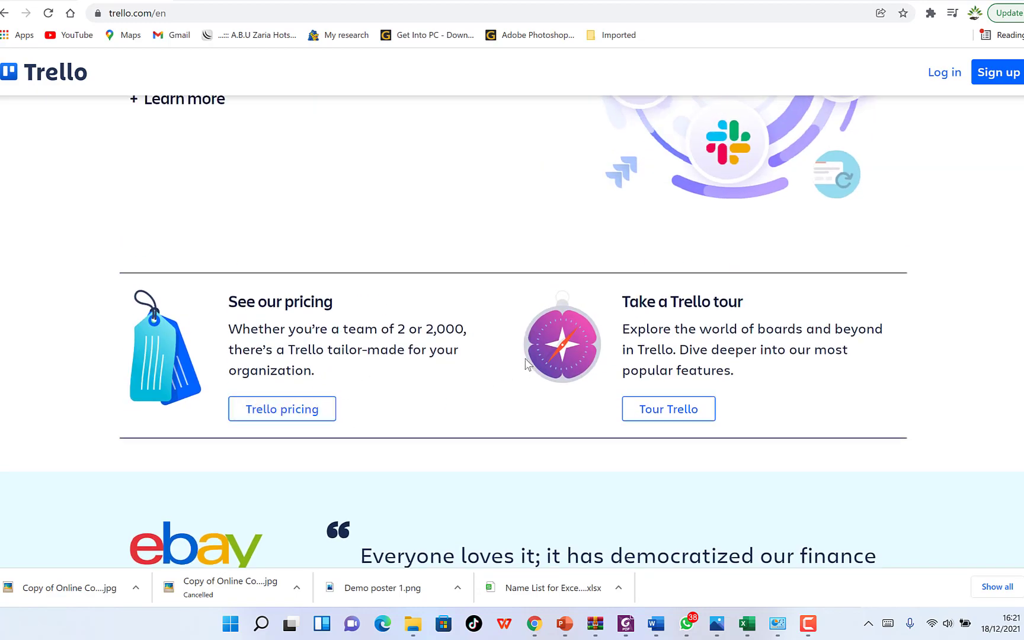
{"action": "scroll", "coordinate": [667, 290], "scroll_direction": "up", "scroll_amount": 10}
{"action": "scroll", "coordinate": [643, 295], "scroll_direction": "up", "scroll_amount": 15}
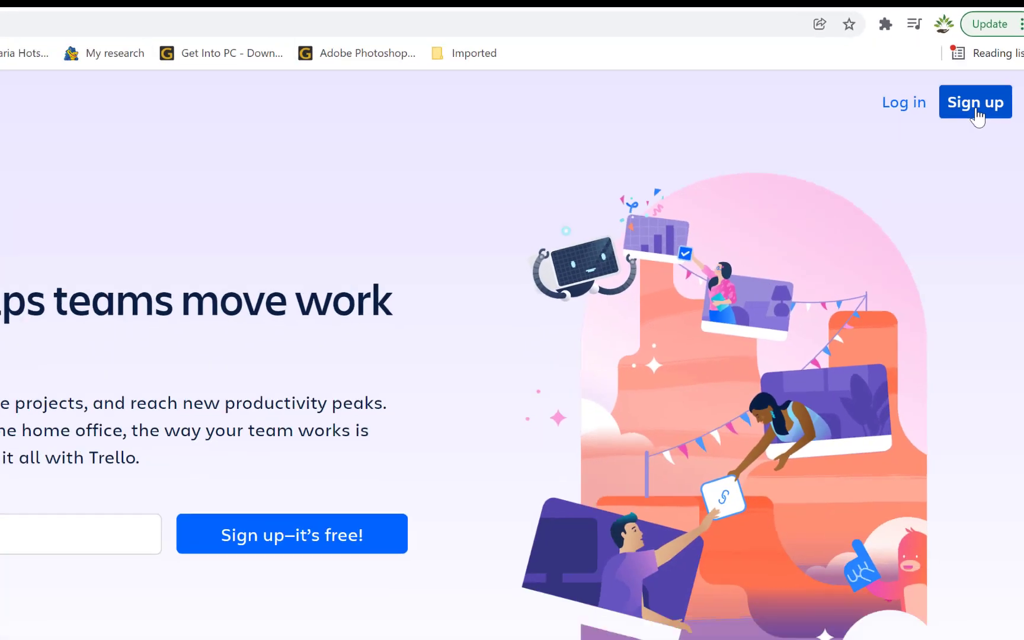
Step: Sign up with a Workspace named KVTC Conference 2022 and continue past the Premium trial offer
{"action": "left_click", "coordinate": [977, 116]}
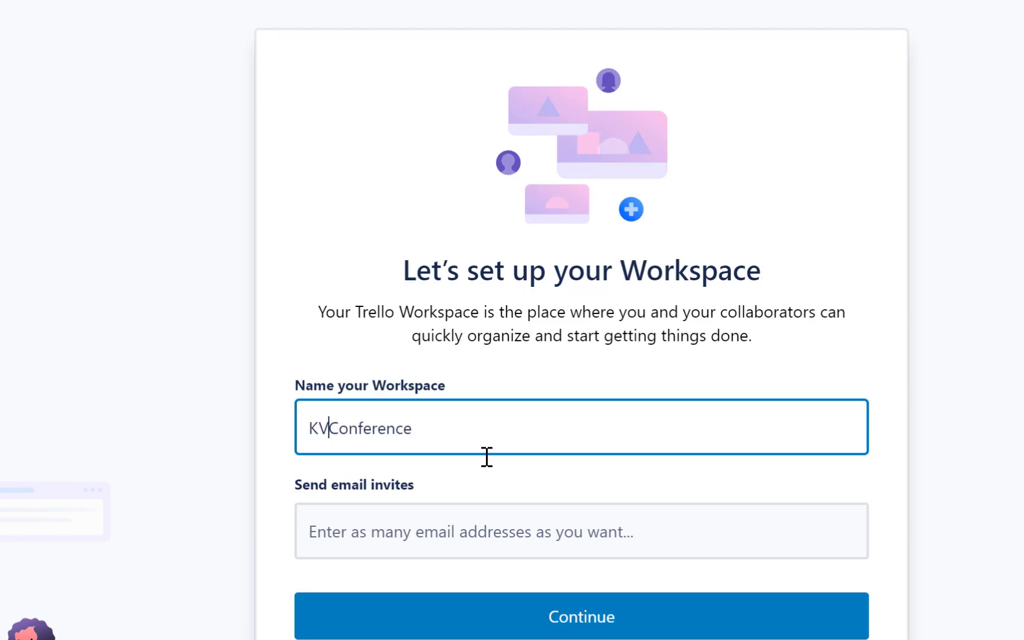
{"action": "type", "text": "TC Conference"}
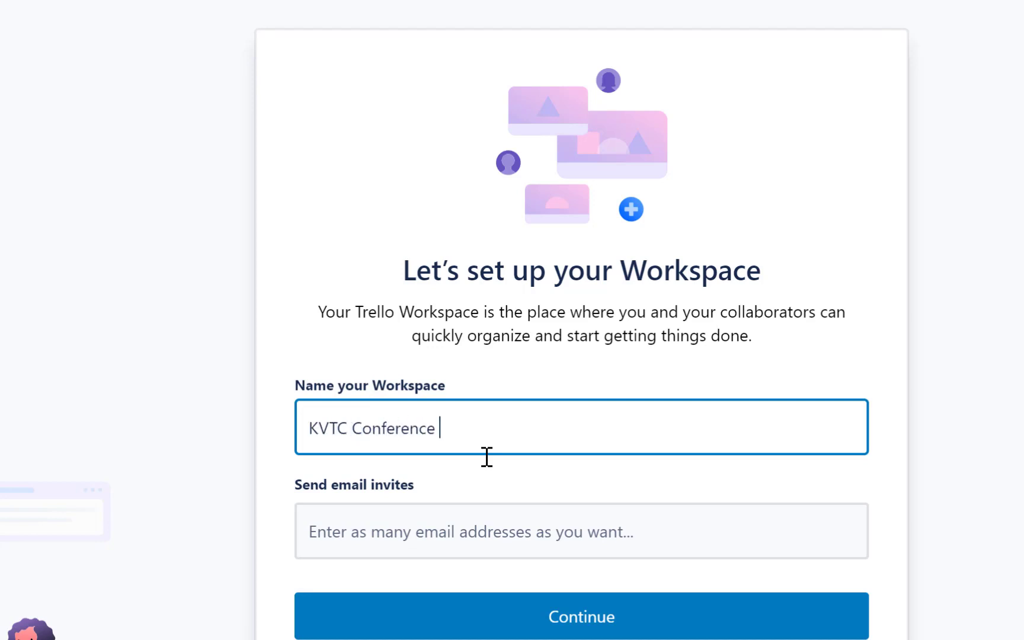
{"action": "type", "text": "2022"}
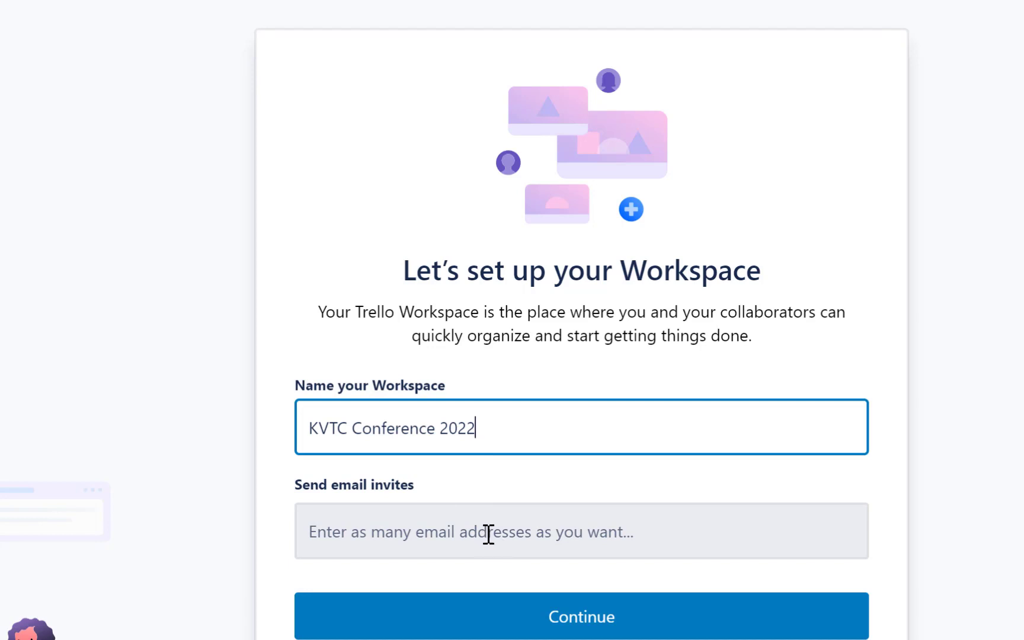
{"action": "left_click", "coordinate": [557, 531]}
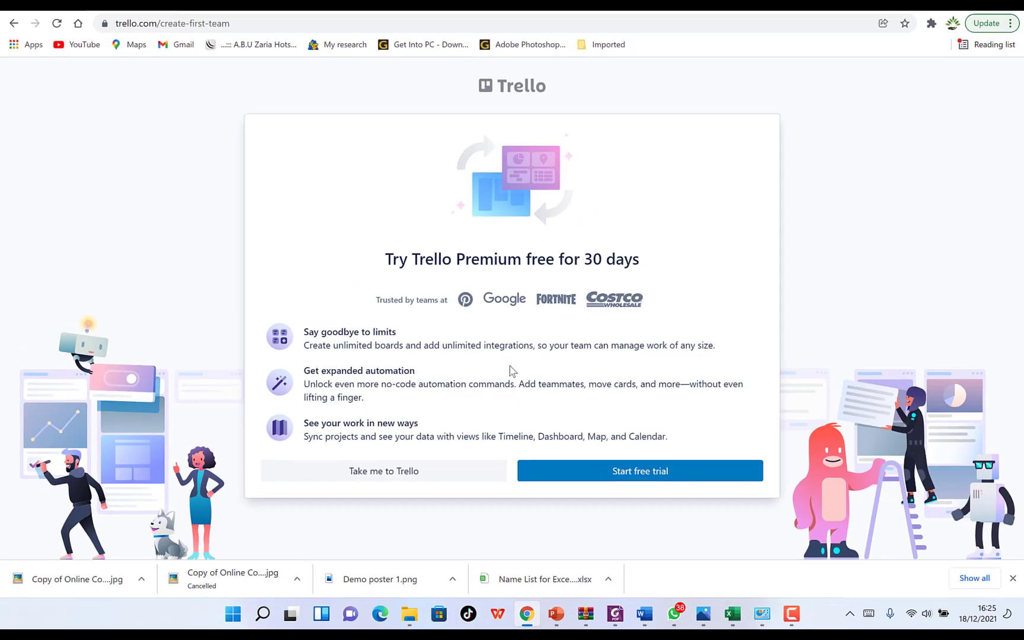
{"action": "left_click", "coordinate": [629, 476]}
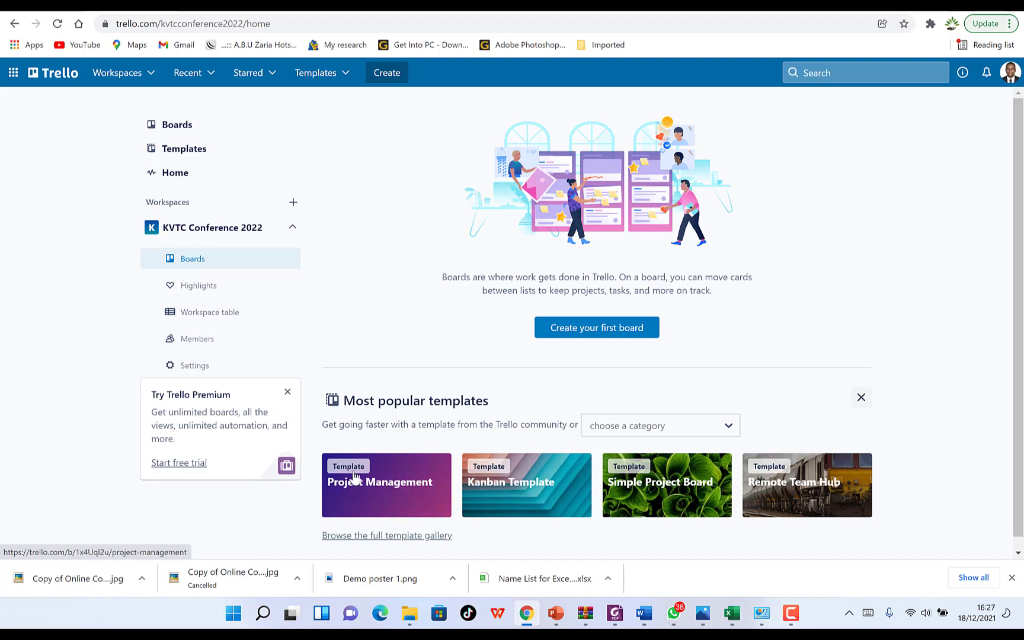
Step: Create a new board titled Event team with Workspace visibility in the KVTC Conference 2022 Workspace
{"action": "left_click", "coordinate": [424, 489]}
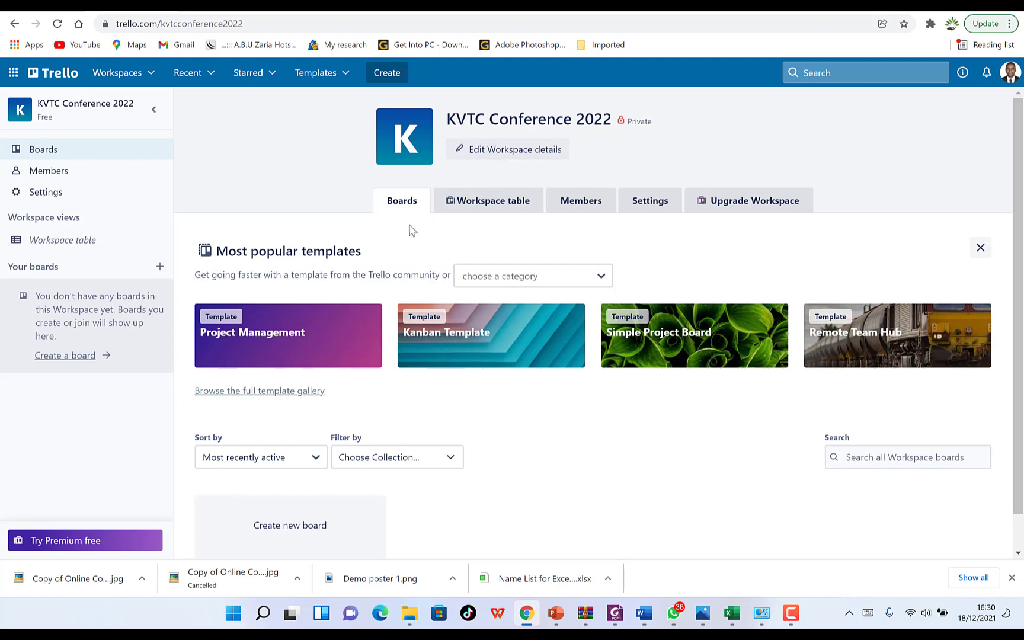
{"action": "left_click", "coordinate": [295, 527]}
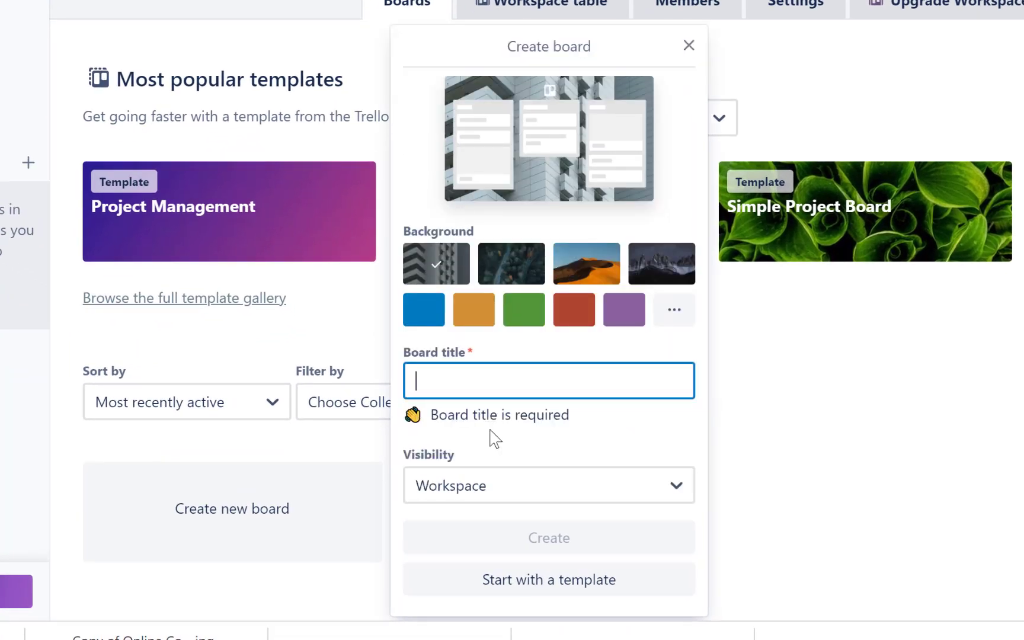
{"action": "type", "text": "Event"}
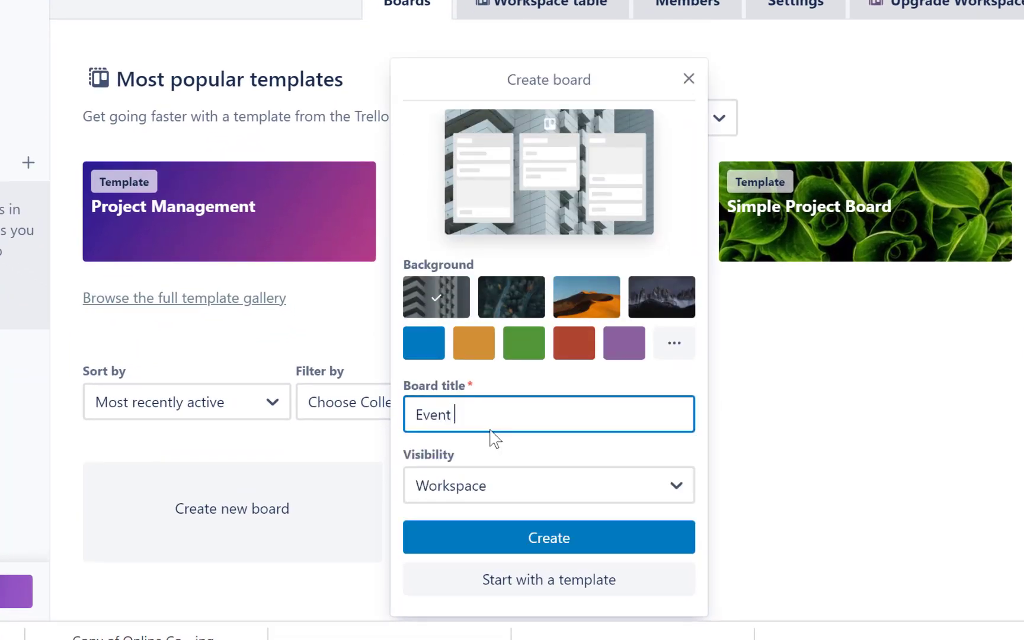
{"action": "type", "text": " team"}
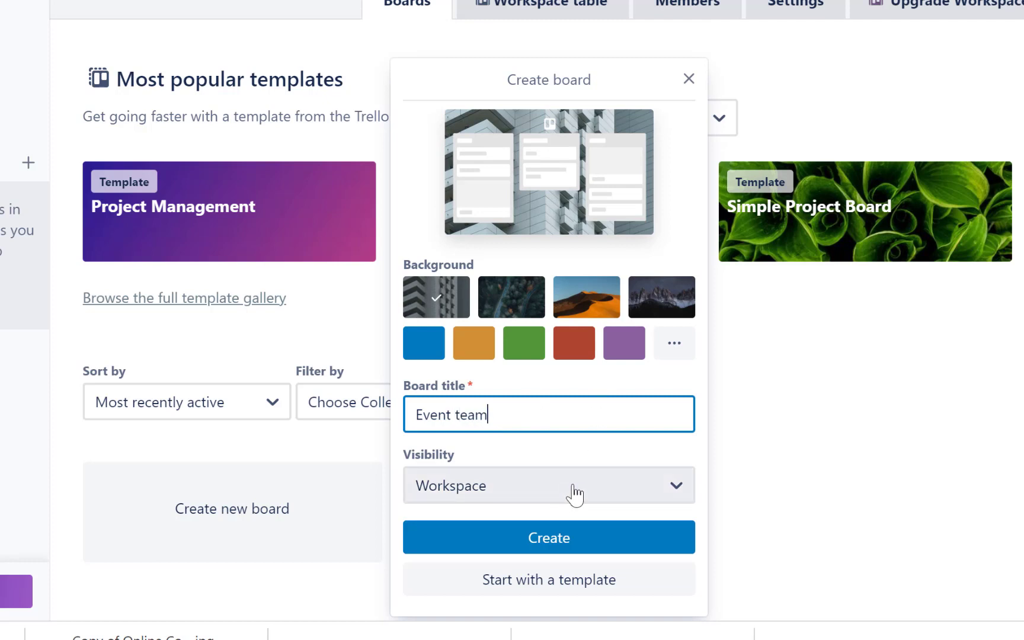
{"action": "left_click", "coordinate": [574, 492]}
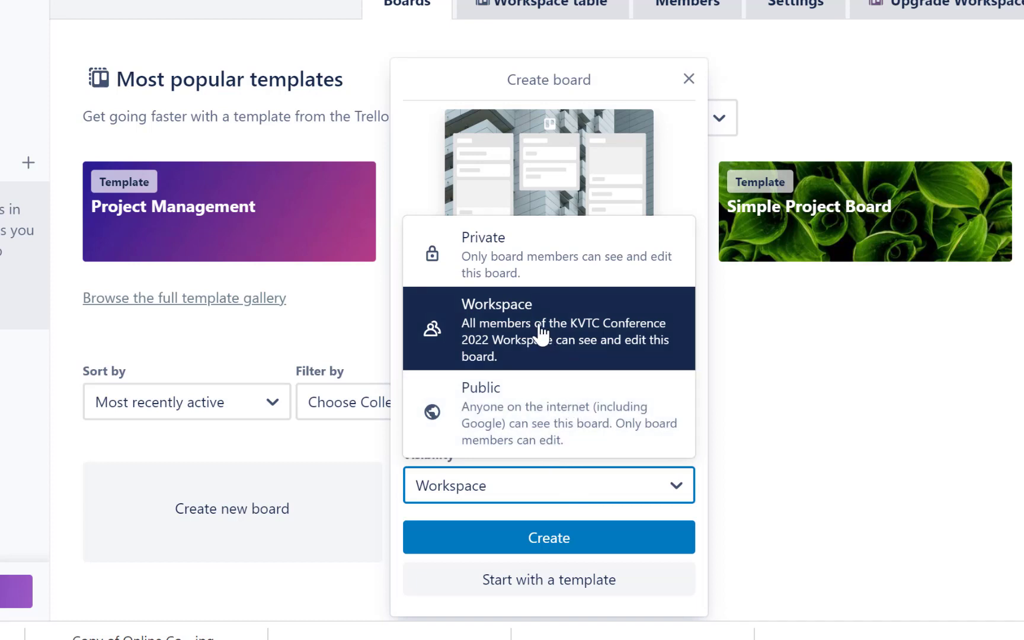
{"action": "left_click", "coordinate": [563, 341]}
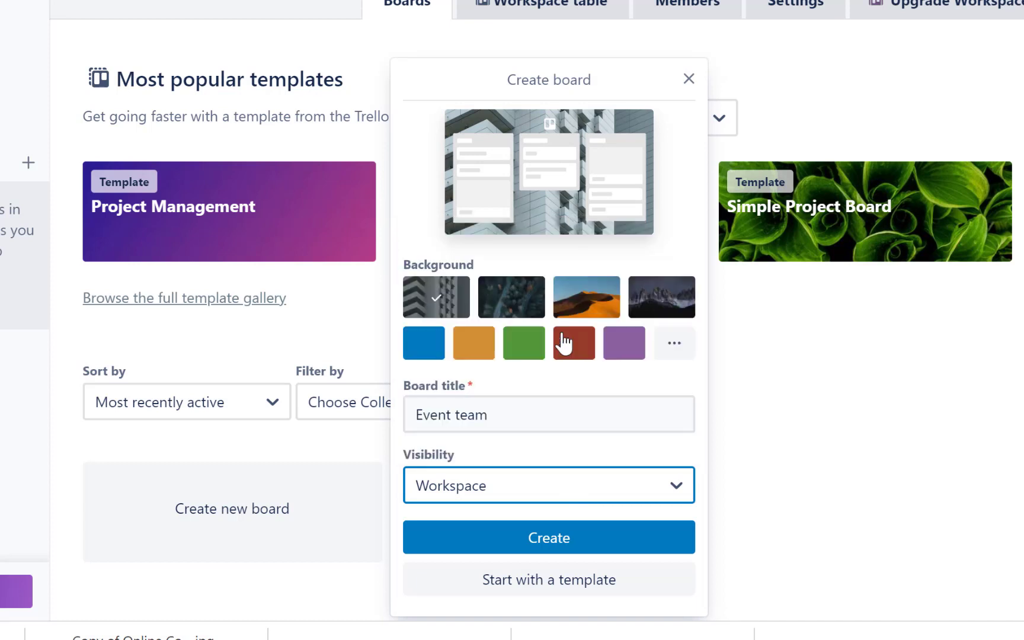
{"action": "left_click", "coordinate": [617, 500]}
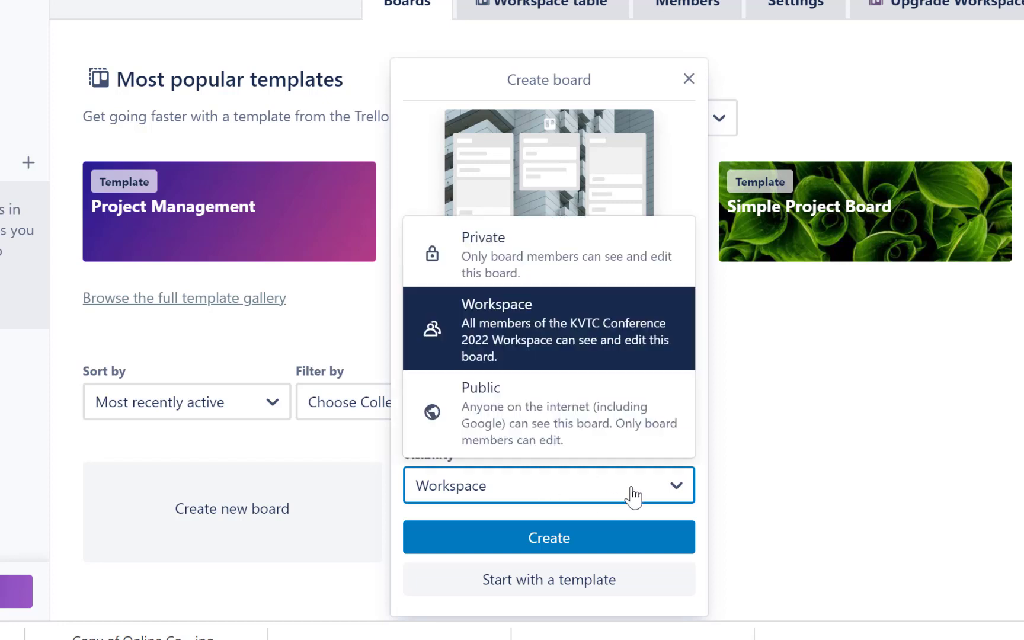
{"action": "left_click", "coordinate": [546, 356]}
{"action": "left_click", "coordinate": [599, 544]}
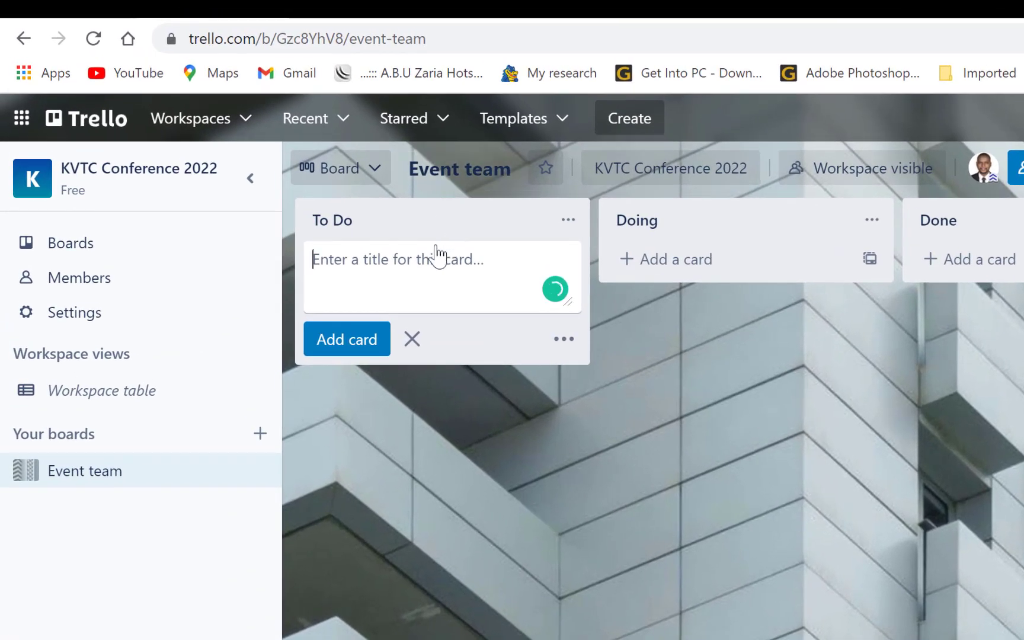
Step: Add the cards "Assigning team members" and "Planning the event" to the To Do list
{"action": "type", "text": "Assi"}
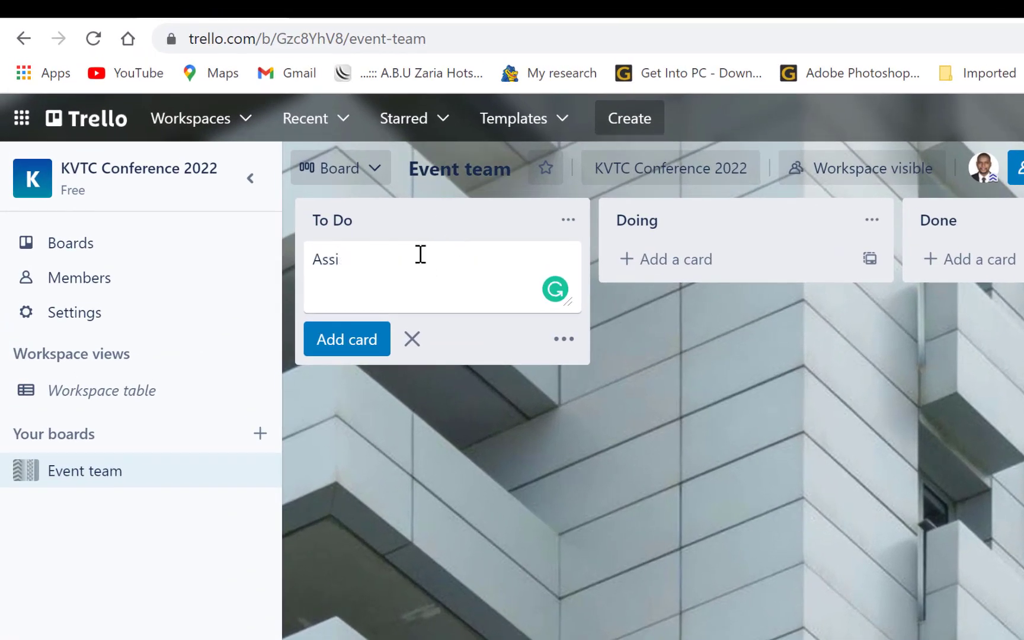
{"action": "type", "text": "sgning team"}
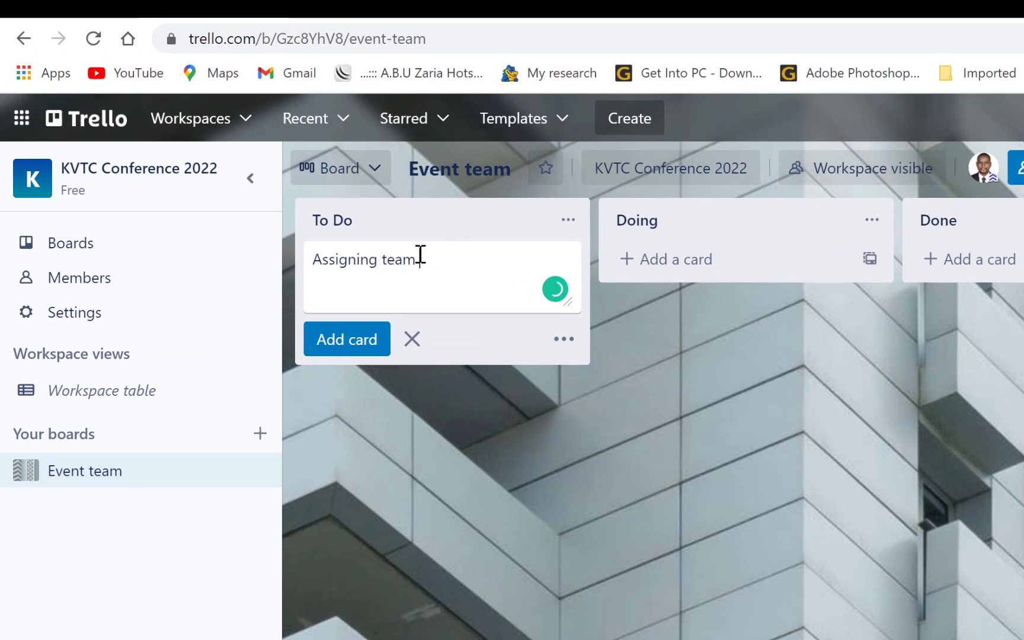
{"action": "type", "text": " members"}
{"action": "left_click", "coordinate": [335, 347]}
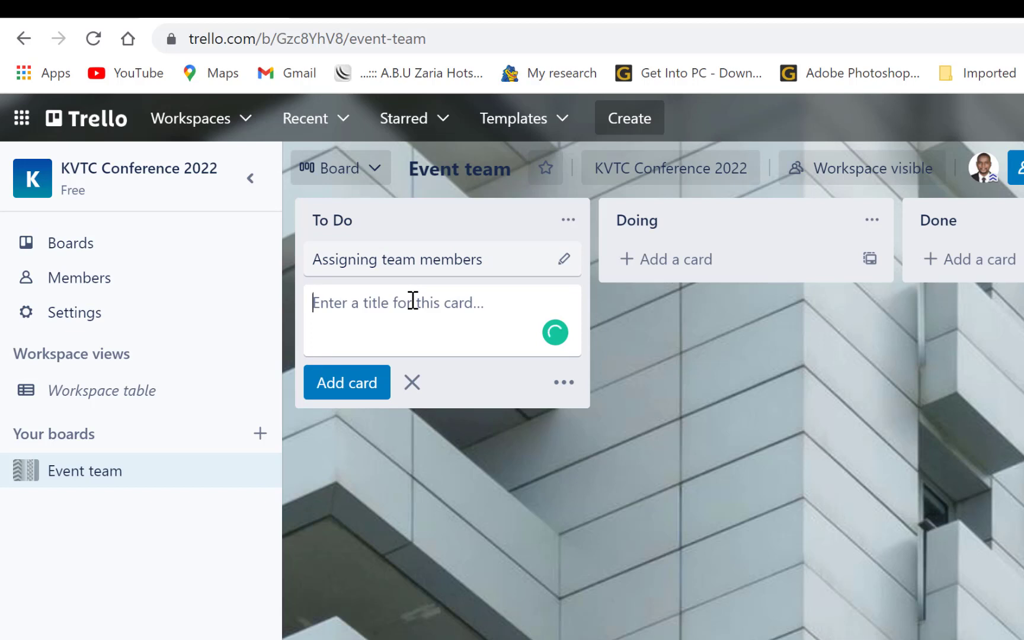
{"action": "type", "text": "P"}
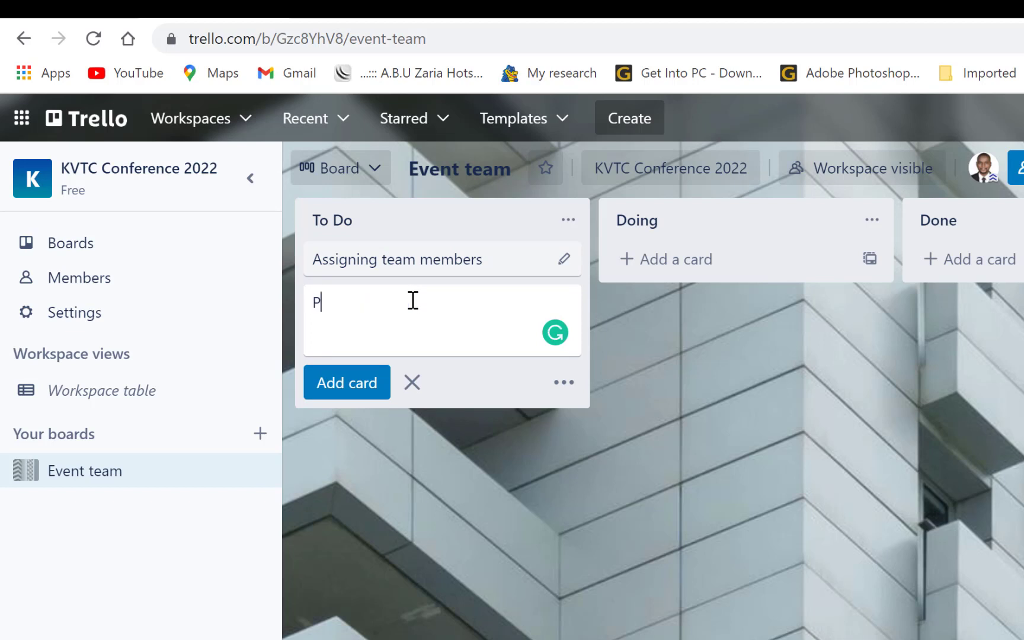
{"action": "type", "text": "lanning the event"}
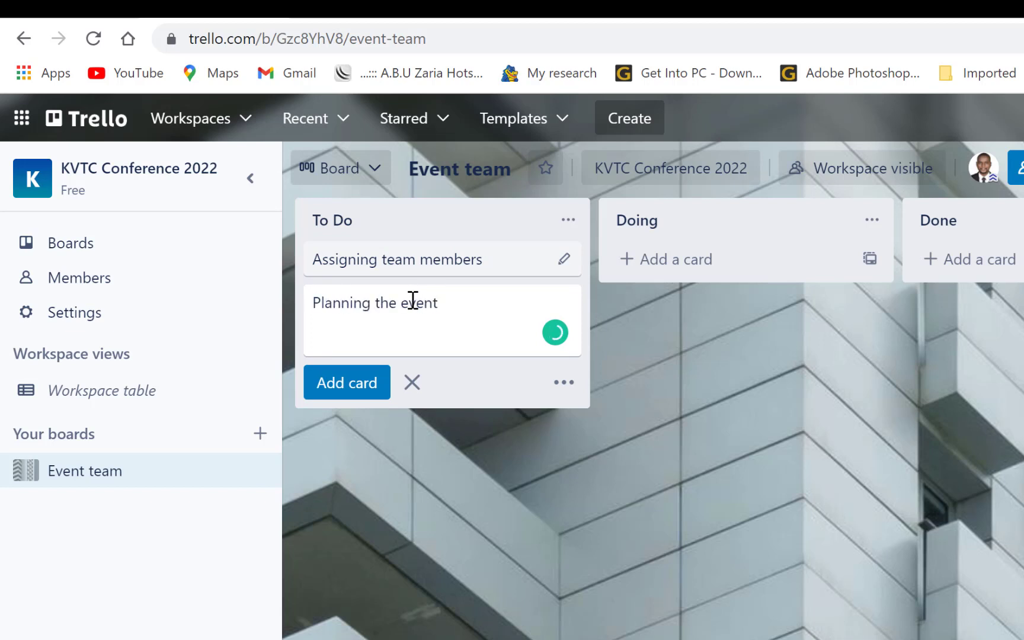
{"action": "left_click", "coordinate": [379, 379]}
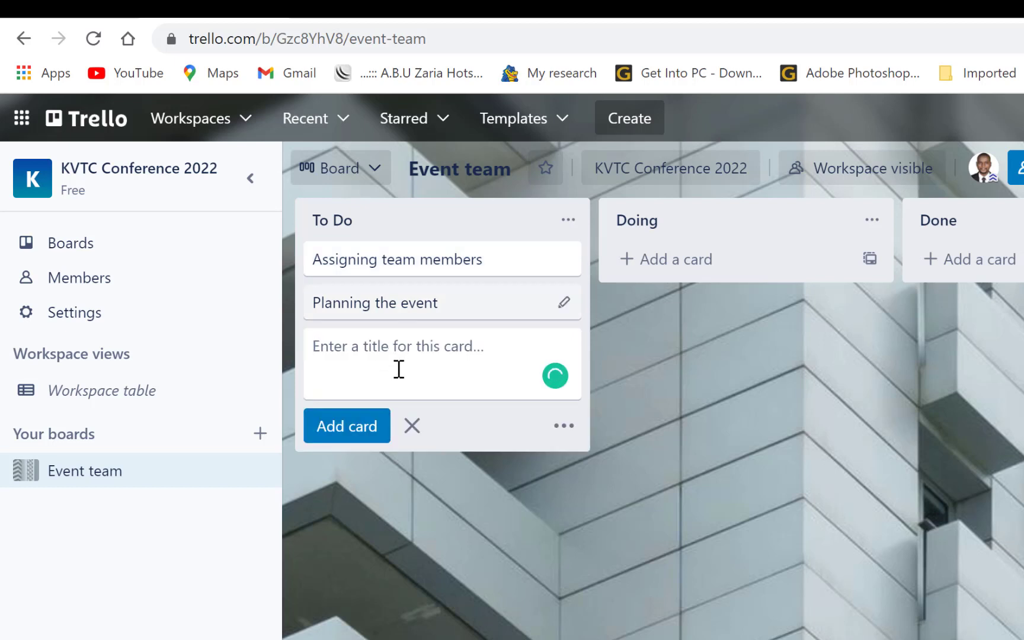
Step: Add the cards "Subdividing members according to expertise" and "Overall plan" to the To Do list
{"action": "type", "text": "Subdividing memb"}
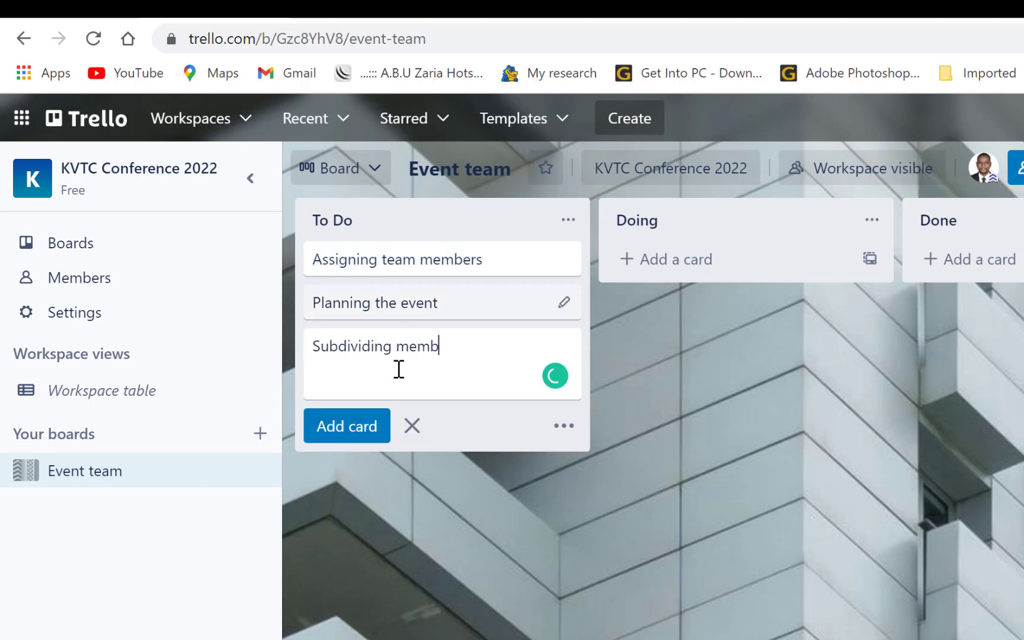
{"action": "type", "text": "ers according to"}
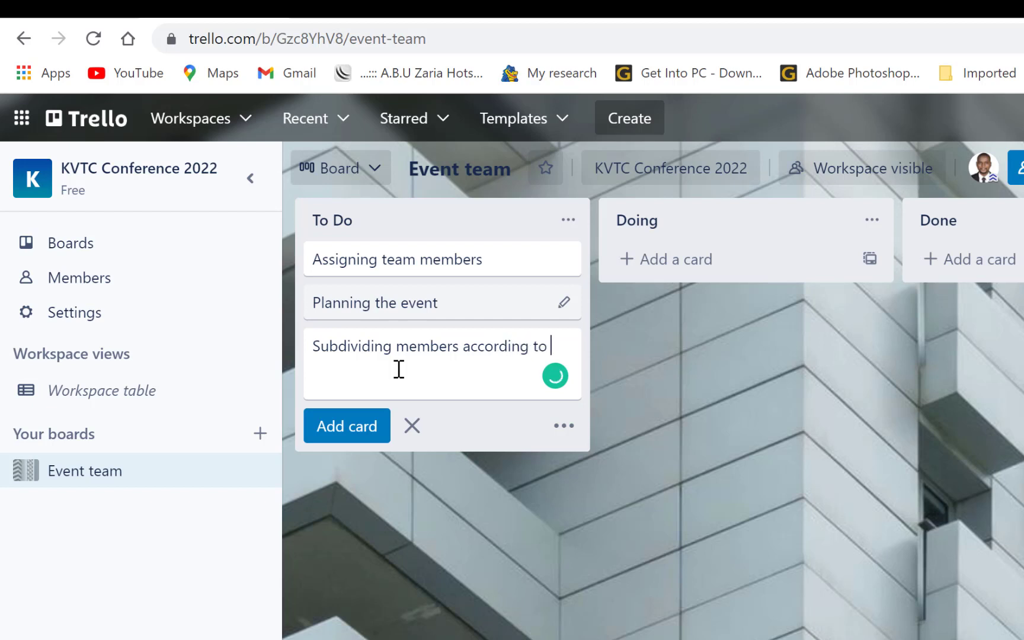
{"action": "type", "text": " expertise"}
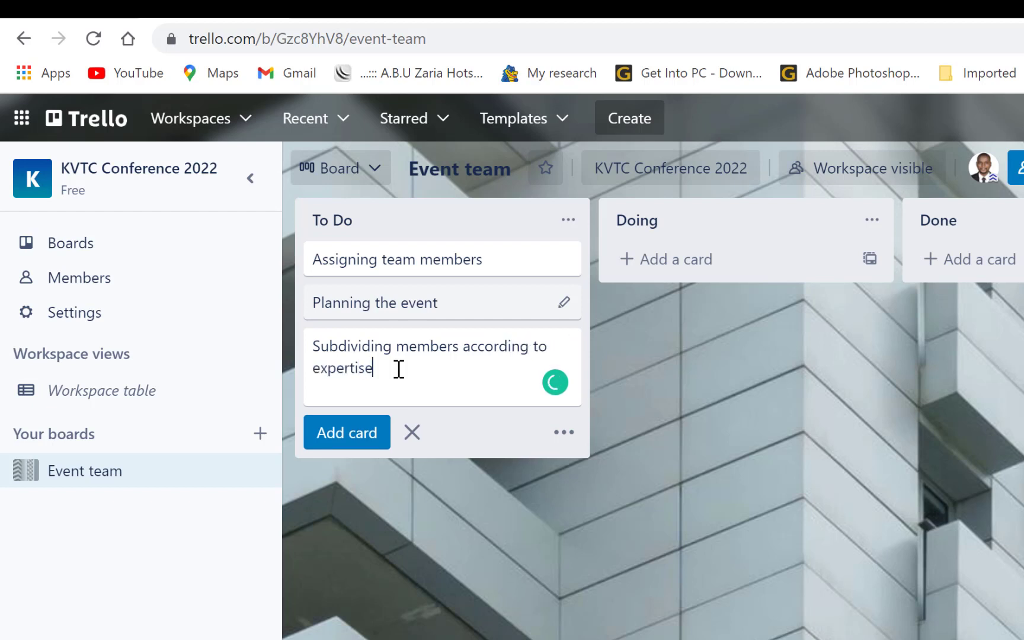
{"action": "left_click", "coordinate": [357, 433]}
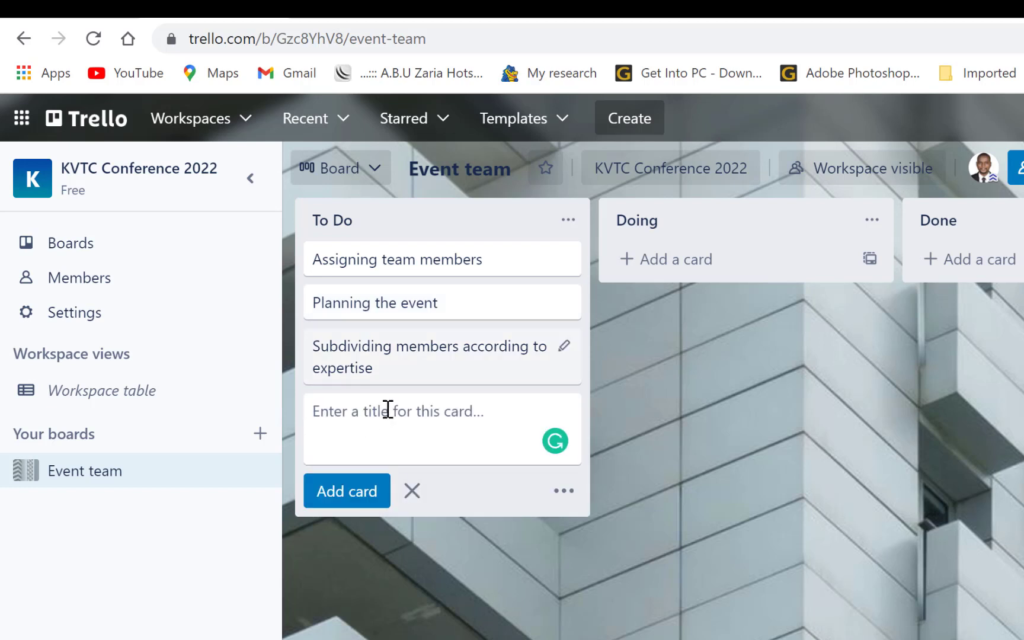
{"action": "type", "text": "Or"}
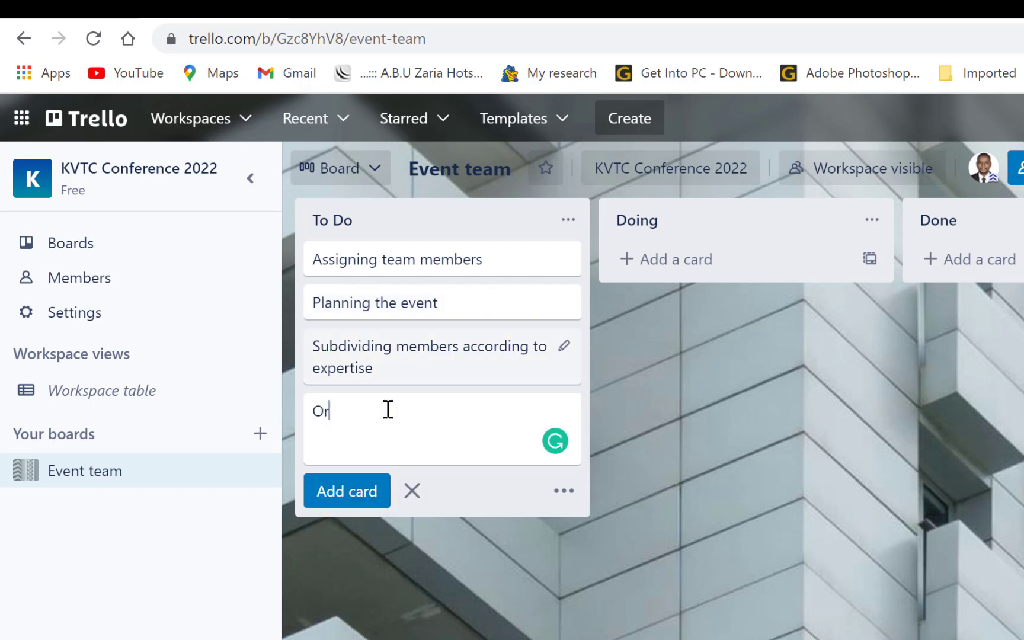
{"action": "type", "text": "verall plan"}
{"action": "key", "text": "Return"}
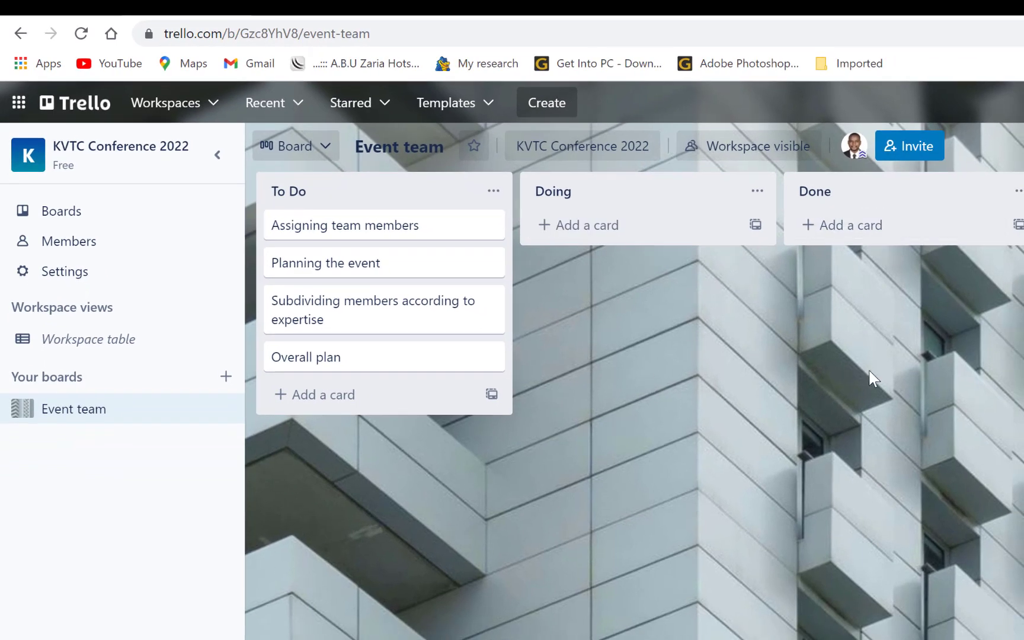
Step: Add the cards "Developing posters/flyers" and "Securing funds" to the Doing list
{"action": "left_click", "coordinate": [587, 228]}
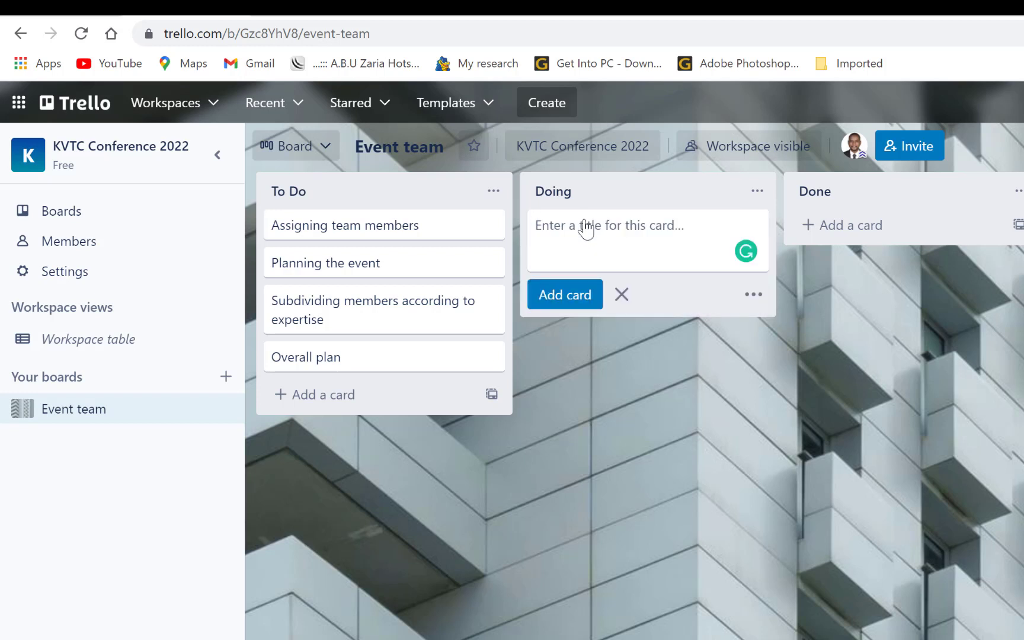
{"action": "type", "text": "Developing posters/flyers"}
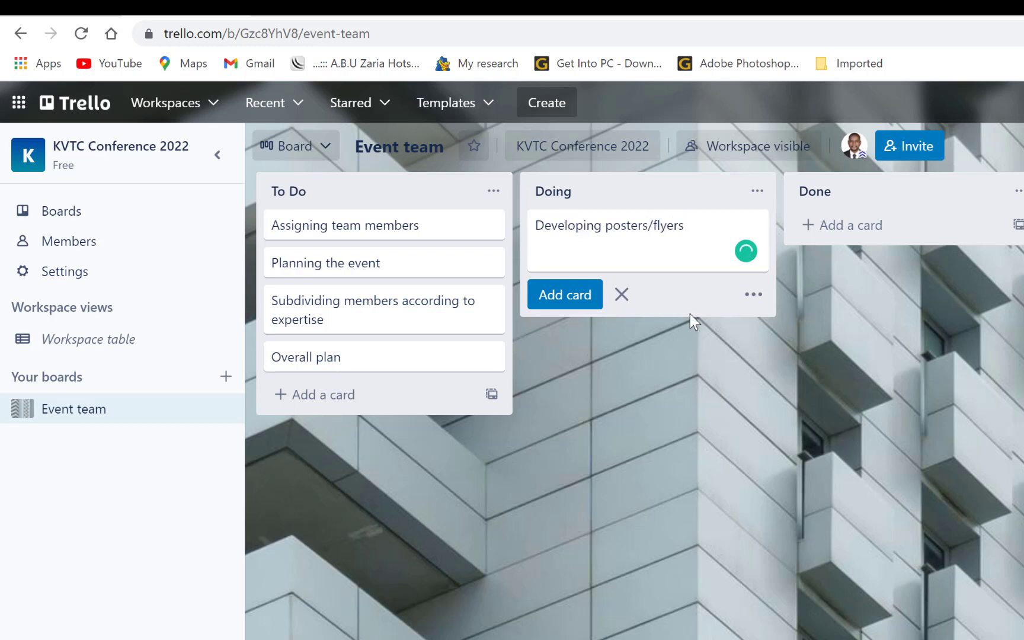
{"action": "left_click", "coordinate": [560, 293]}
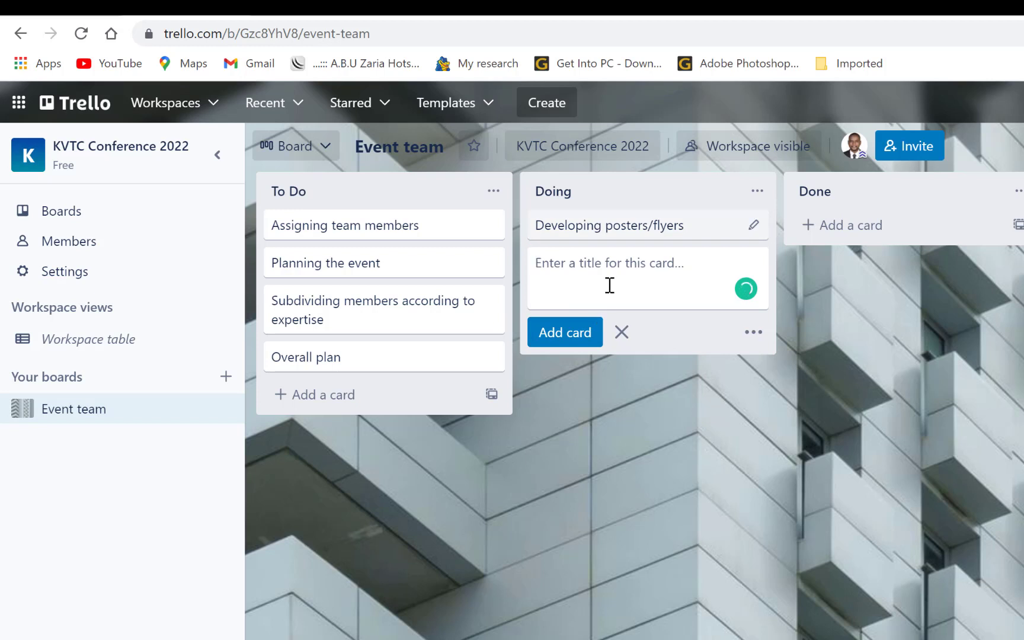
{"action": "type", "text": "Ser"}
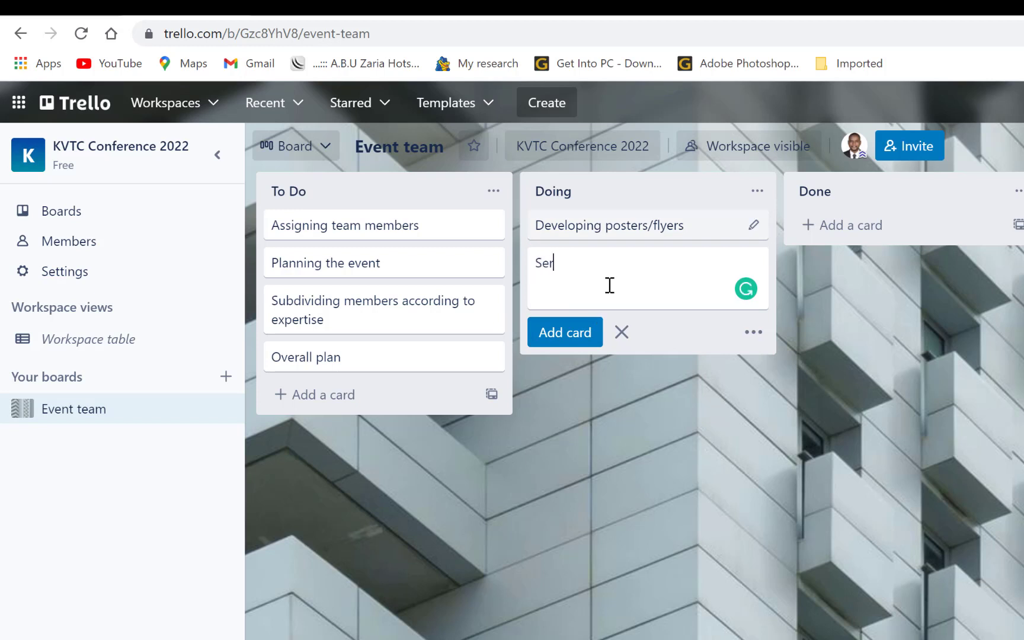
{"action": "type", "text": "uring funds"}
{"action": "key", "text": "Return"}
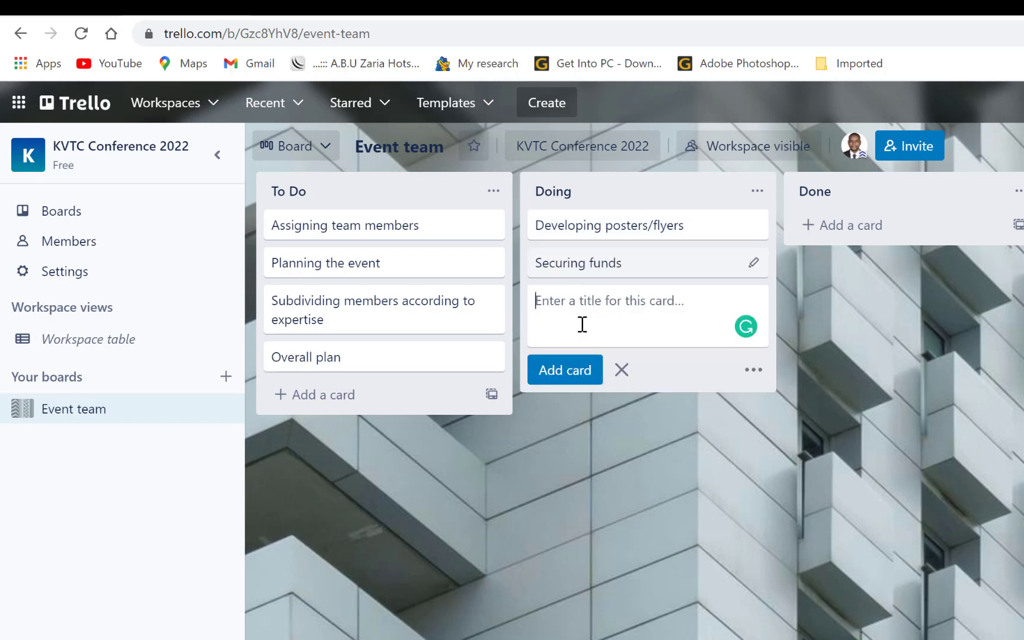
Step: Add the cards "Creating awareness" and "Themes of the conference" to the Doing list
{"action": "type", "text": "Creating awareness"}
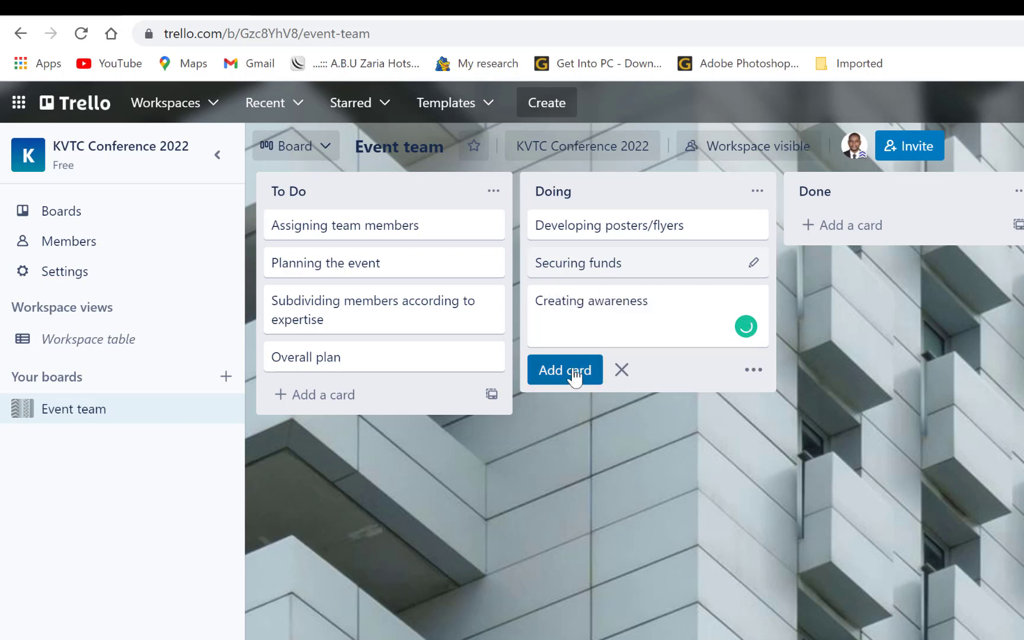
{"action": "left_click", "coordinate": [573, 371]}
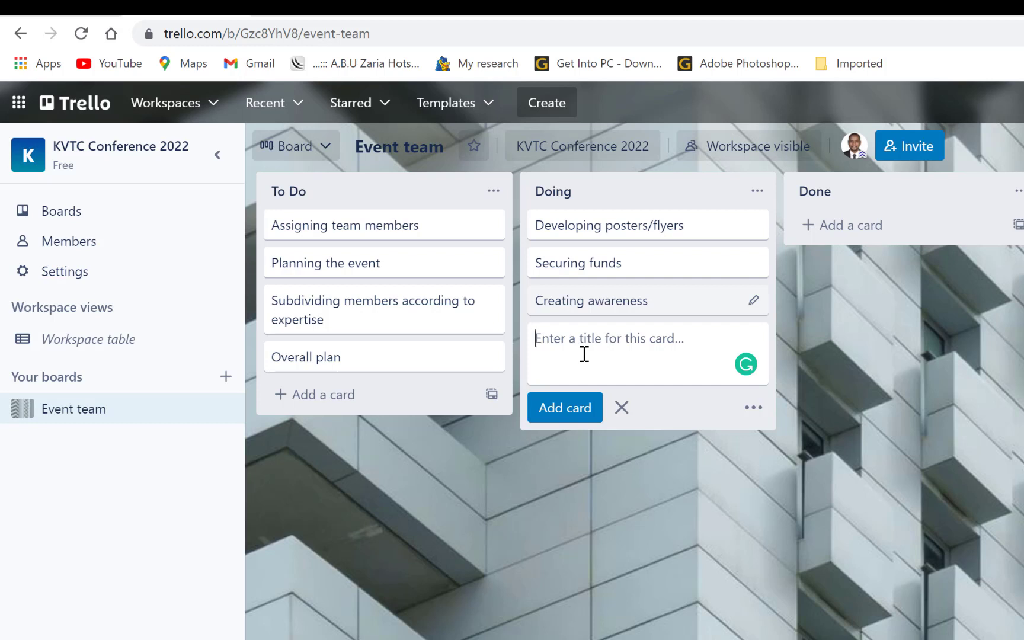
{"action": "type", "text": "Them"}
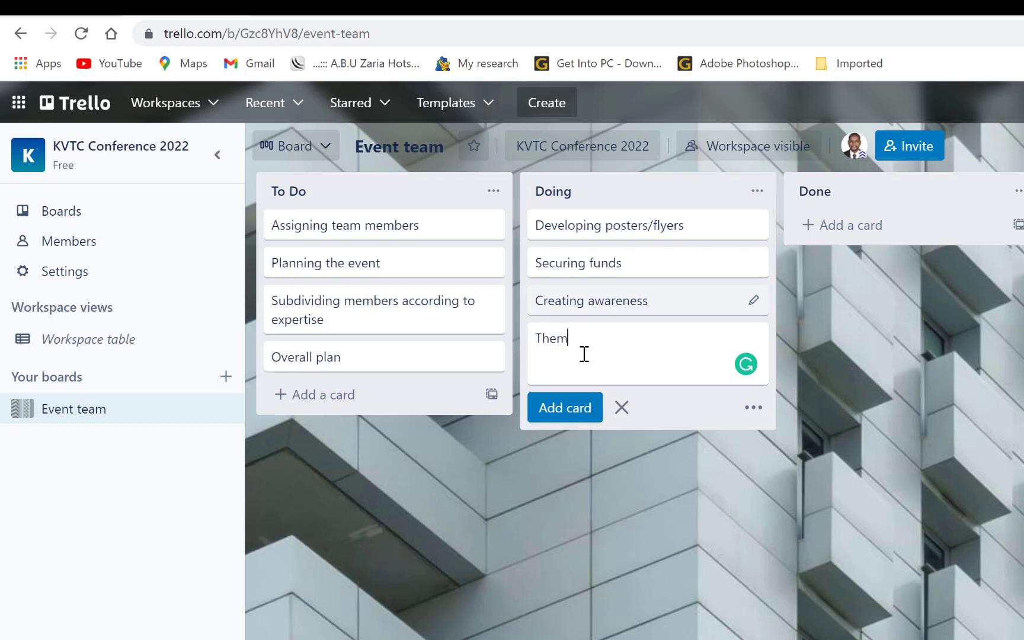
{"action": "type", "text": "es of the conference"}
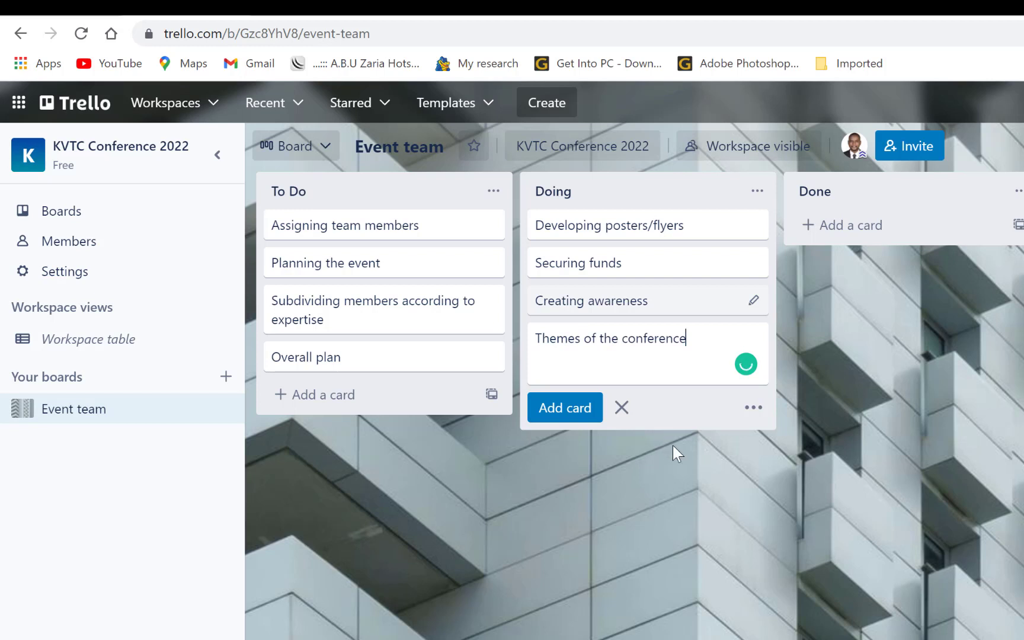
{"action": "left_click", "coordinate": [708, 453]}
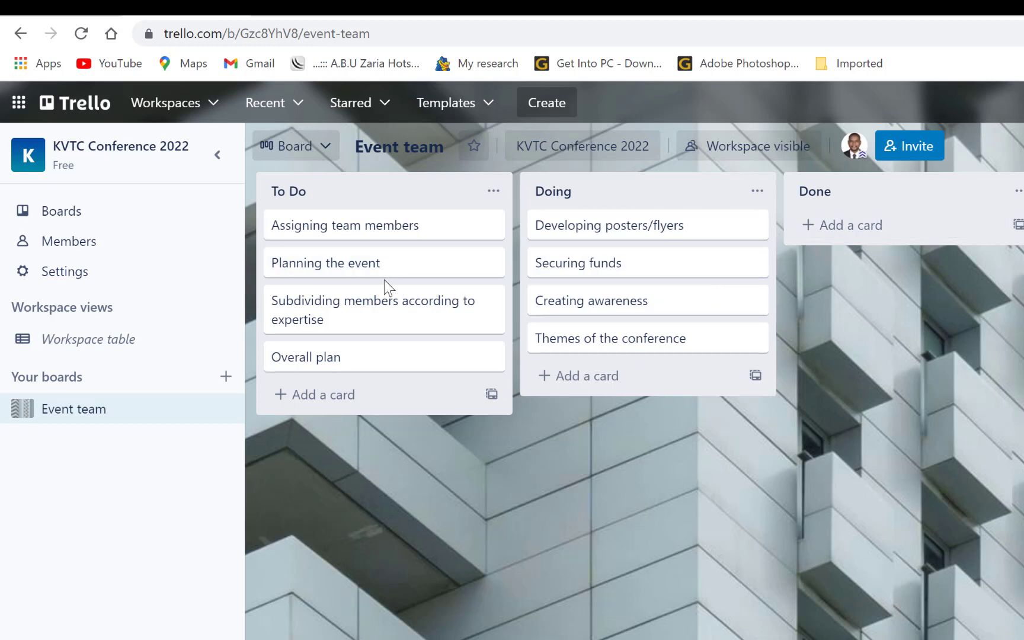
Step: Move "Planning the event" and "Overall plan" to Done, "Subdividing members according to expertise" to the end of Doing, and "Creating awareness" to To Do
{"action": "left_click_drag", "start_coordinate": [322, 272], "coordinate": [852, 236]}
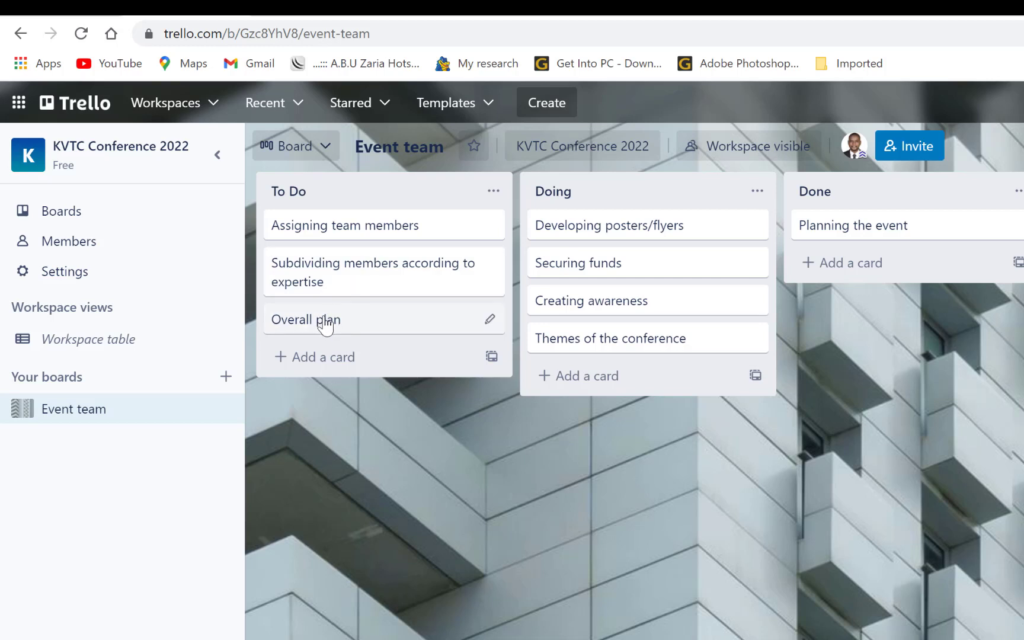
{"action": "mouse_move", "coordinate": [330, 328]}
{"action": "left_mouse_down"}
{"action": "mouse_move", "coordinate": [540, 313]}
{"action": "mouse_move", "coordinate": [859, 247]}
{"action": "mouse_move", "coordinate": [848, 264]}
{"action": "left_mouse_up"}
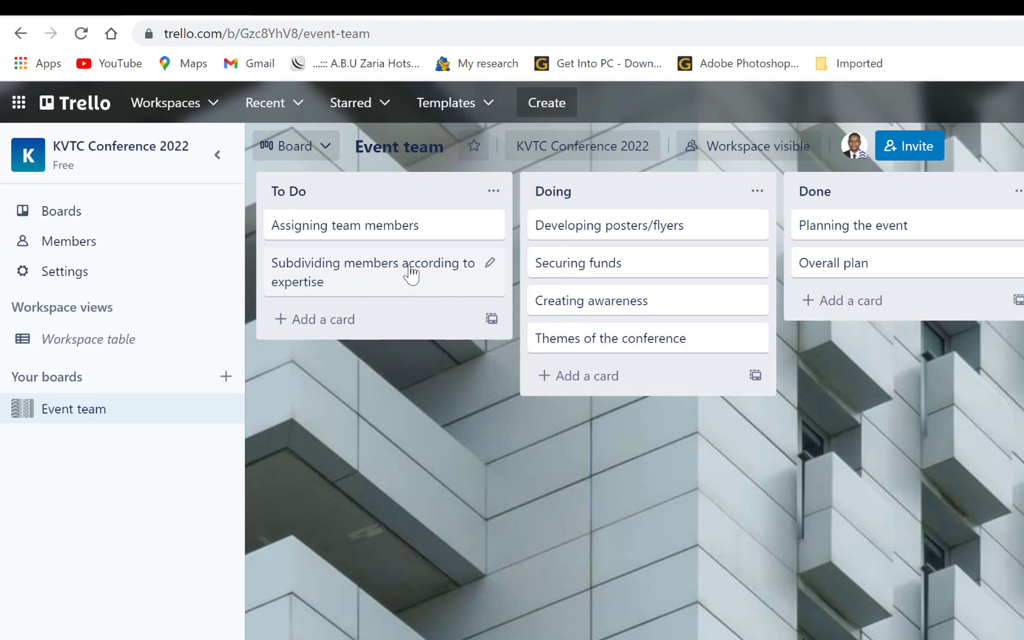
{"action": "left_click_drag", "start_coordinate": [417, 279], "coordinate": [668, 381]}
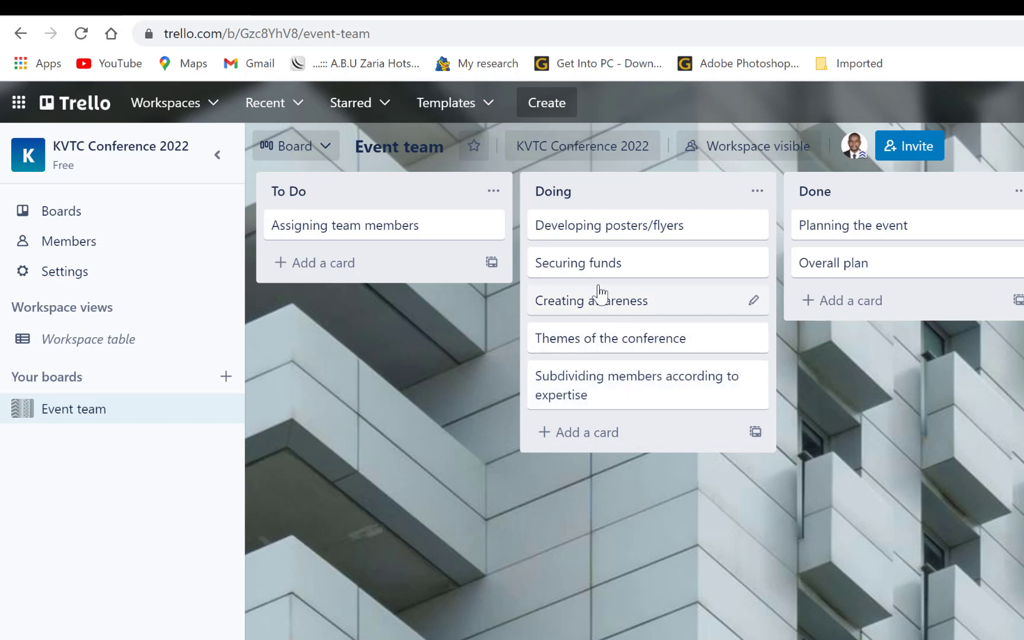
{"action": "left_click_drag", "start_coordinate": [603, 305], "coordinate": [361, 306]}
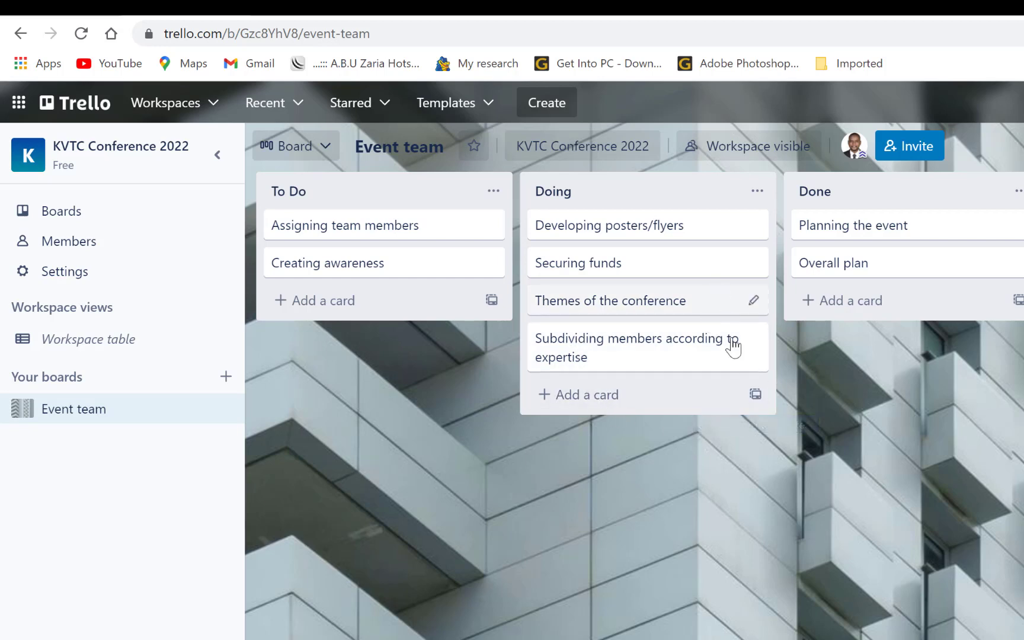
Step: Apply the yellow label to the "Subdividing members according to expertise" card in the Doing list
{"action": "left_click", "coordinate": [755, 343]}
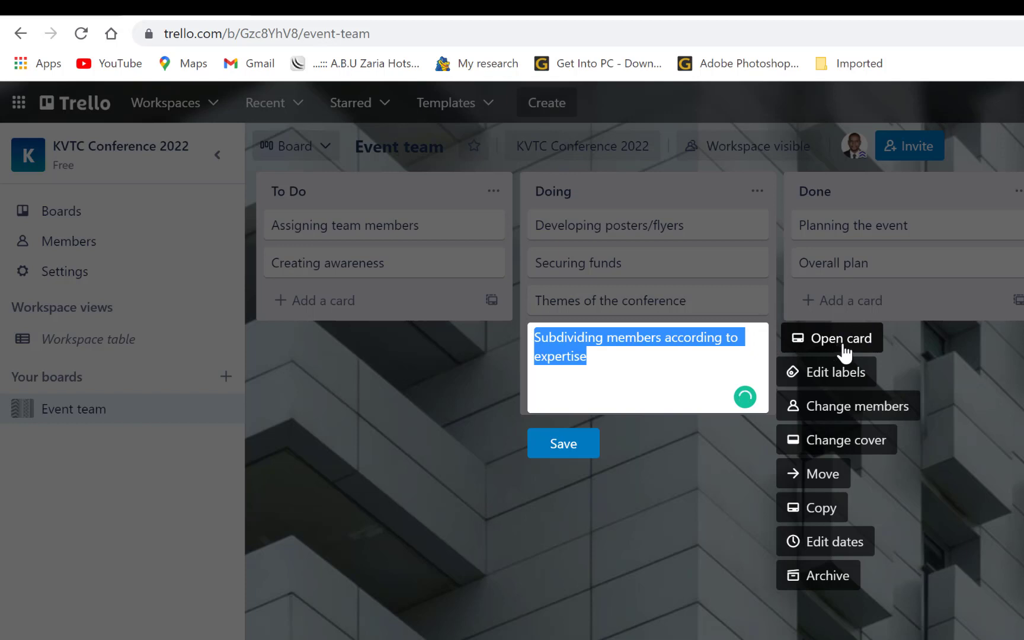
{"action": "left_click", "coordinate": [856, 385]}
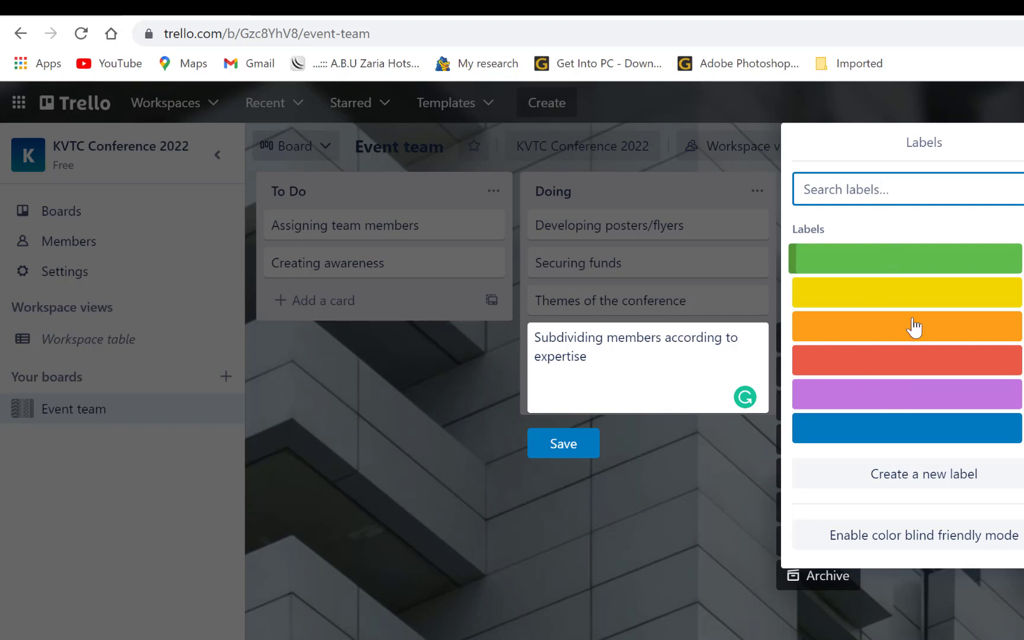
{"action": "left_click", "coordinate": [919, 296]}
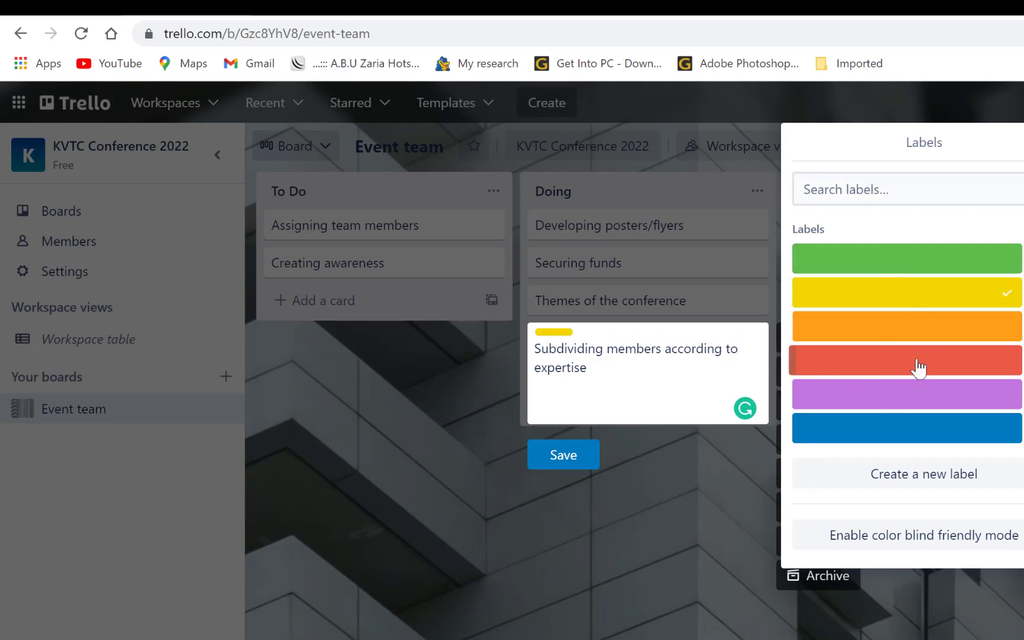
{"action": "left_click", "coordinate": [638, 378]}
{"action": "left_click", "coordinate": [650, 513]}
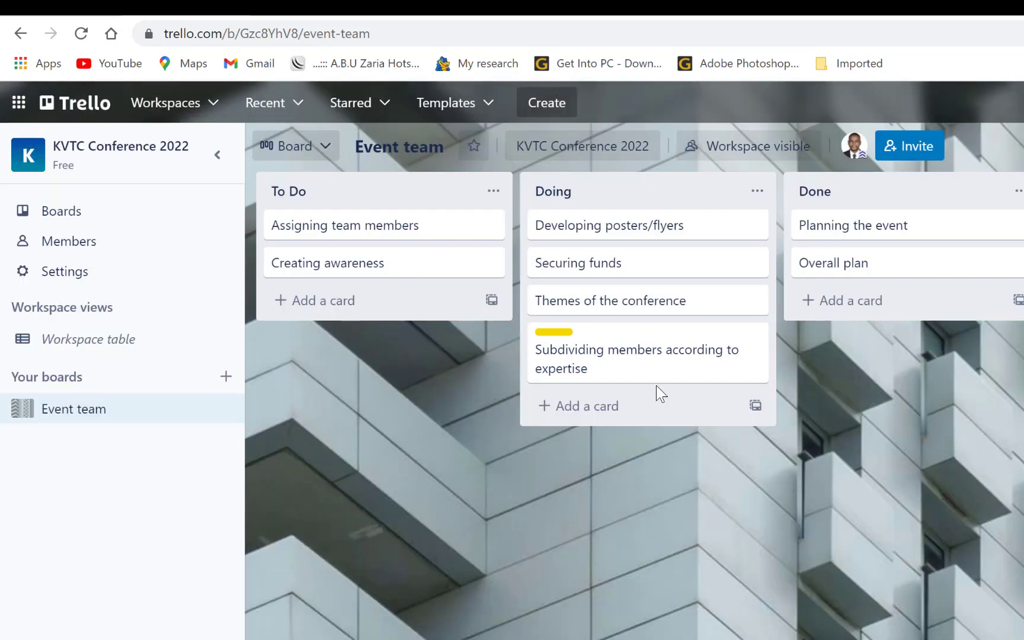
Step: Apply the yellow label to the "Themes of the conference" card in Doing and close the card
{"action": "left_click", "coordinate": [632, 298]}
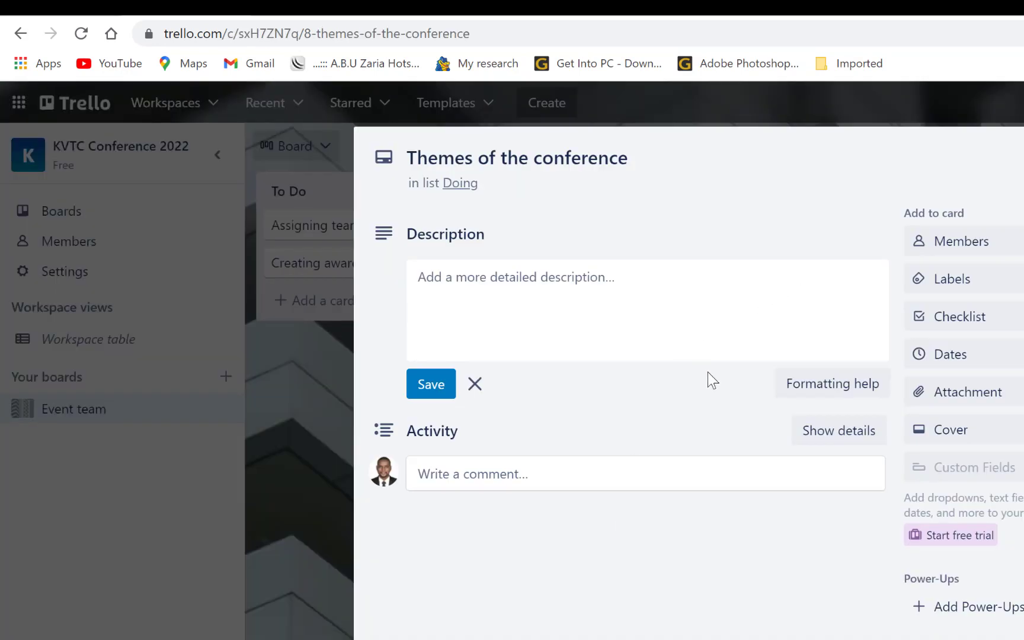
{"action": "left_click", "coordinate": [957, 285]}
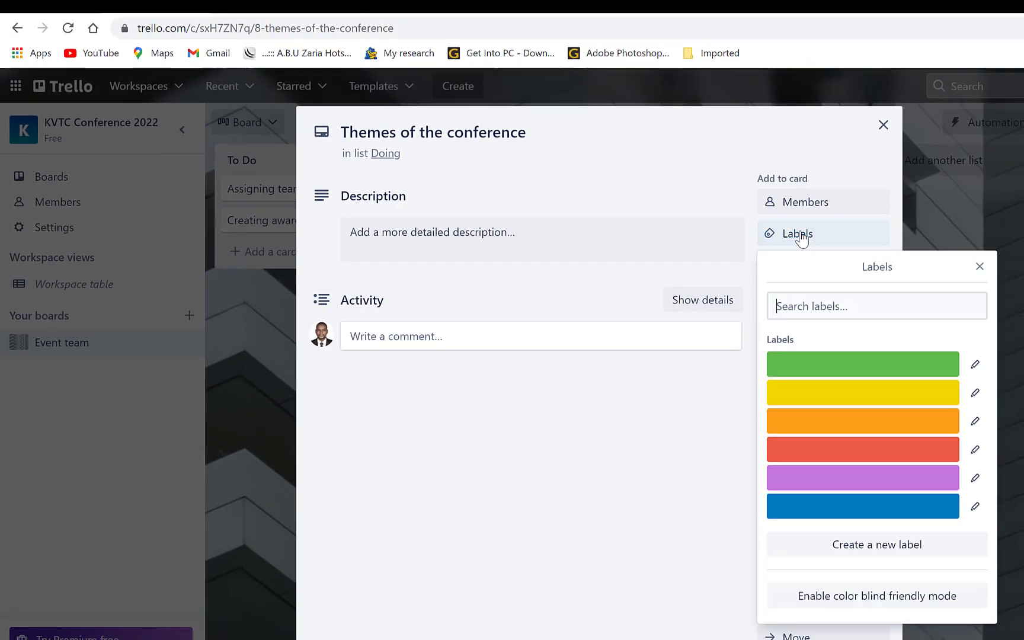
{"action": "left_click", "coordinate": [837, 393]}
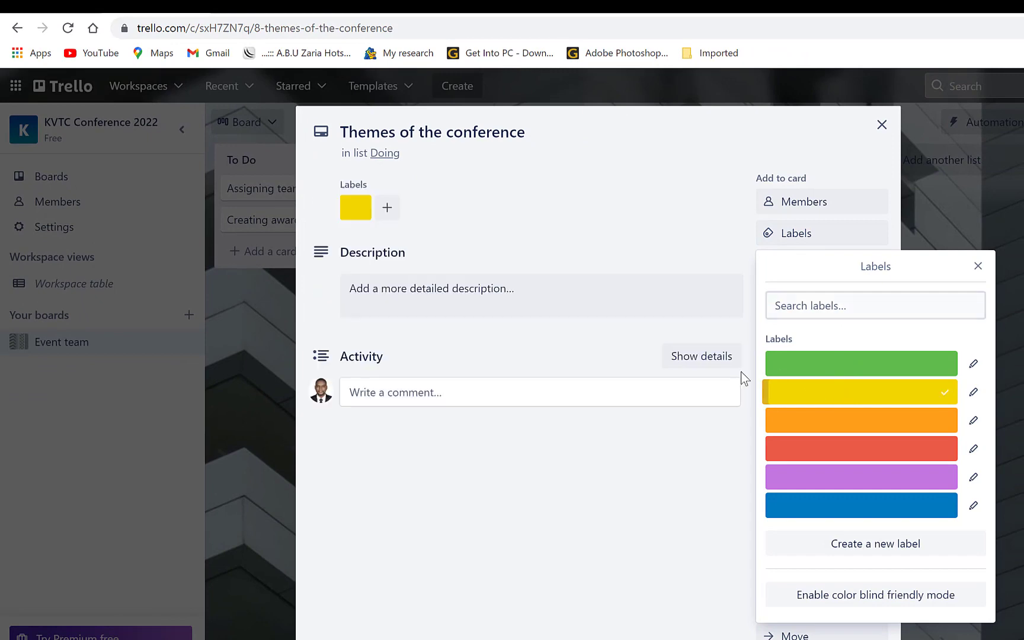
{"action": "left_click", "coordinate": [882, 124]}
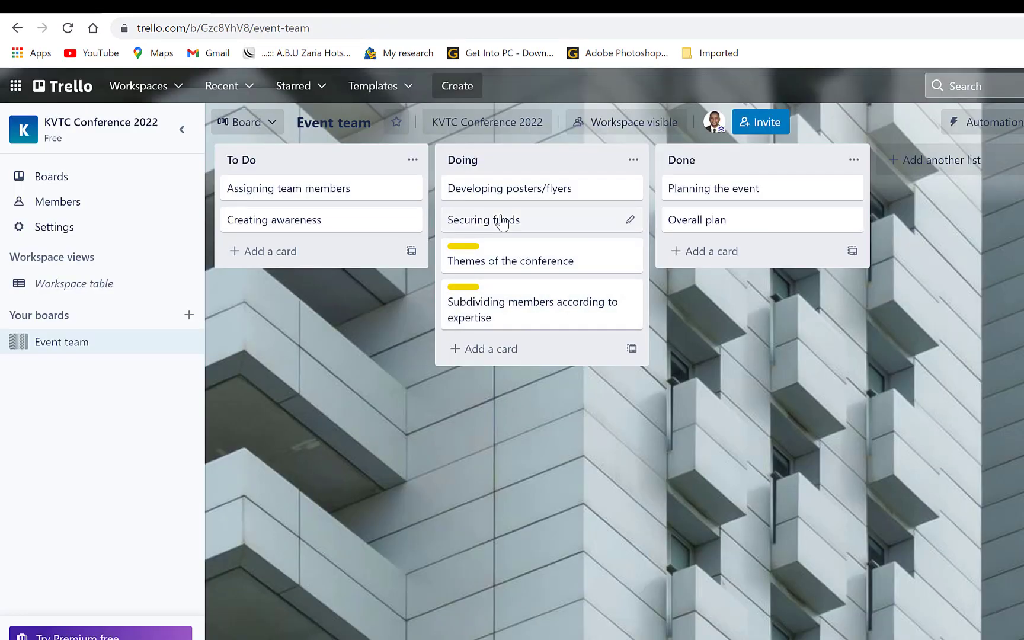
Step: Apply the yellow label to the "Securing funds" card in Doing and close the card
{"action": "left_click", "coordinate": [498, 221]}
{"action": "left_click", "coordinate": [823, 236]}
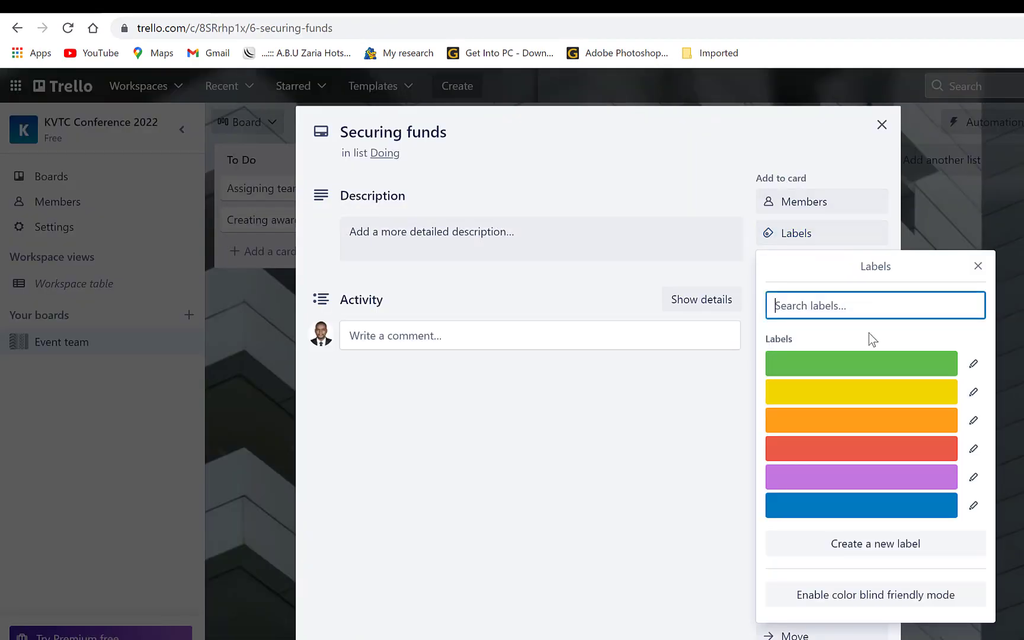
{"action": "left_click", "coordinate": [861, 393]}
{"action": "left_click", "coordinate": [648, 404]}
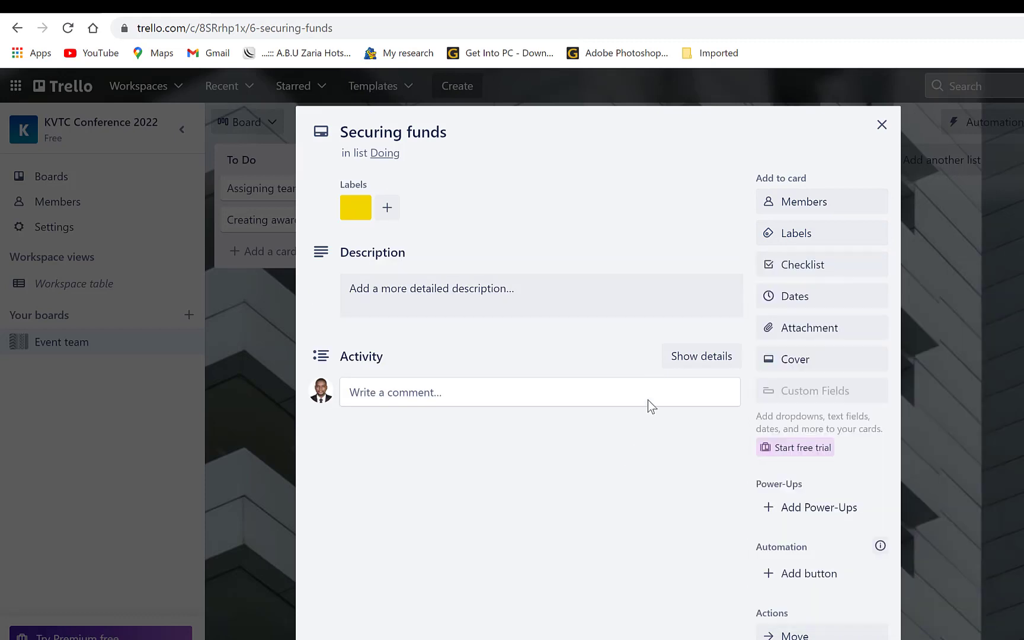
{"action": "left_click", "coordinate": [882, 124]}
Step: Apply the yellow label to the "Developing posters/flyers" card in Doing and close the card
{"action": "left_click", "coordinate": [585, 217]}
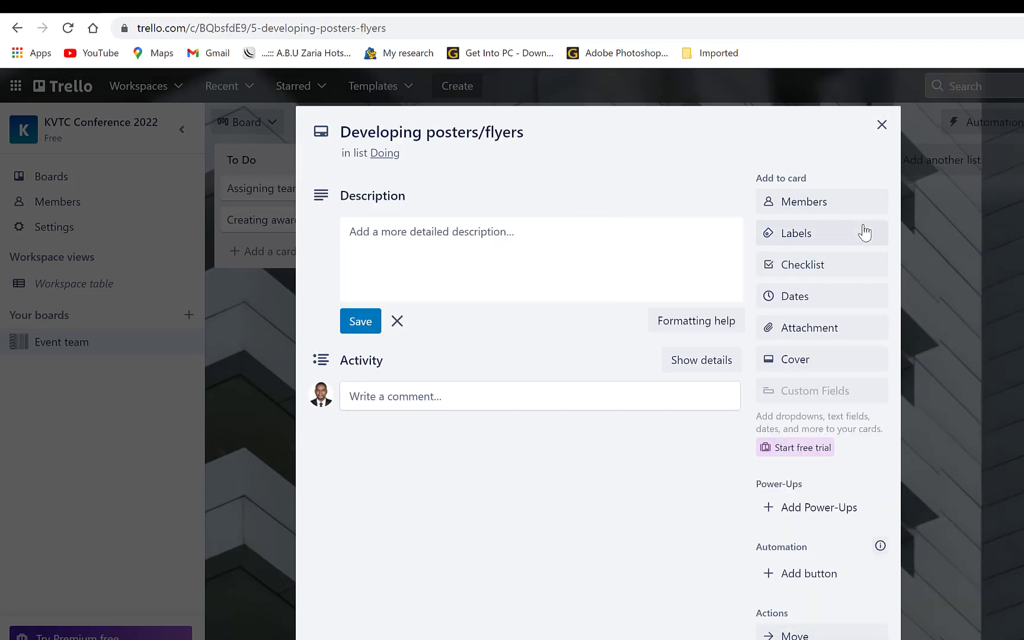
{"action": "left_click", "coordinate": [865, 233]}
{"action": "left_click", "coordinate": [847, 386]}
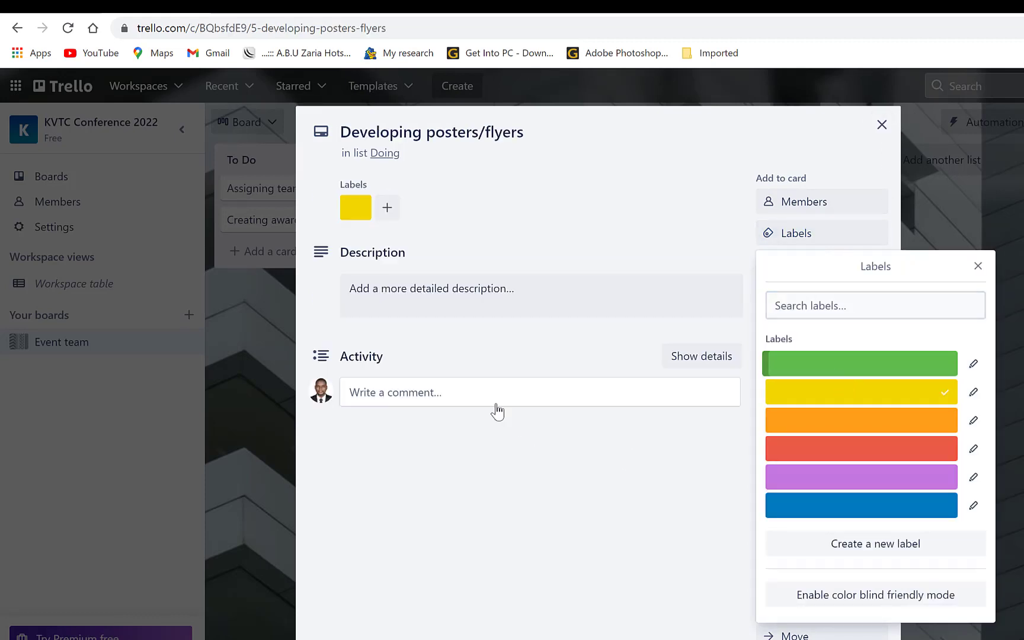
{"action": "left_click", "coordinate": [533, 409]}
{"action": "left_click", "coordinate": [882, 124]}
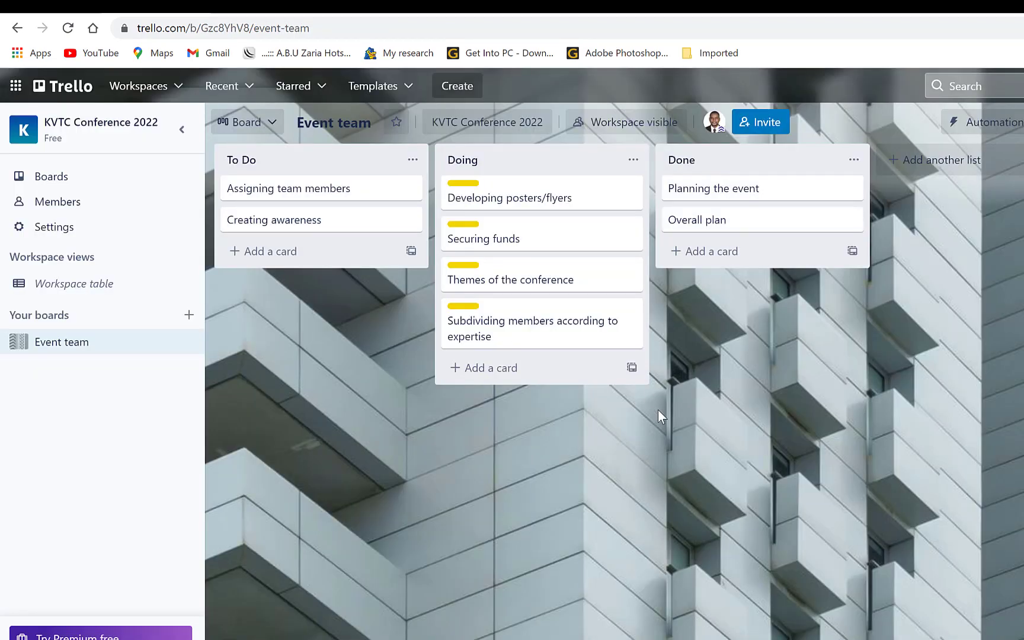
Step: Apply the green label to the "Planning the event" card in Done and close the card
{"action": "left_click", "coordinate": [729, 191]}
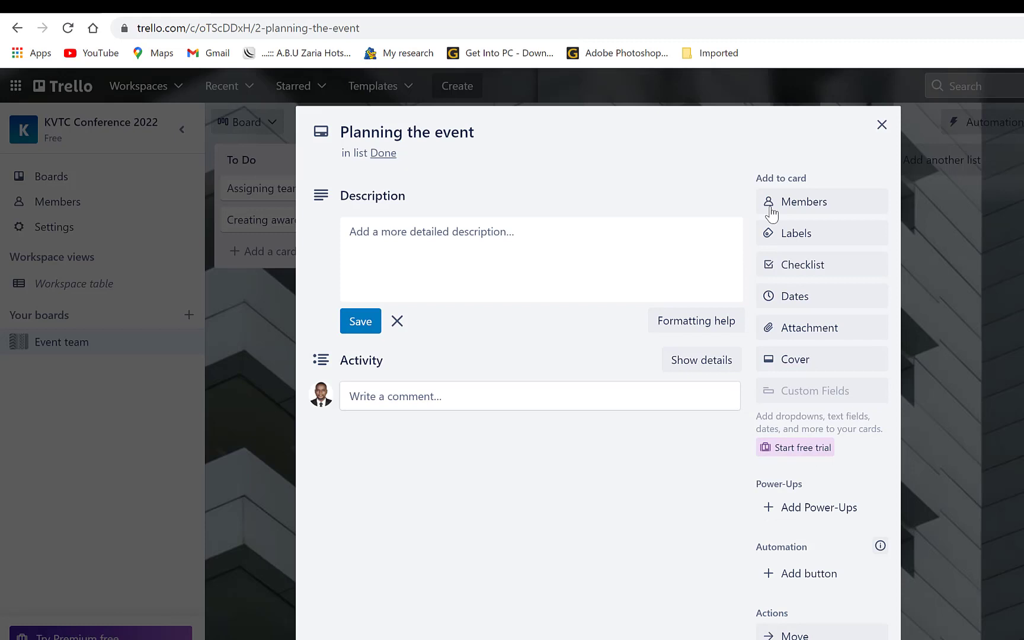
{"action": "left_click", "coordinate": [816, 233]}
{"action": "left_click", "coordinate": [856, 371]}
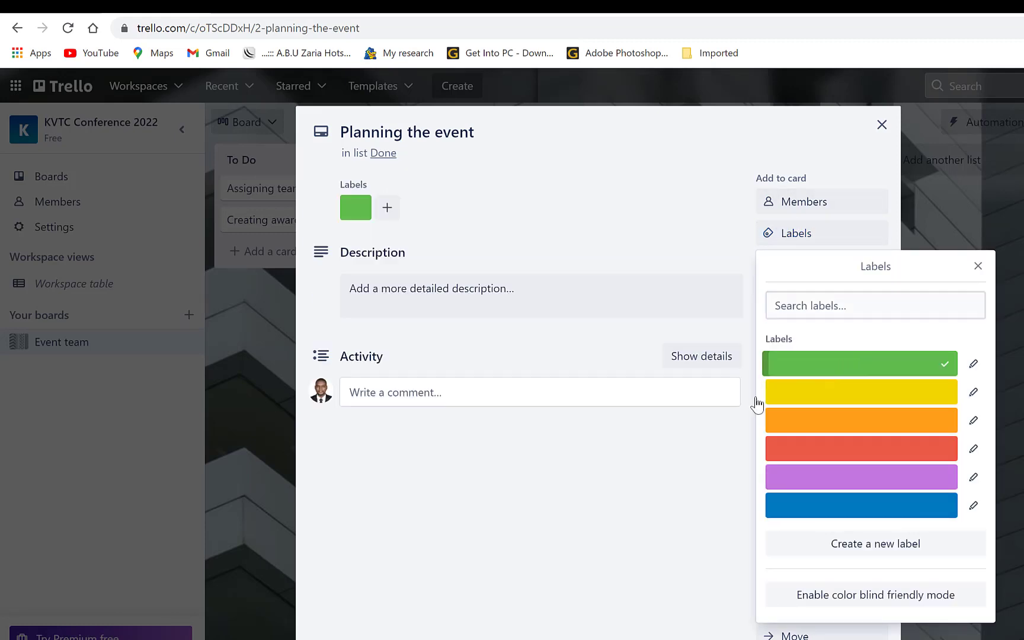
{"action": "left_click", "coordinate": [632, 482]}
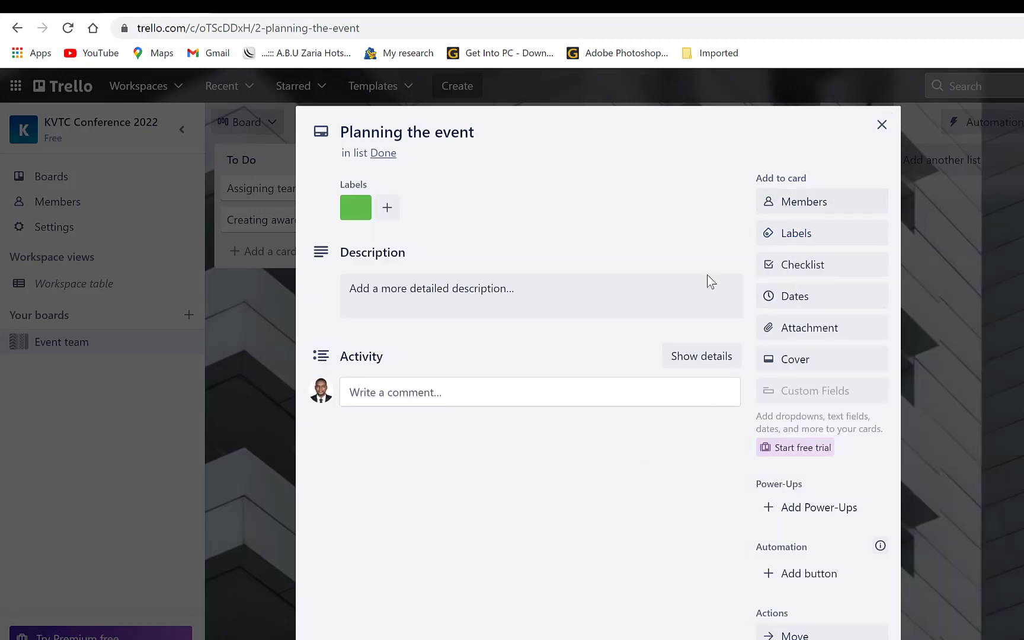
{"action": "left_click", "coordinate": [883, 126]}
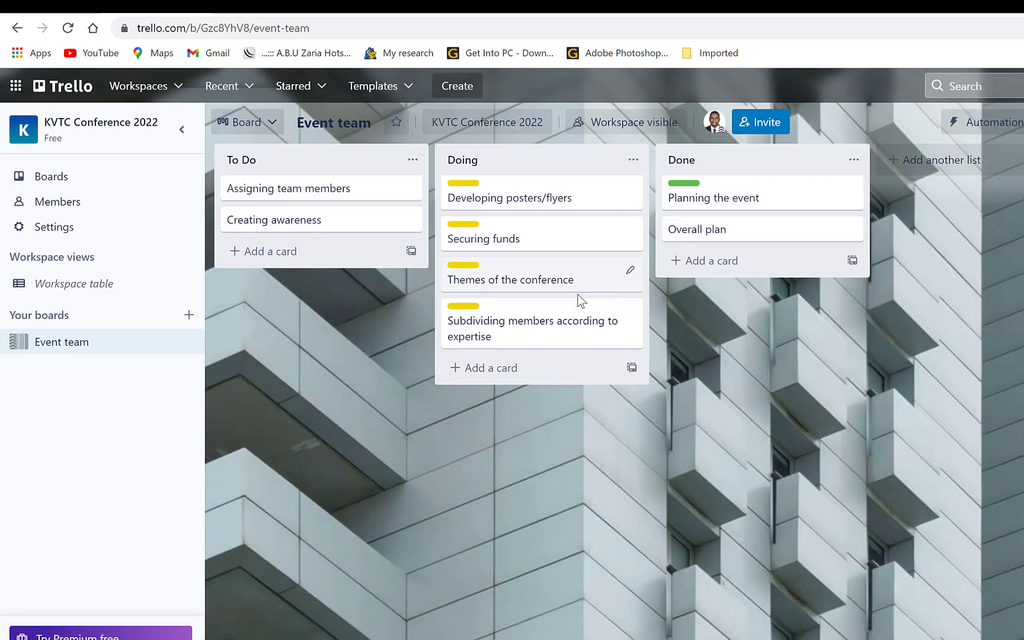
Step: Apply the green label to the "Overall plan" card in Done and close the card
{"action": "left_click", "coordinate": [743, 229]}
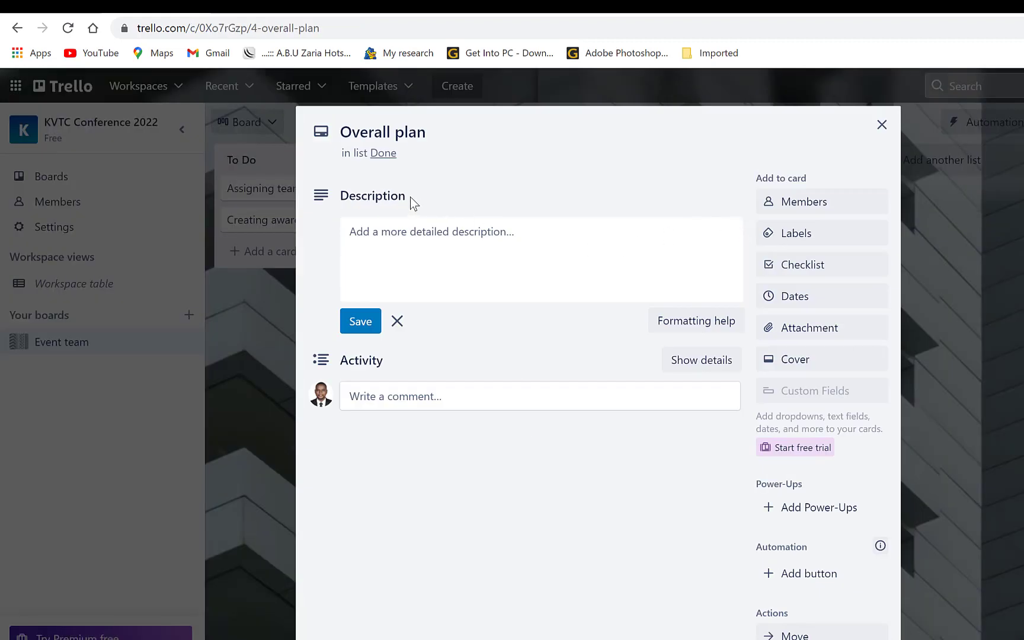
{"action": "left_click", "coordinate": [821, 236]}
{"action": "left_click", "coordinate": [895, 363]}
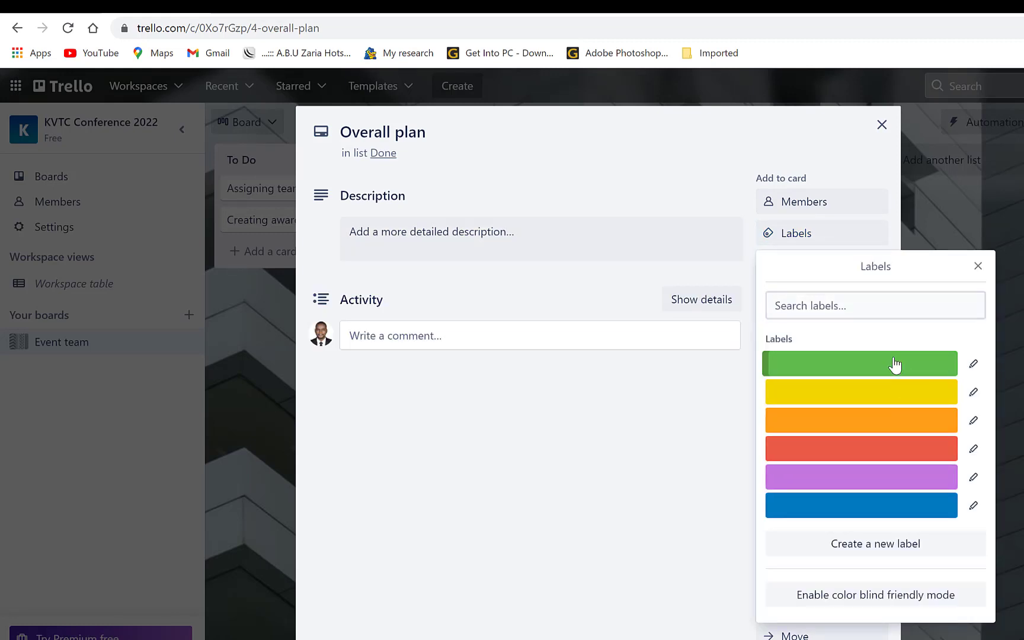
{"action": "left_click", "coordinate": [882, 124]}
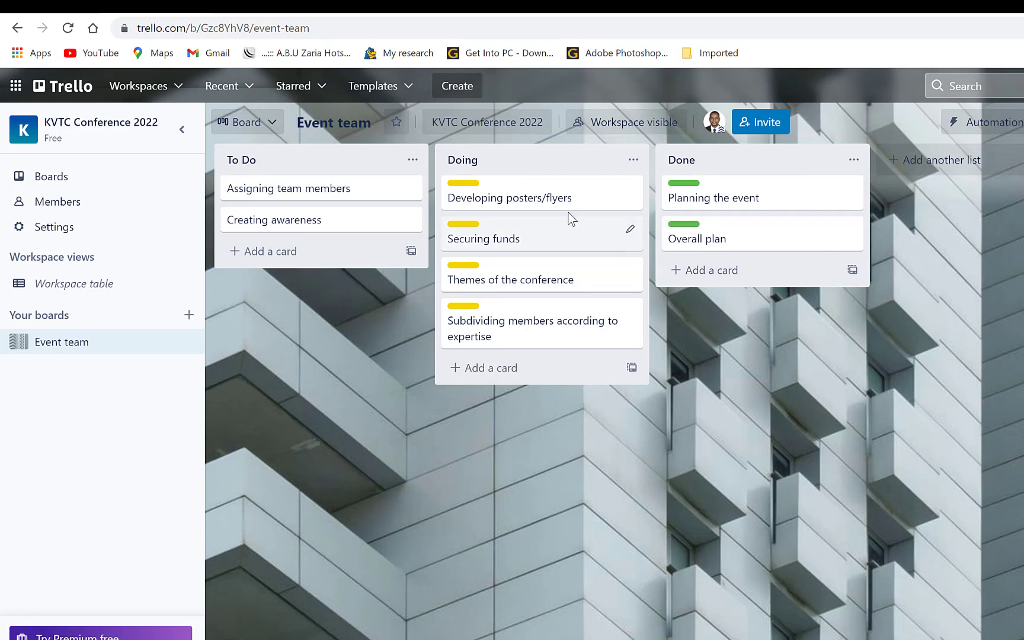
Step: Apply the red label to the "Assigning team members" card in To Do and close the card
{"action": "left_click", "coordinate": [315, 194]}
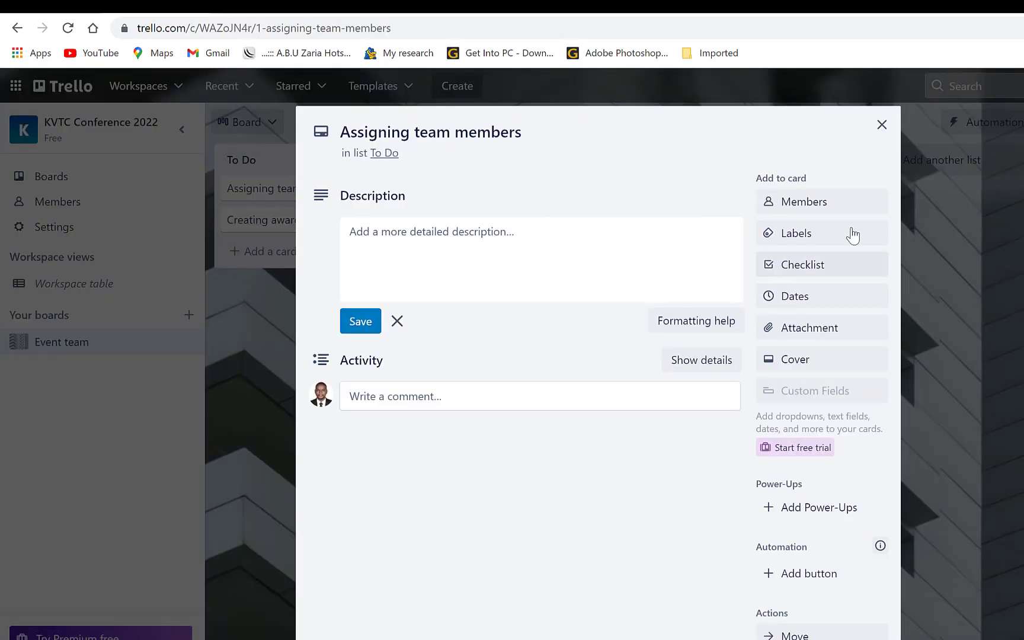
{"action": "left_click", "coordinate": [833, 235]}
{"action": "left_click", "coordinate": [853, 447]}
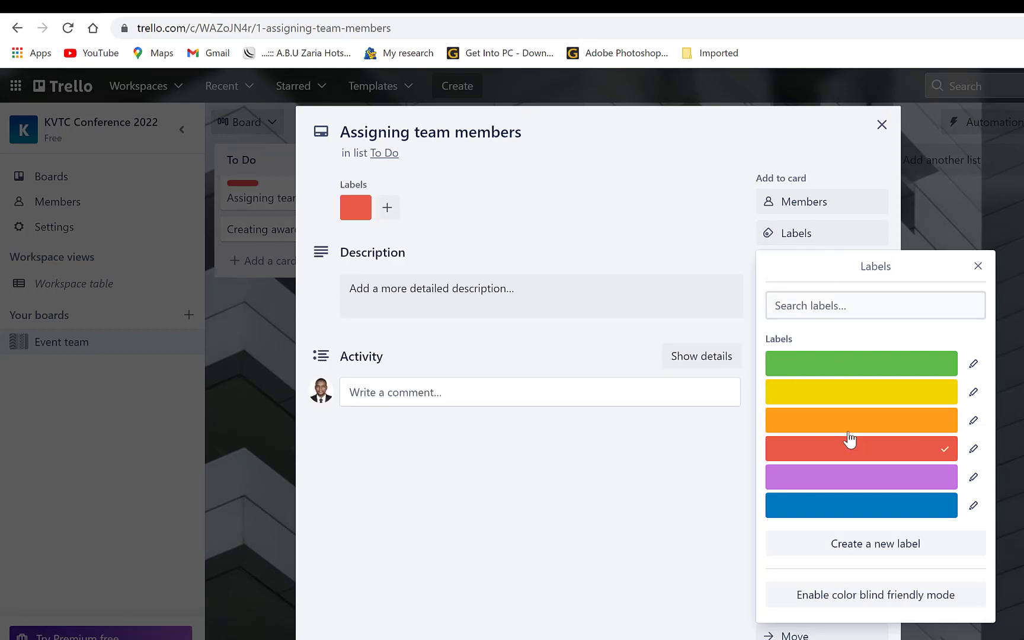
{"action": "left_click", "coordinate": [670, 421]}
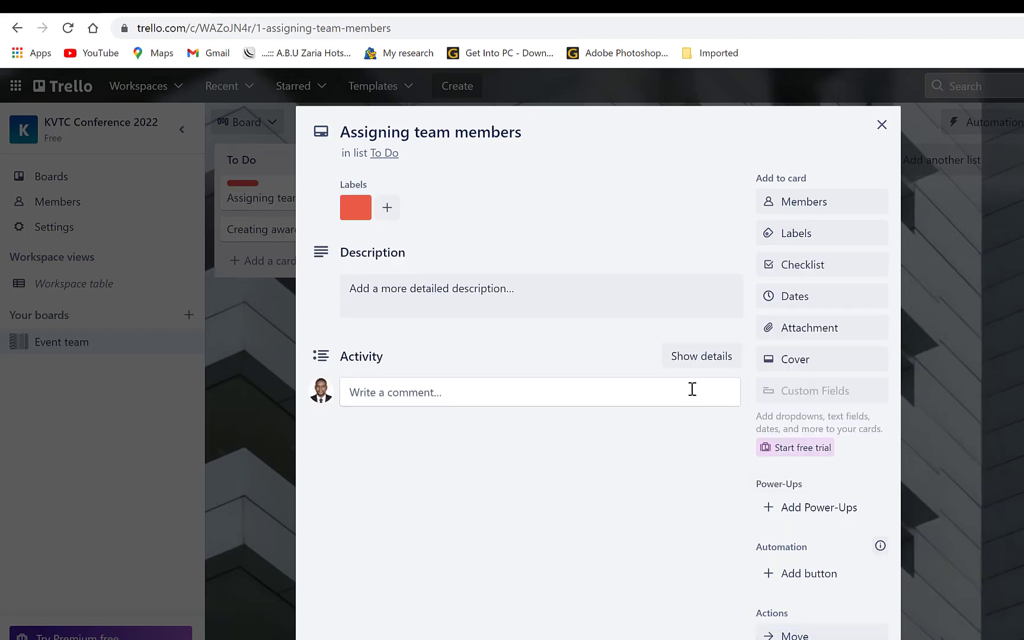
{"action": "left_click", "coordinate": [882, 124]}
Step: Apply the red label to the "Creating awareness" card in To Do and close the card
{"action": "left_click", "coordinate": [323, 235]}
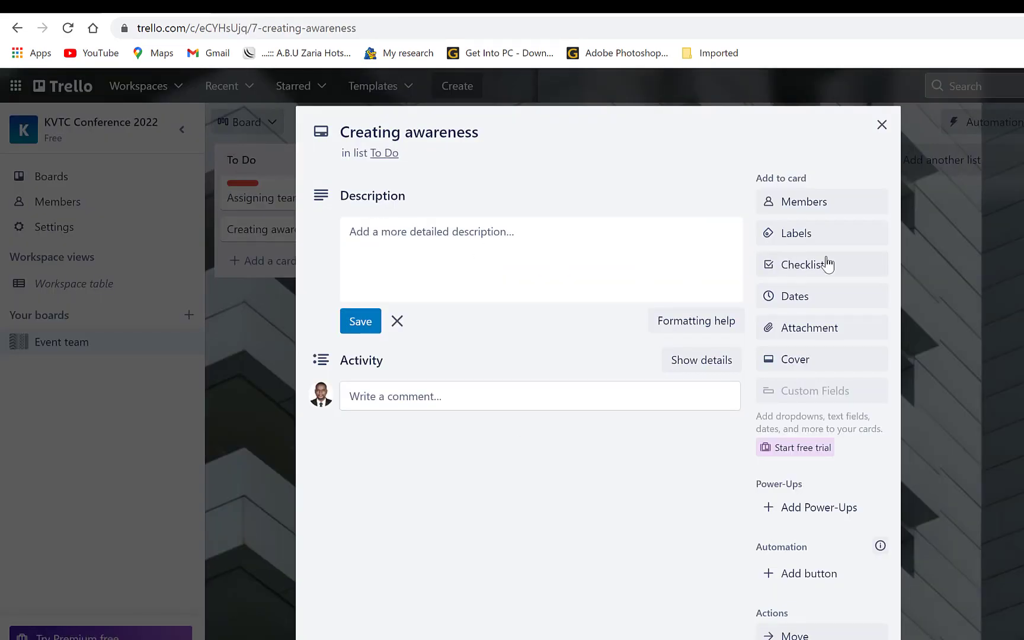
{"action": "left_click", "coordinate": [829, 234]}
{"action": "left_click", "coordinate": [841, 448]}
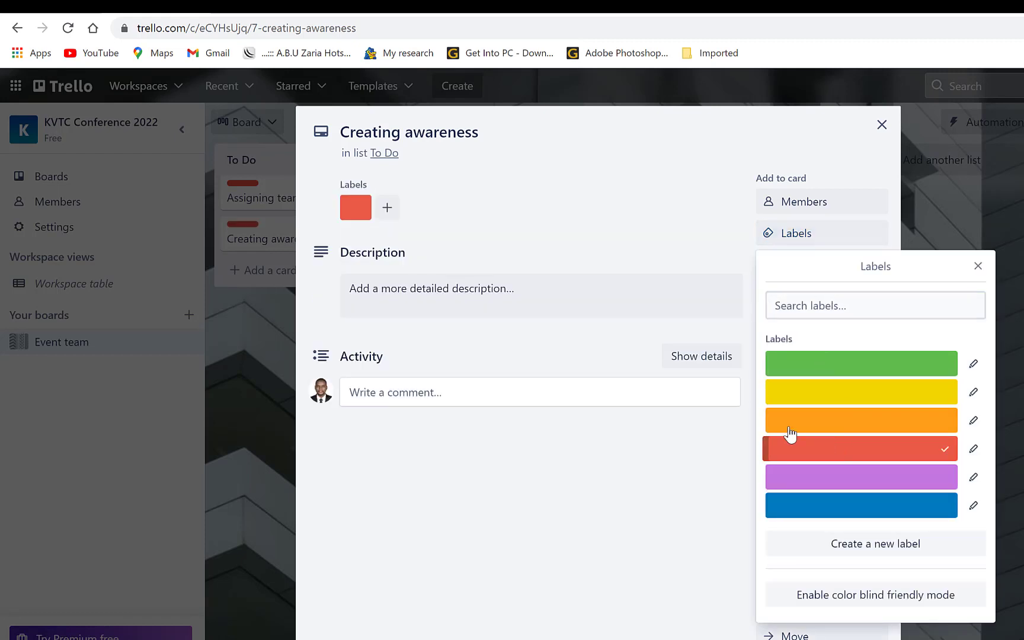
{"action": "left_click", "coordinate": [587, 425]}
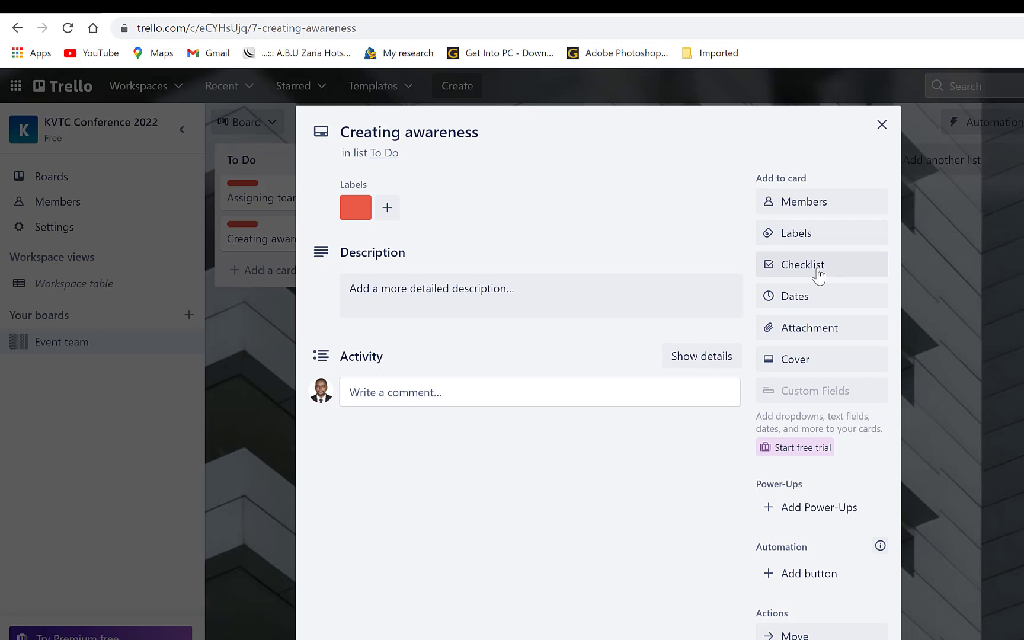
{"action": "left_click", "coordinate": [882, 124]}
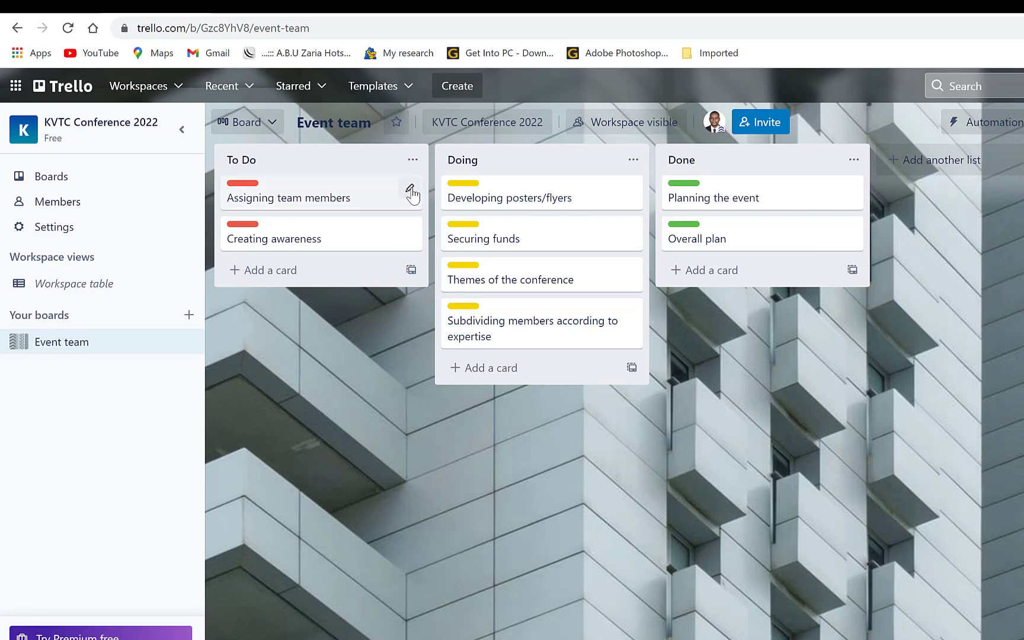
Step: Assign the listed board member to the "Assigning team members" card in To Do and save the card
{"action": "left_click", "coordinate": [410, 190]}
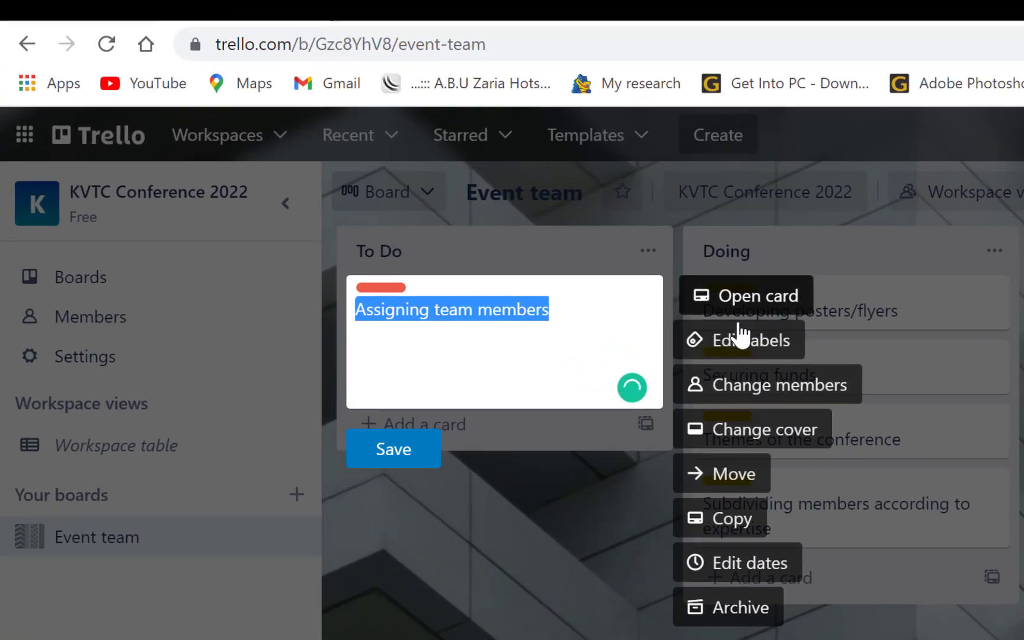
{"action": "left_click", "coordinate": [744, 391]}
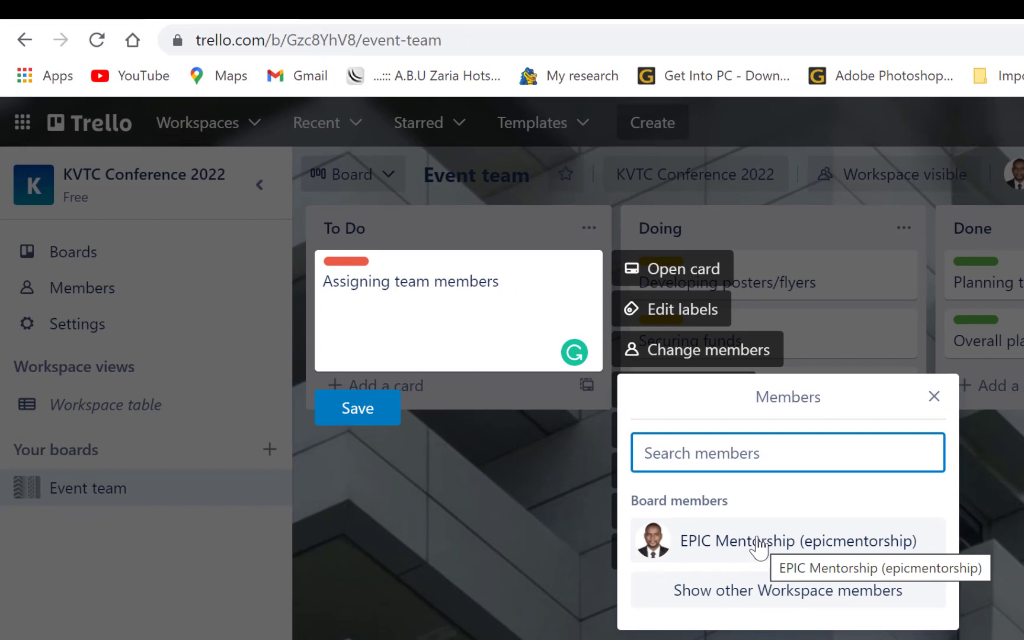
{"action": "left_click", "coordinate": [759, 546]}
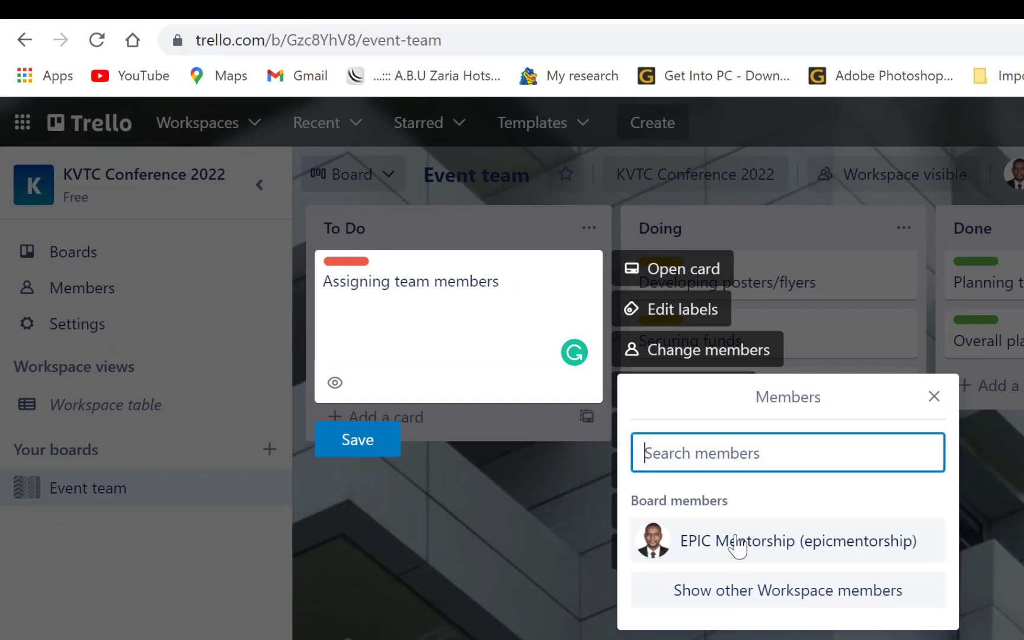
{"action": "left_click", "coordinate": [390, 444]}
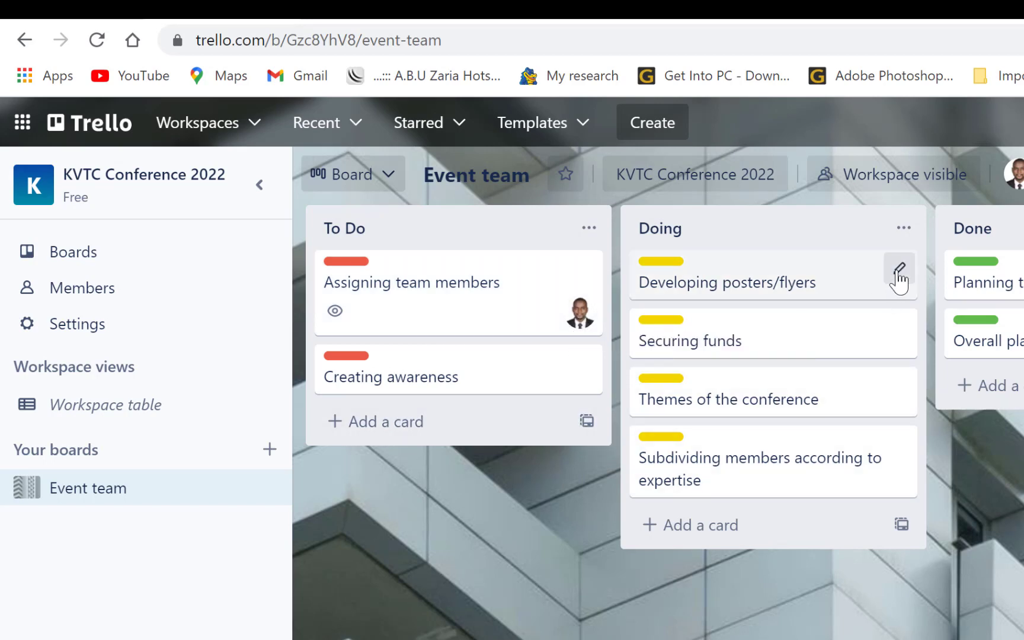
{"action": "left_click", "coordinate": [899, 269]}
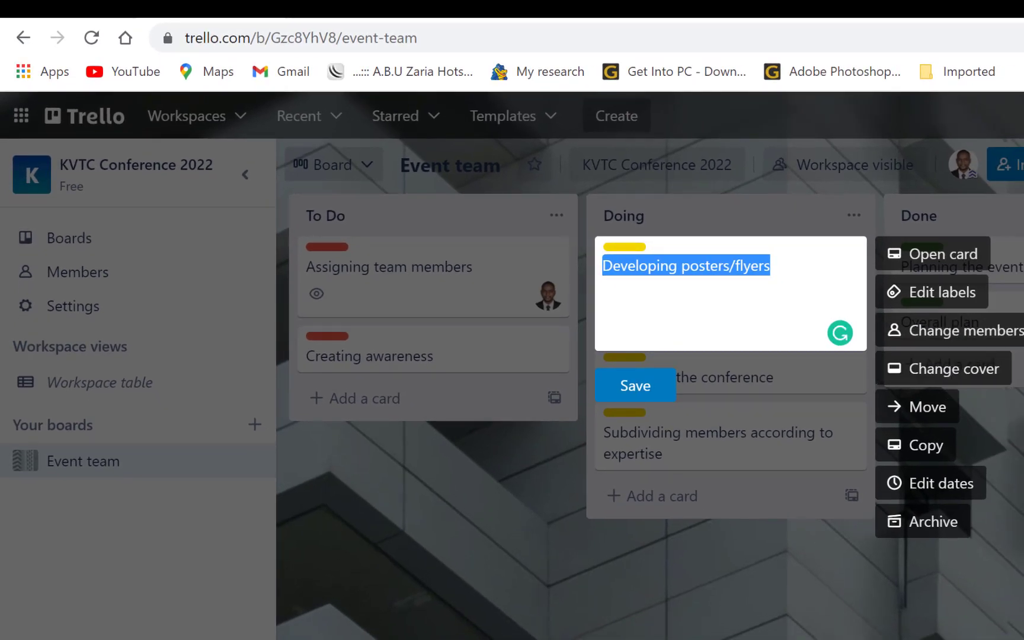
{"action": "left_click", "coordinate": [1010, 426]}
{"action": "left_click", "coordinate": [869, 412]}
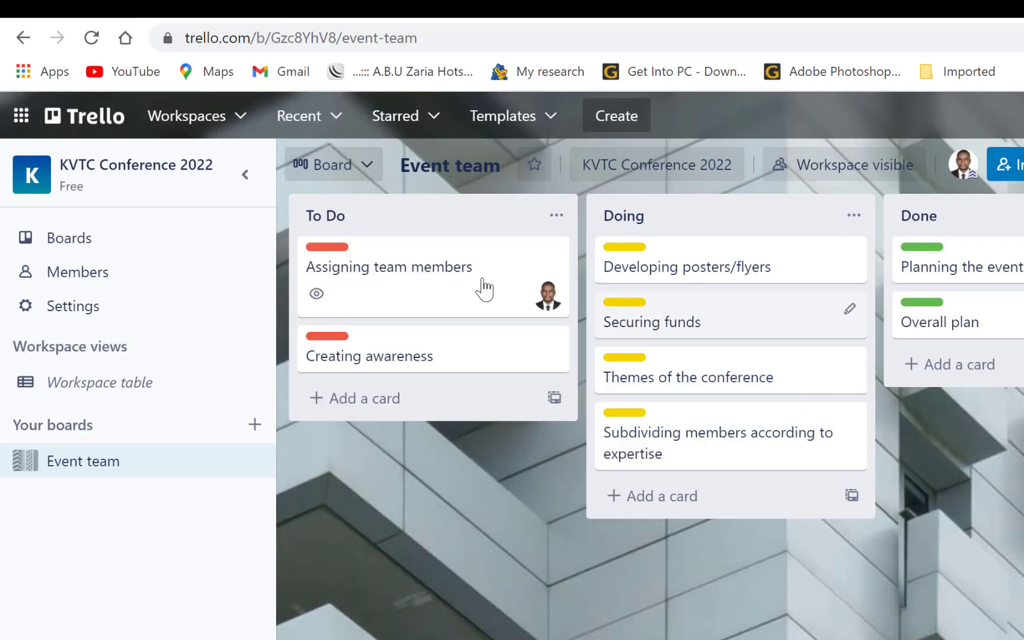
{"action": "left_click", "coordinate": [471, 278]}
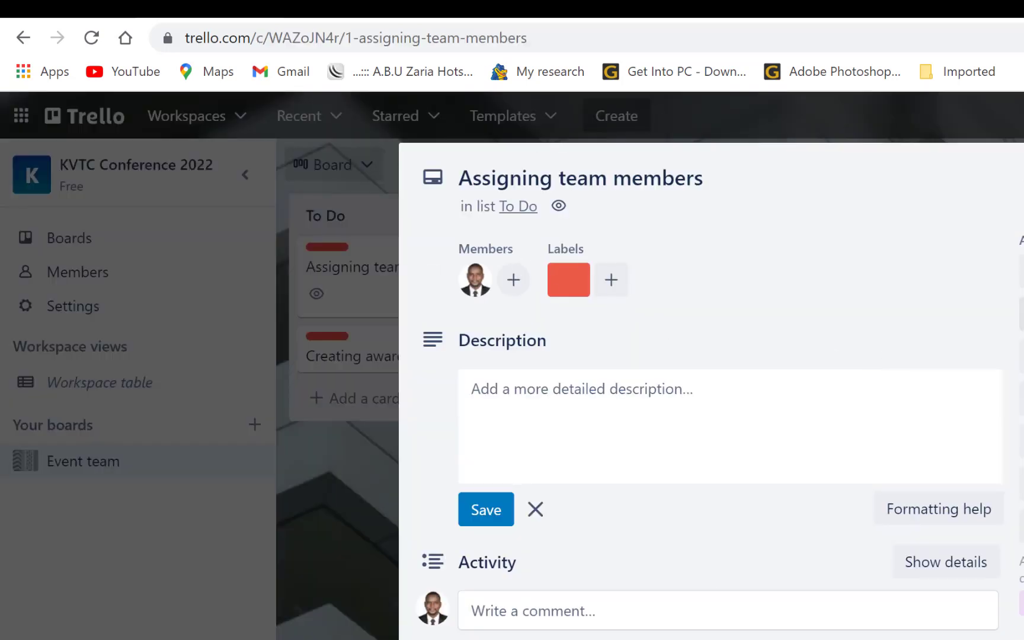
{"action": "key", "text": "Escape"}
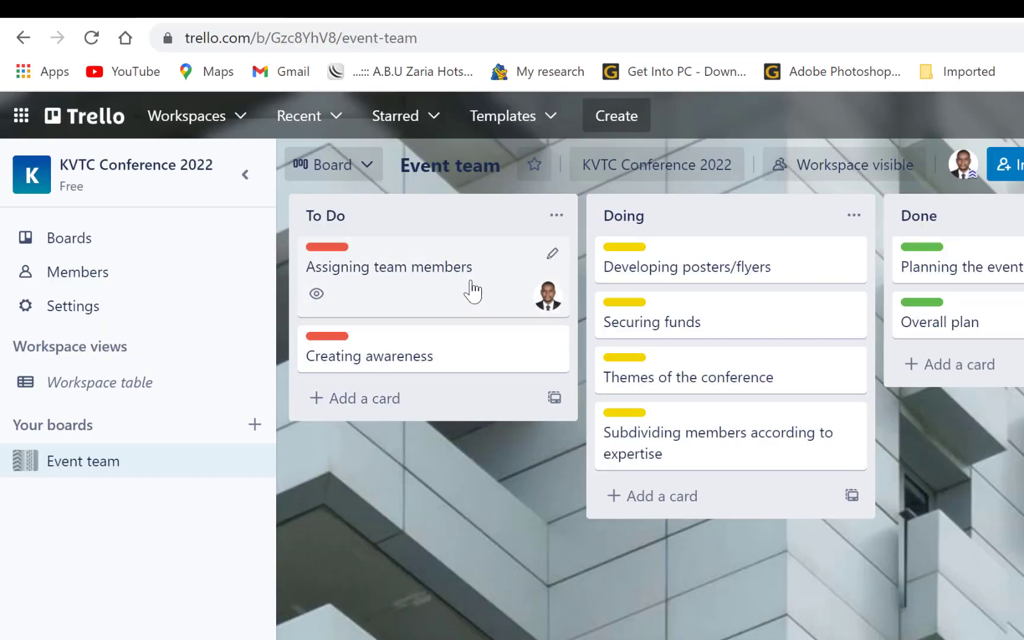
{"action": "left_click", "coordinate": [557, 217]}
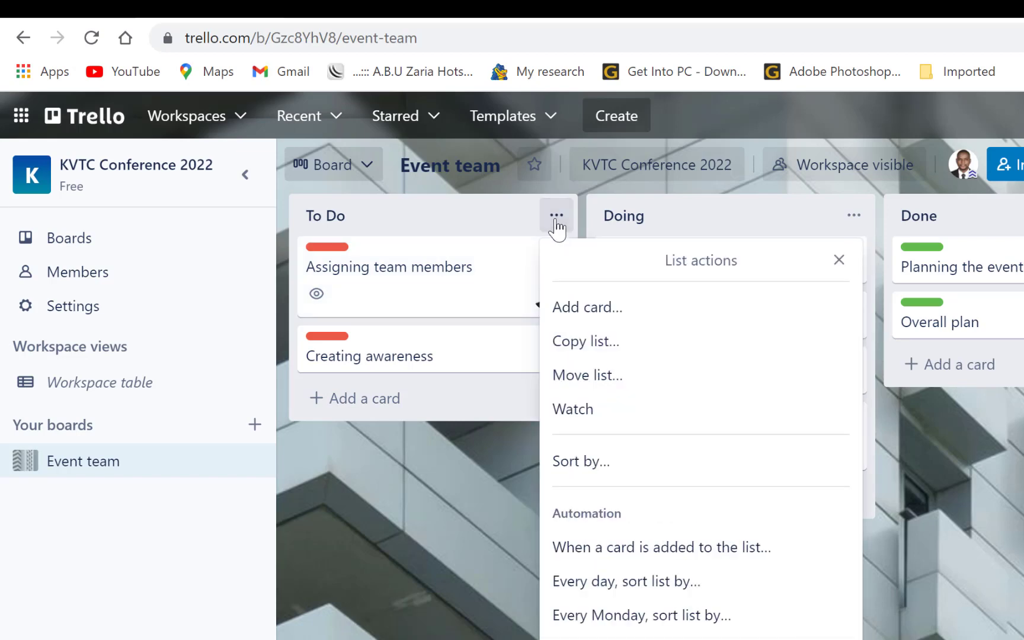
{"action": "left_click", "coordinate": [557, 223]}
Step: Set the planet photo from Unsplash as the cover of the "Assigning team members" card and close its editor
{"action": "left_click", "coordinate": [552, 252]}
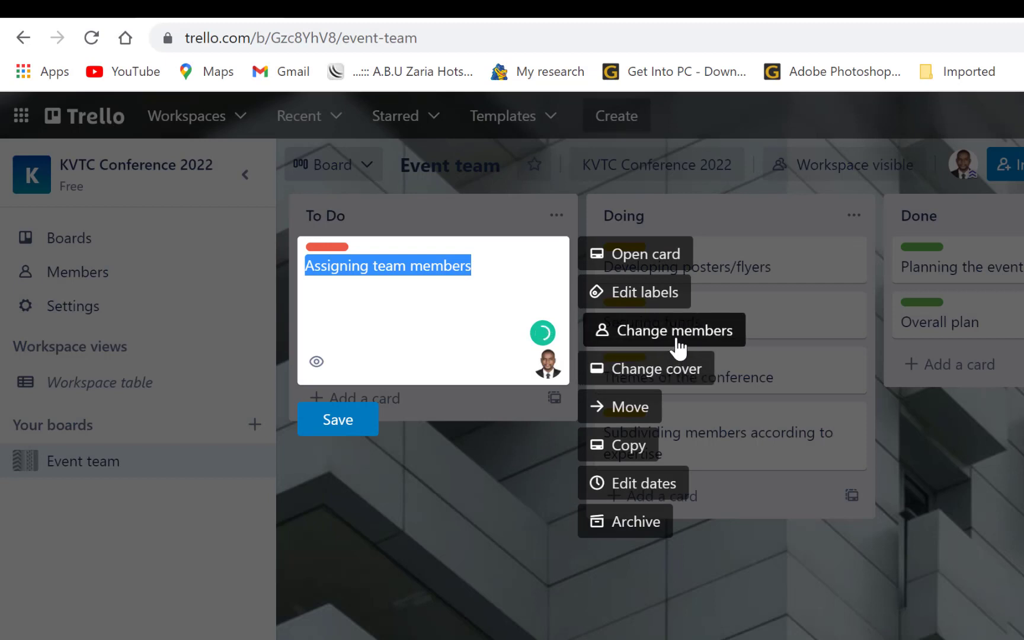
{"action": "left_click", "coordinate": [675, 379]}
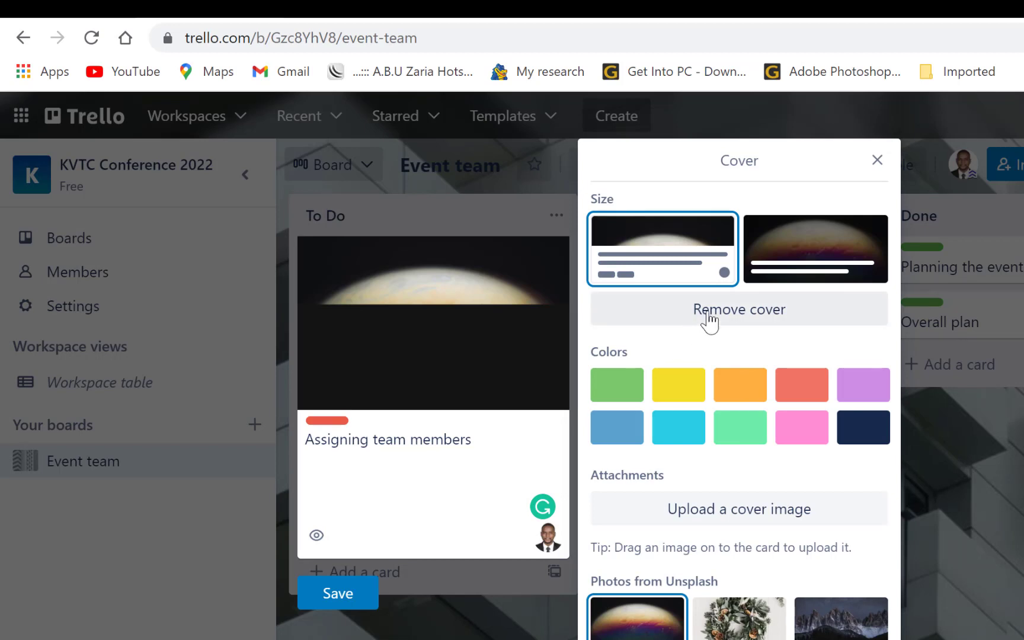
{"action": "left_click", "coordinate": [925, 198]}
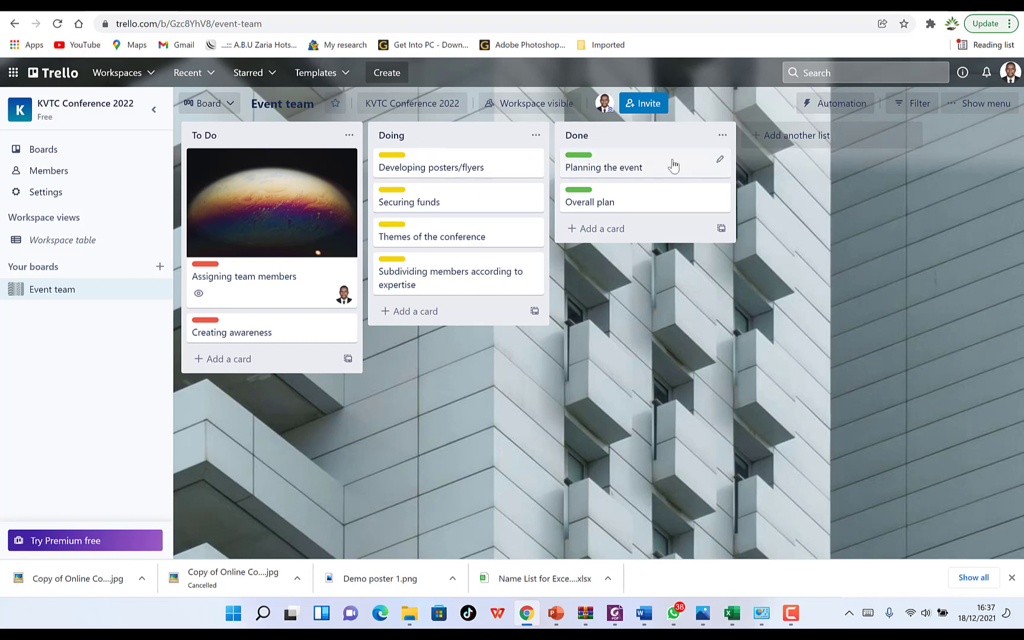
Step: Add a fourth list titled "Failed" to the board after Done
{"action": "left_click", "coordinate": [786, 140]}
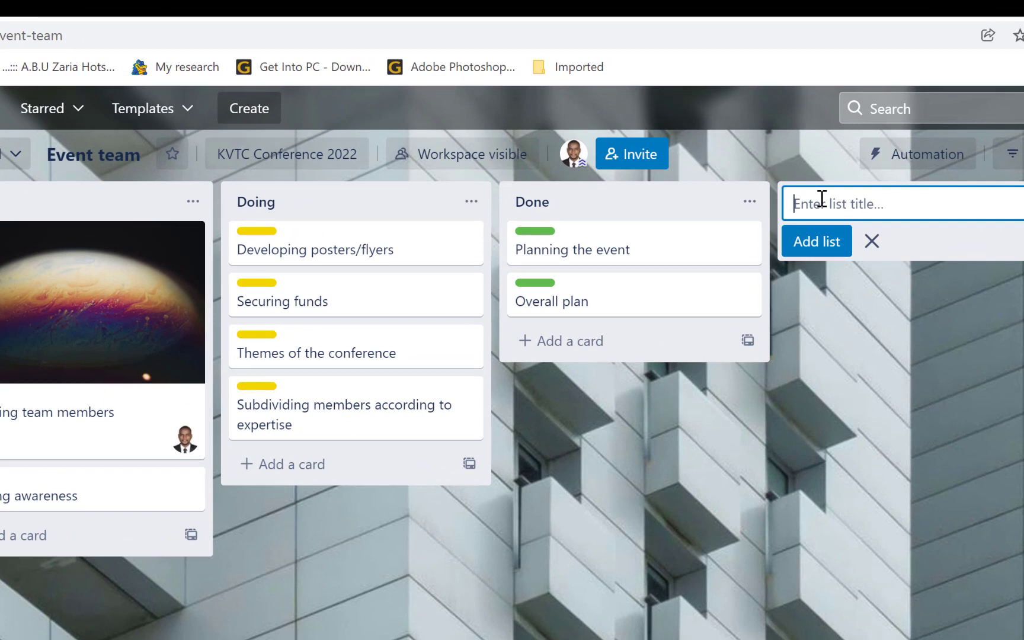
{"action": "type", "text": "F"}
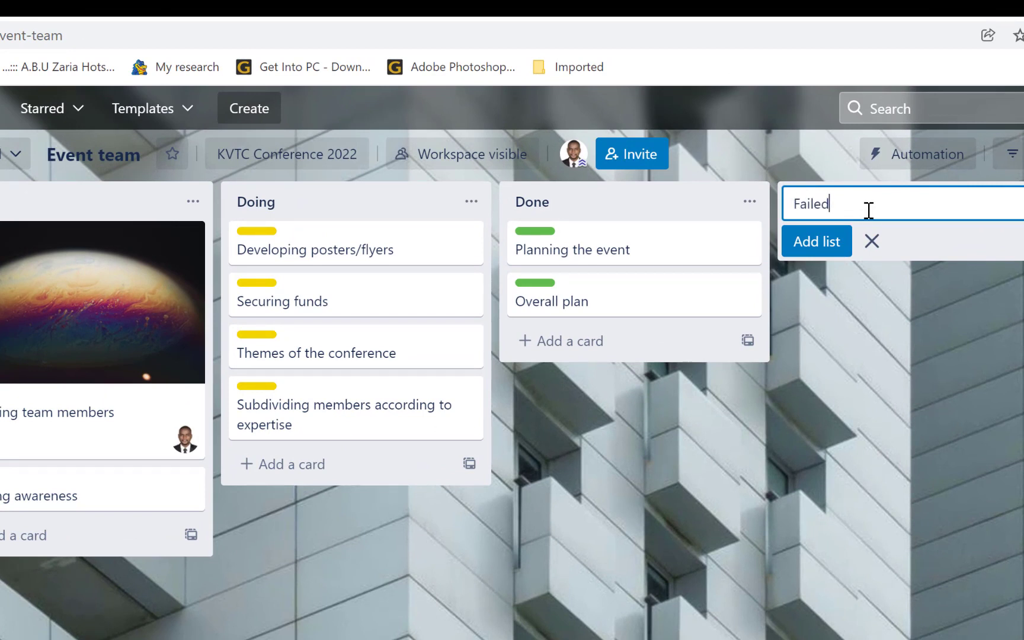
{"action": "type", "text": "ailed"}
{"action": "key", "text": "Return"}
{"action": "left_click", "coordinate": [1023, 241]}
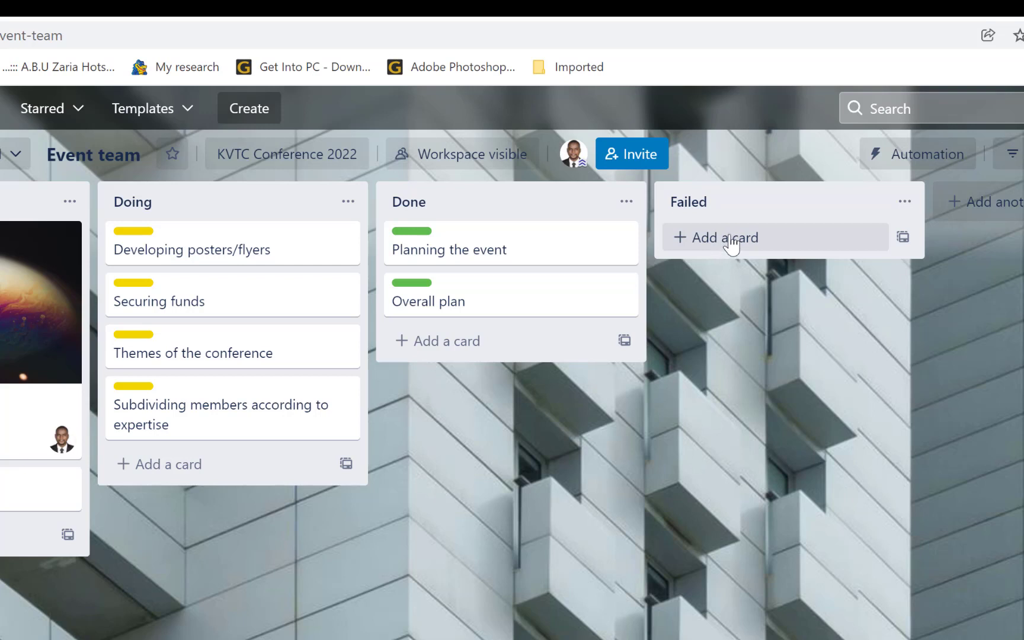
Step: Rename the "Failed" list as "Challenges"
{"action": "left_click", "coordinate": [711, 204]}
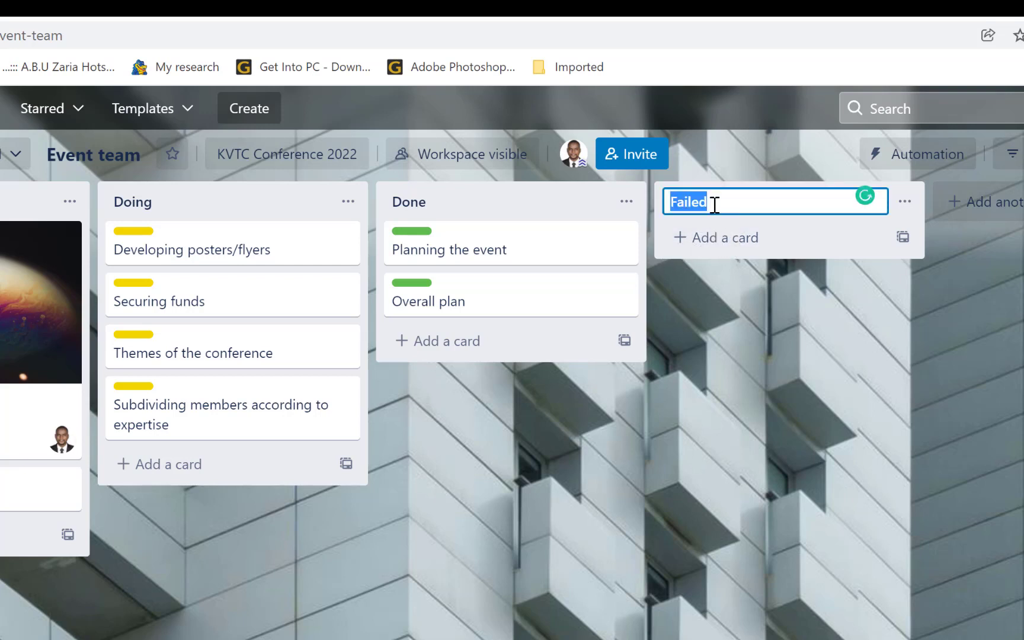
{"action": "type", "text": "Challenges"}
{"action": "key", "text": "Return"}
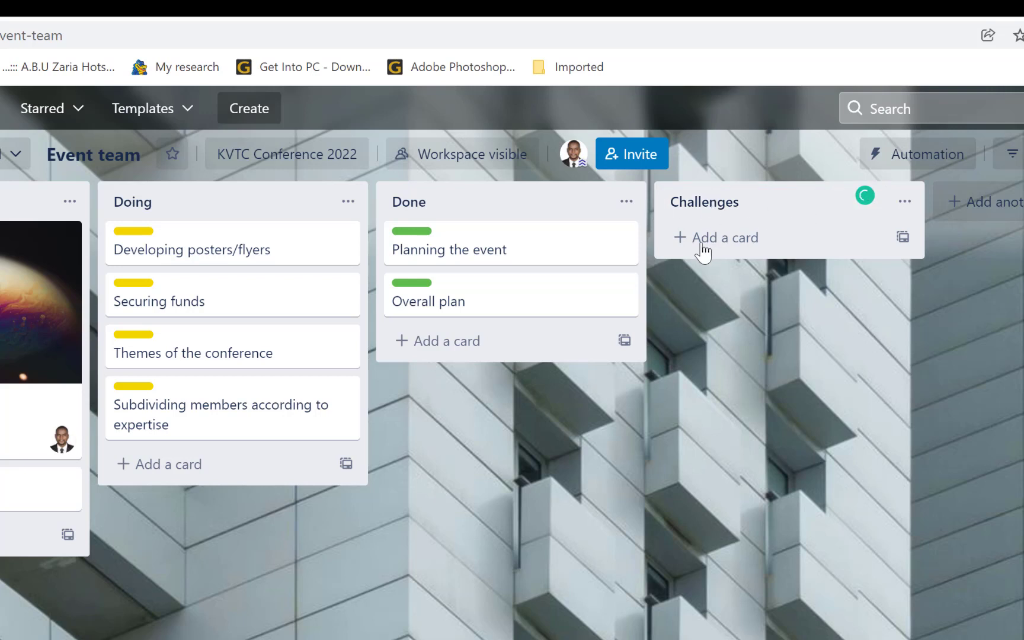
Step: Add the cards "manpower", "resources (Financial)" and "Internet" to the Challenges list
{"action": "left_click", "coordinate": [738, 237]}
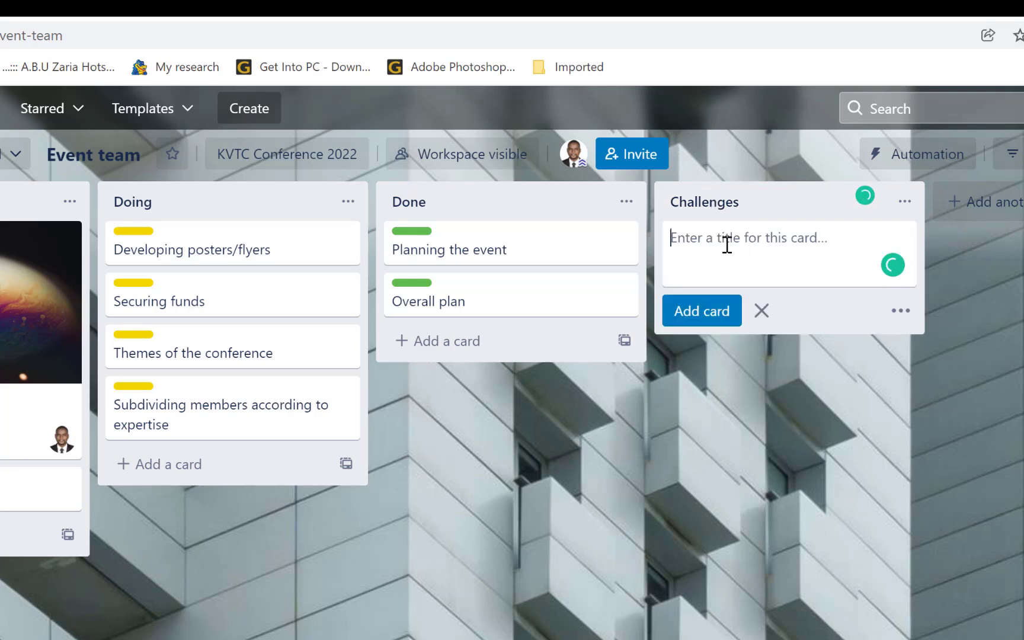
{"action": "type", "text": "manpower"}
{"action": "key", "text": "Return"}
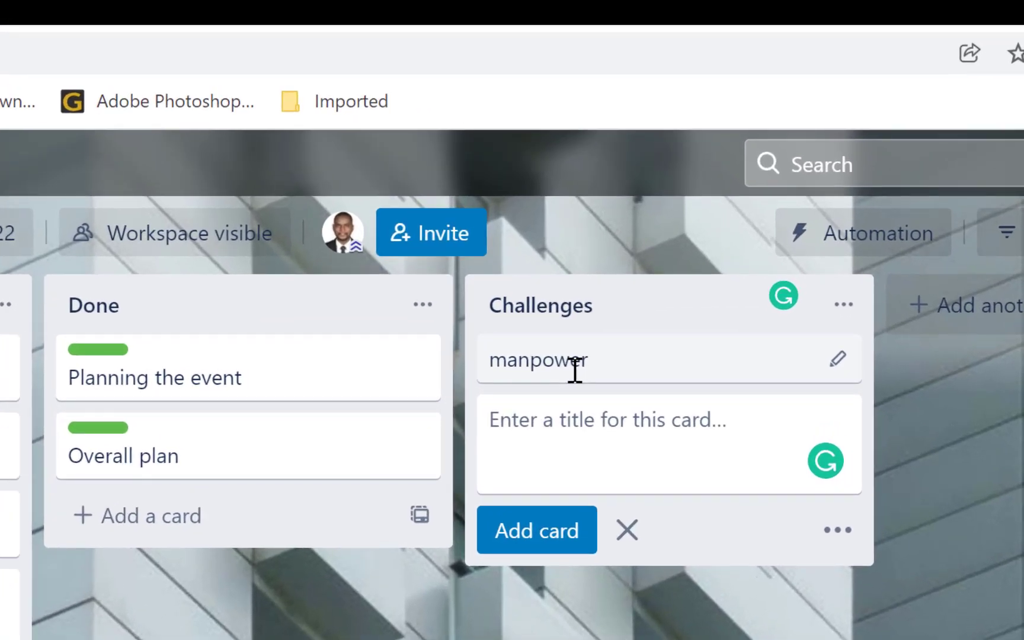
{"action": "type", "text": "re"}
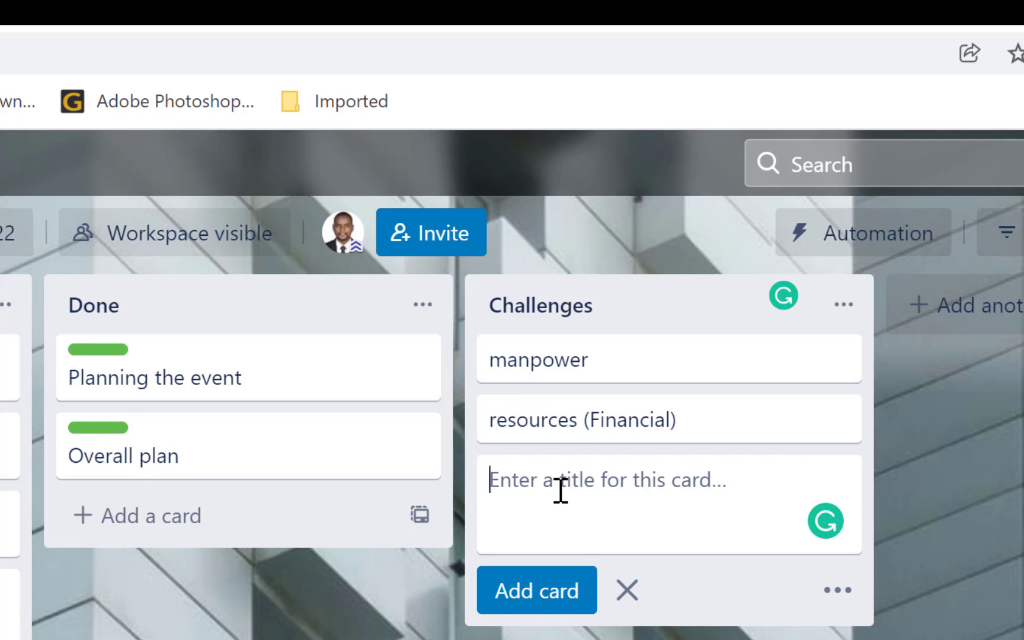
{"action": "type", "text": "Intern"}
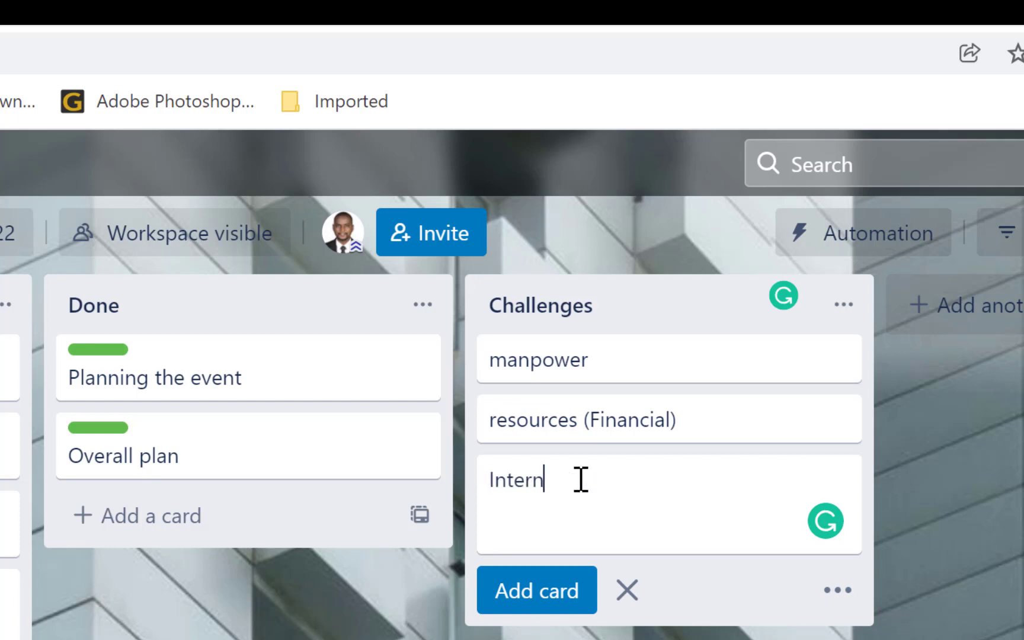
{"action": "type", "text": "et"}
{"action": "key", "text": "Return"}
{"action": "key", "text": "Escape"}
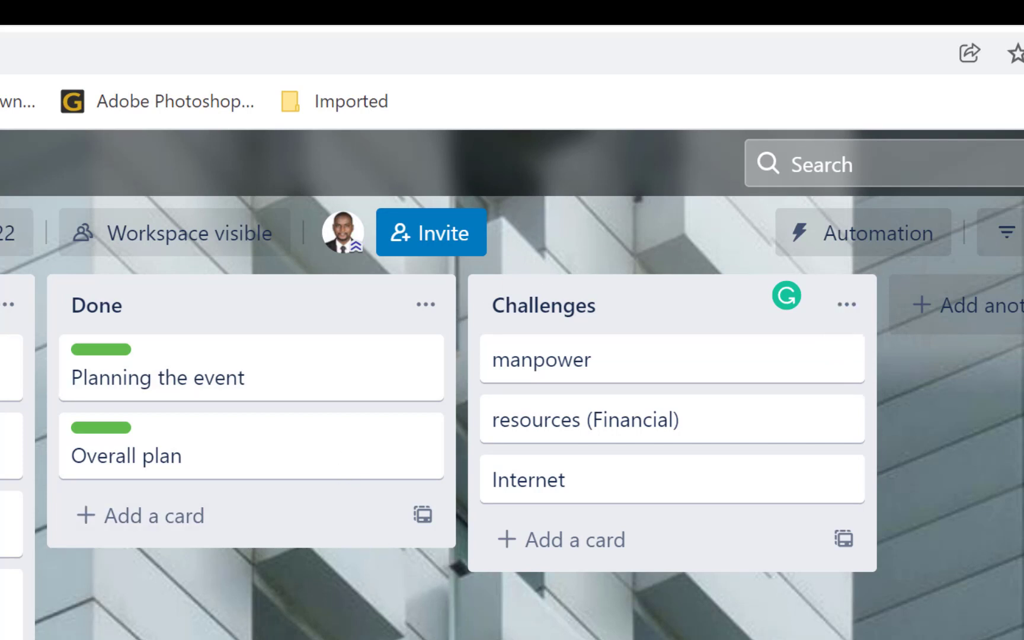
Step: Collapse the Workspace sidebar and move the "manpower" card from Challenges to the end of the Done list
{"action": "key", "text": "bracketleft"}
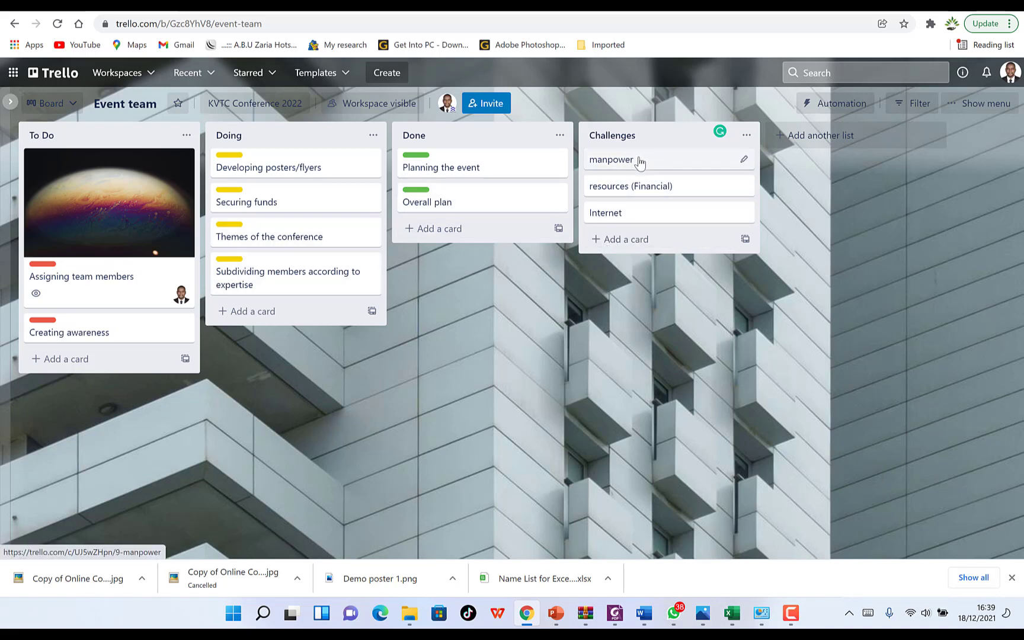
{"action": "left_click_drag", "start_coordinate": [638, 161], "coordinate": [450, 232]}
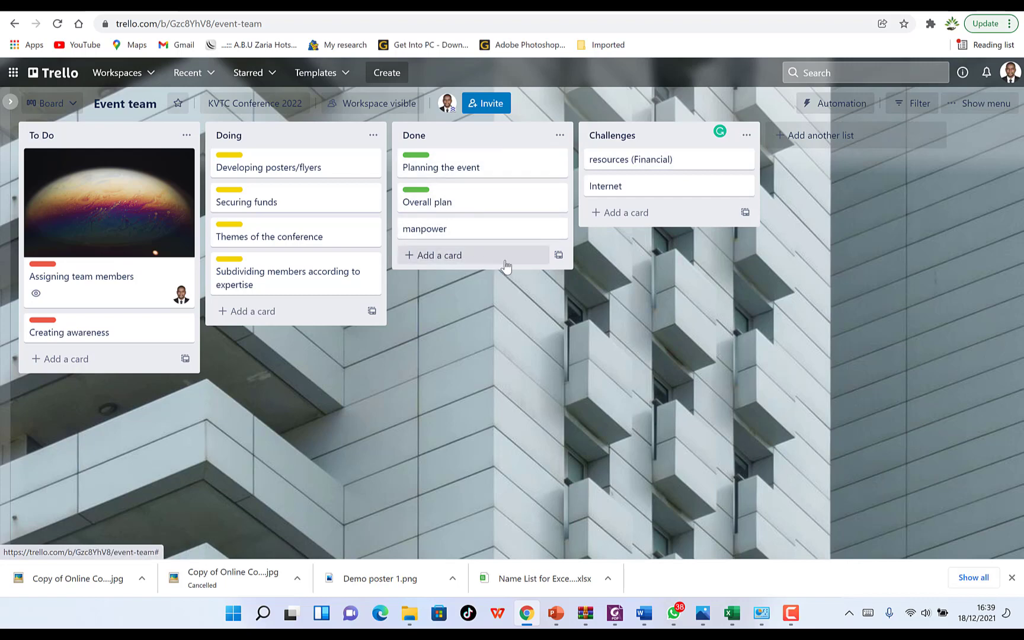
Step: Set the Event team board's background to the Unsplash photo of the rainbow-swirled sphere on black
{"action": "left_click", "coordinate": [986, 106]}
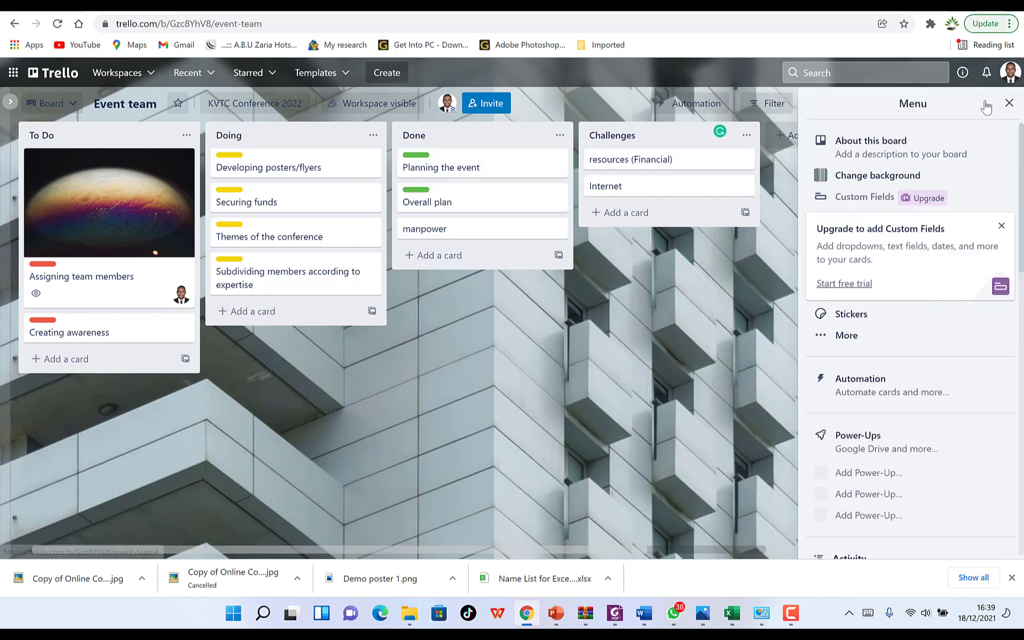
{"action": "left_click", "coordinate": [1008, 105]}
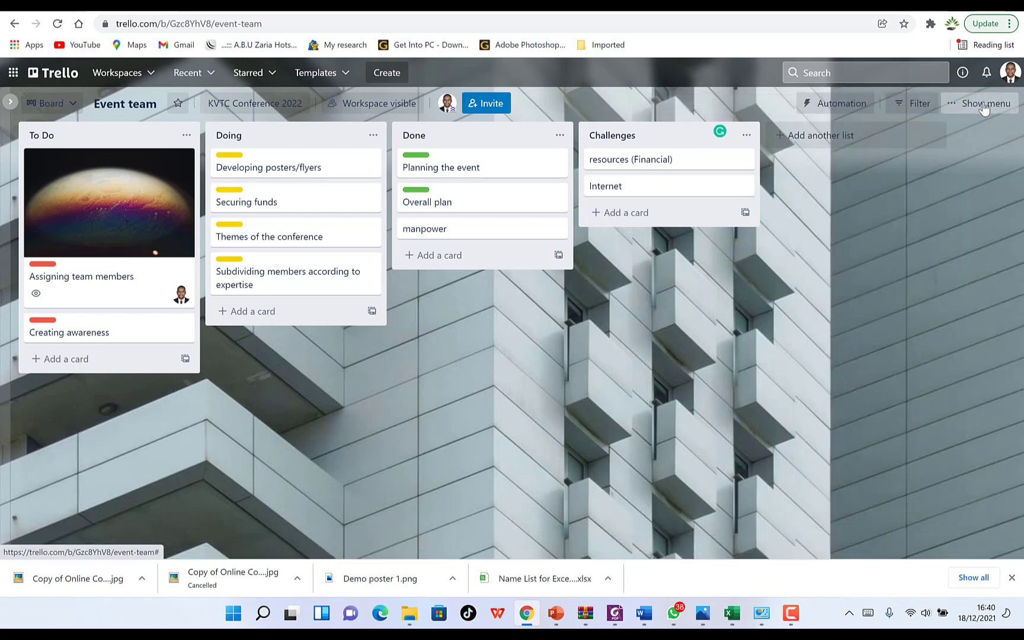
{"action": "left_click", "coordinate": [984, 107]}
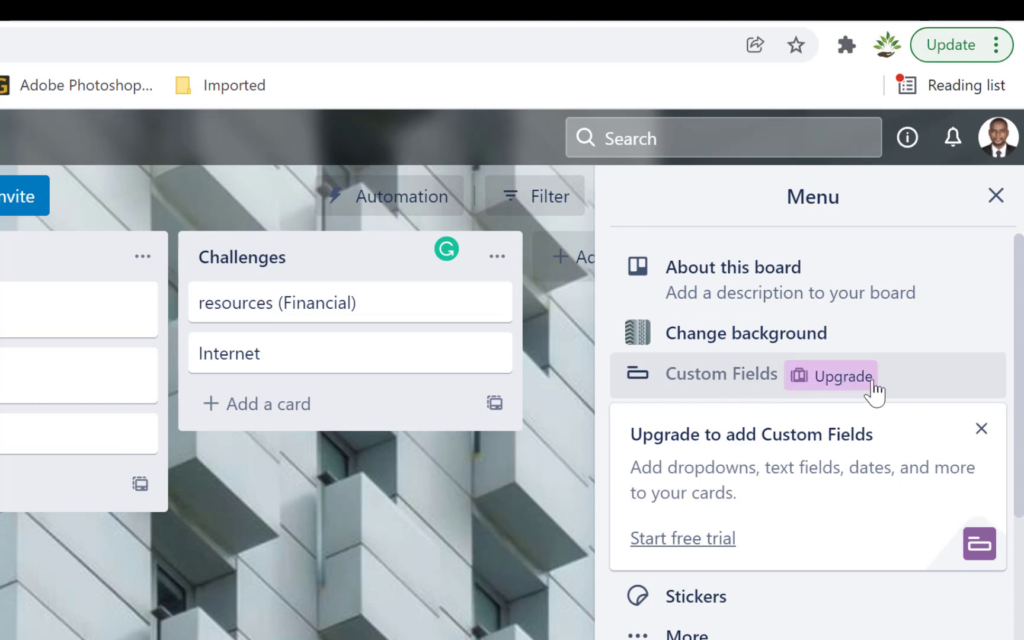
{"action": "left_click", "coordinate": [741, 334]}
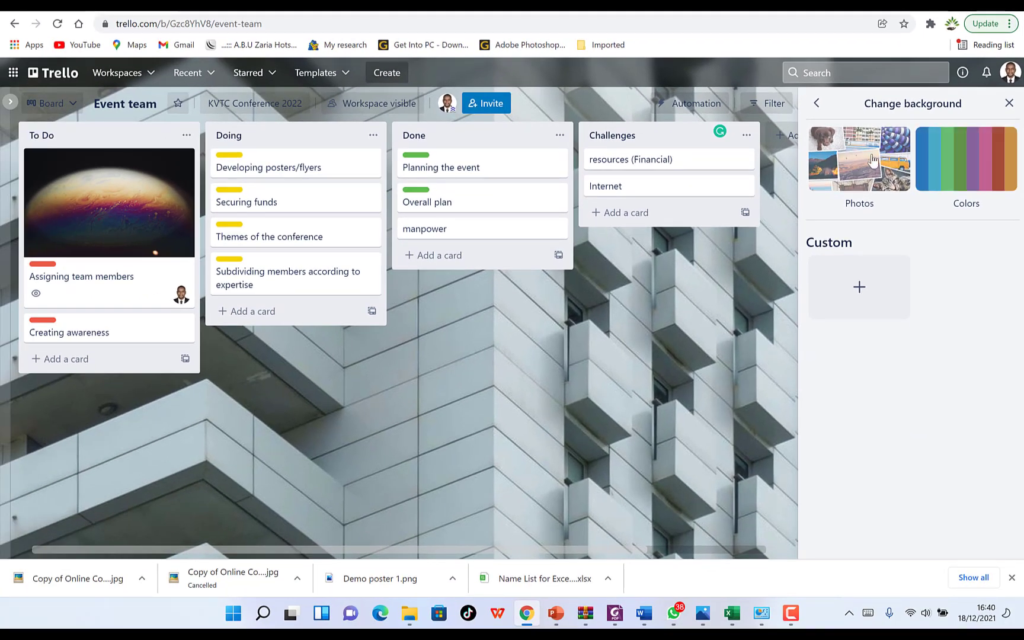
{"action": "left_click", "coordinate": [873, 158]}
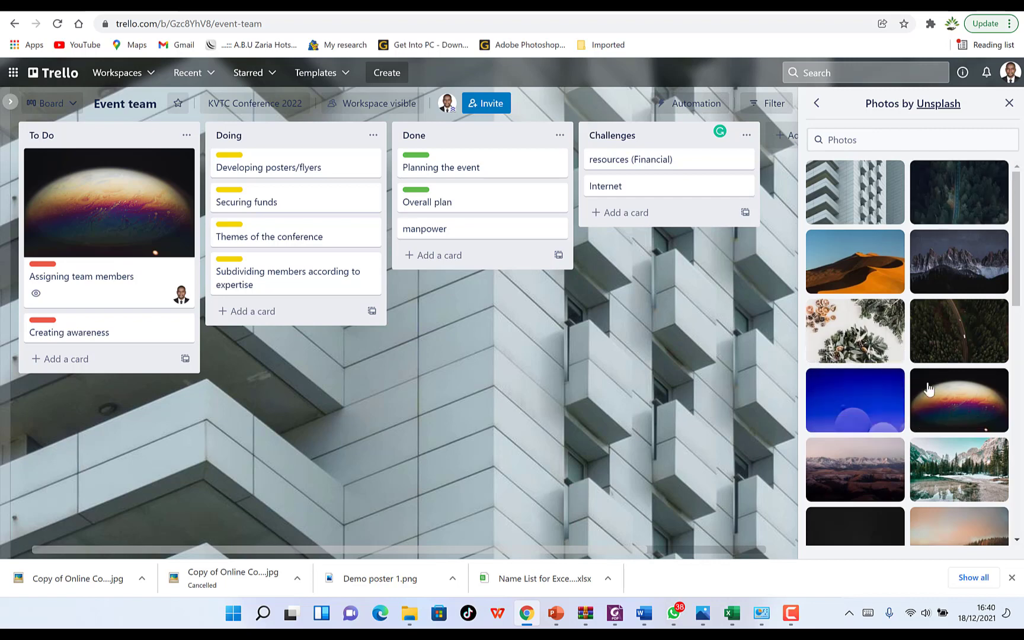
{"action": "left_click", "coordinate": [955, 391]}
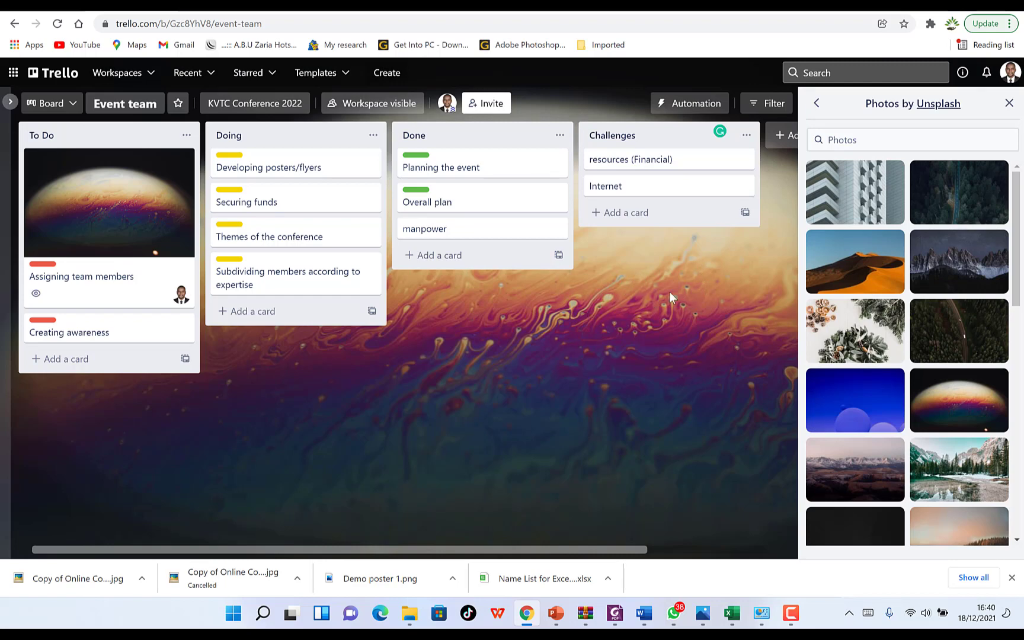
Step: Change the board background to the Unsplash photo of the glowing purple sphere and close the board menu
{"action": "scroll", "coordinate": [889, 385], "scroll_direction": "down", "scroll_amount": 8}
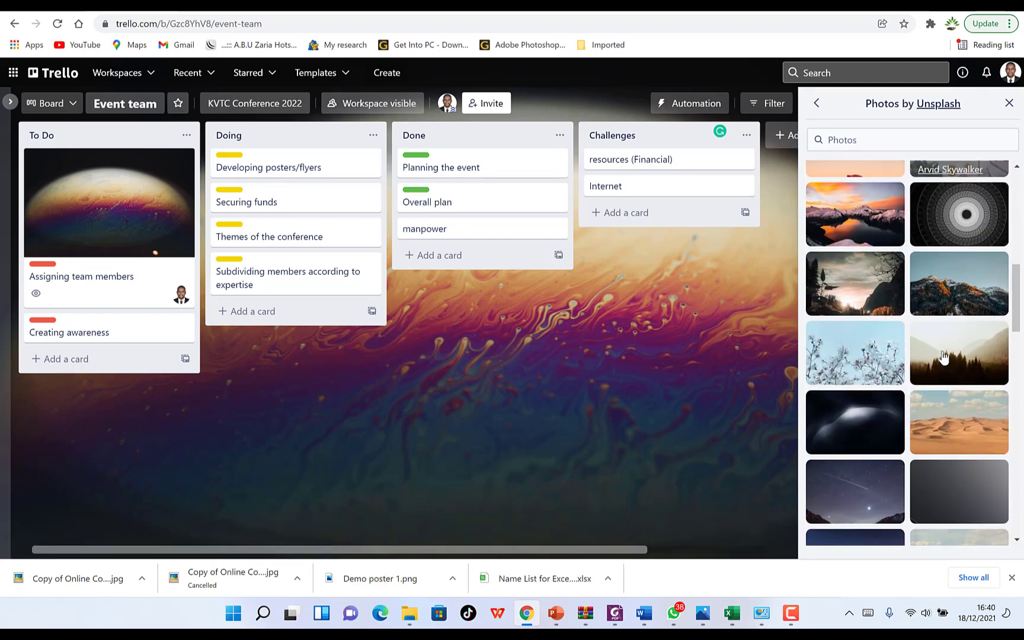
{"action": "scroll", "coordinate": [944, 358], "scroll_direction": "down", "scroll_amount": 1}
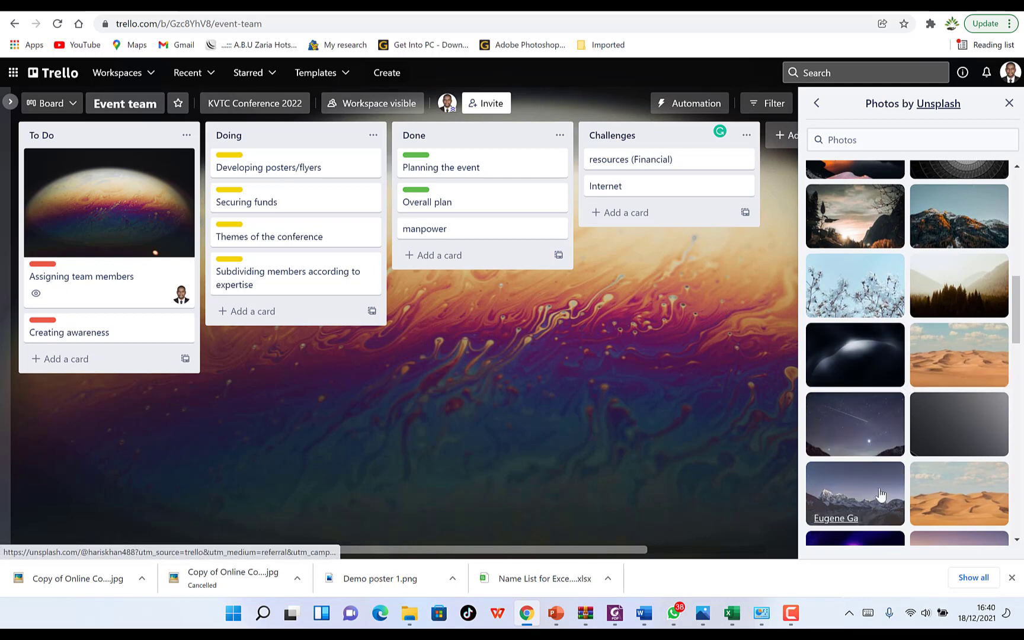
{"action": "scroll", "coordinate": [901, 501], "scroll_direction": "down", "scroll_amount": 3}
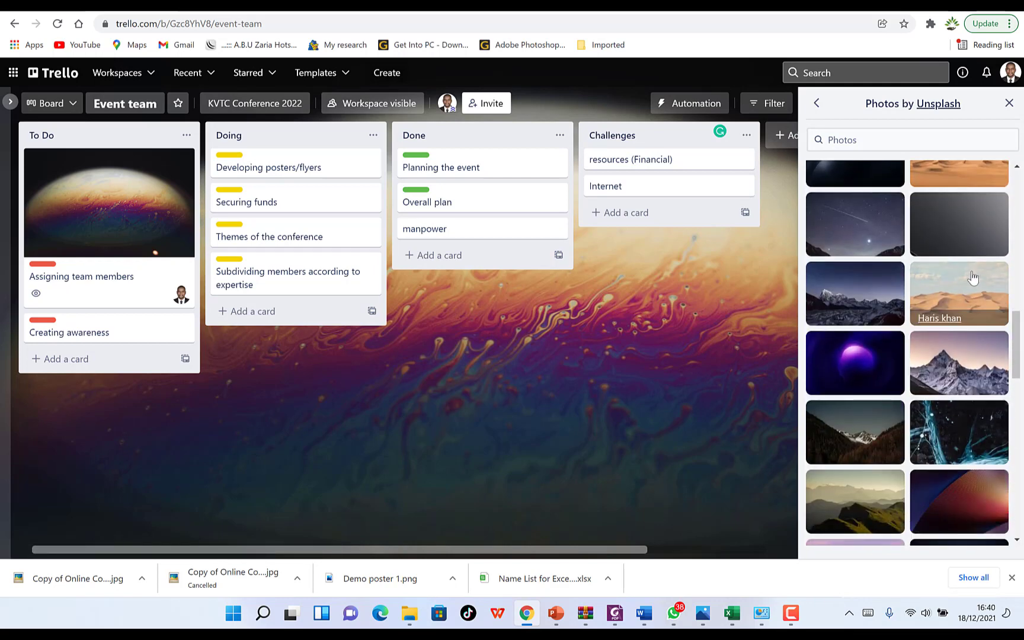
{"action": "scroll", "coordinate": [864, 351], "scroll_direction": "down", "scroll_amount": 1}
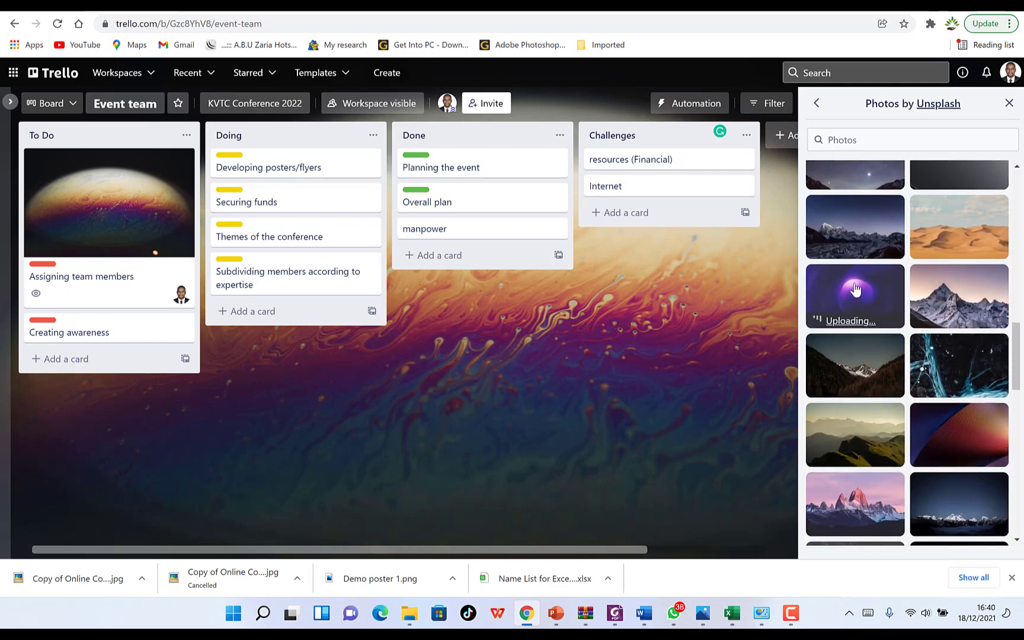
{"action": "left_click", "coordinate": [855, 296]}
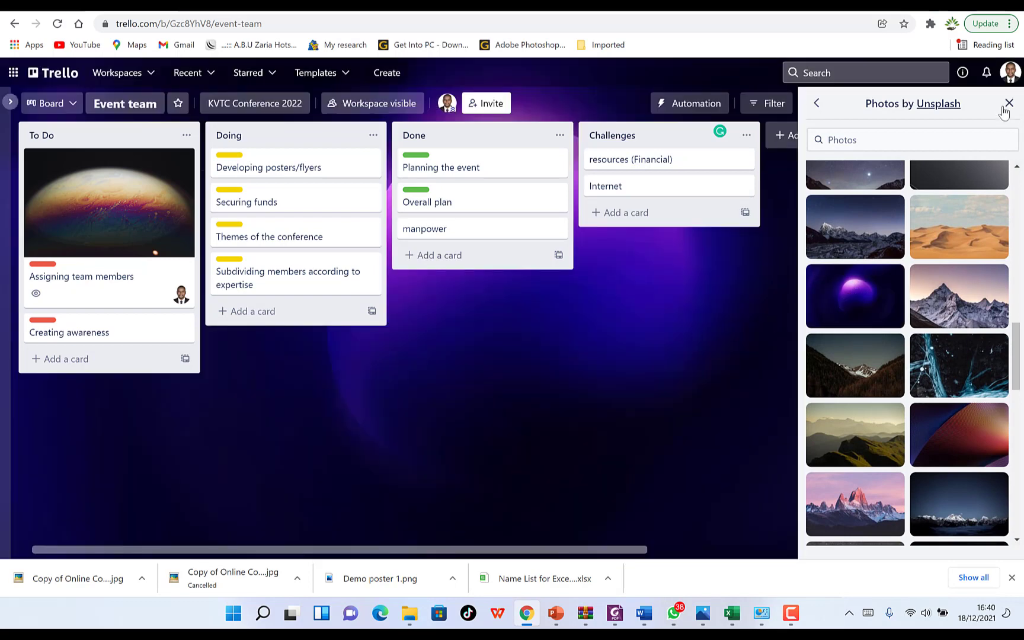
{"action": "left_click", "coordinate": [1009, 103]}
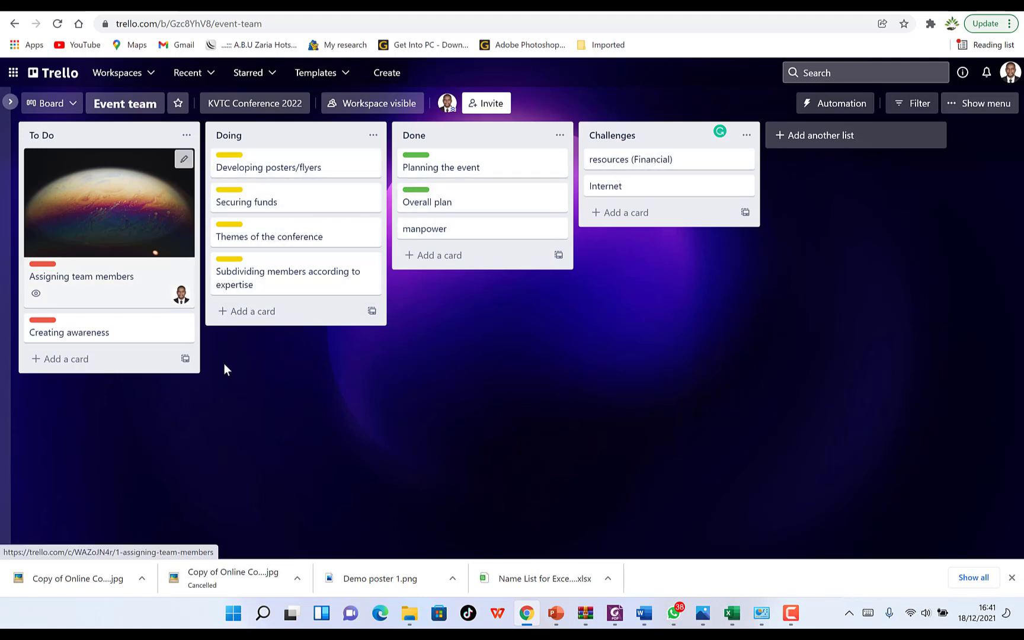
Step: Go to the KVTC Conference 2022 Workspace's boards page
{"action": "left_click", "coordinate": [116, 73]}
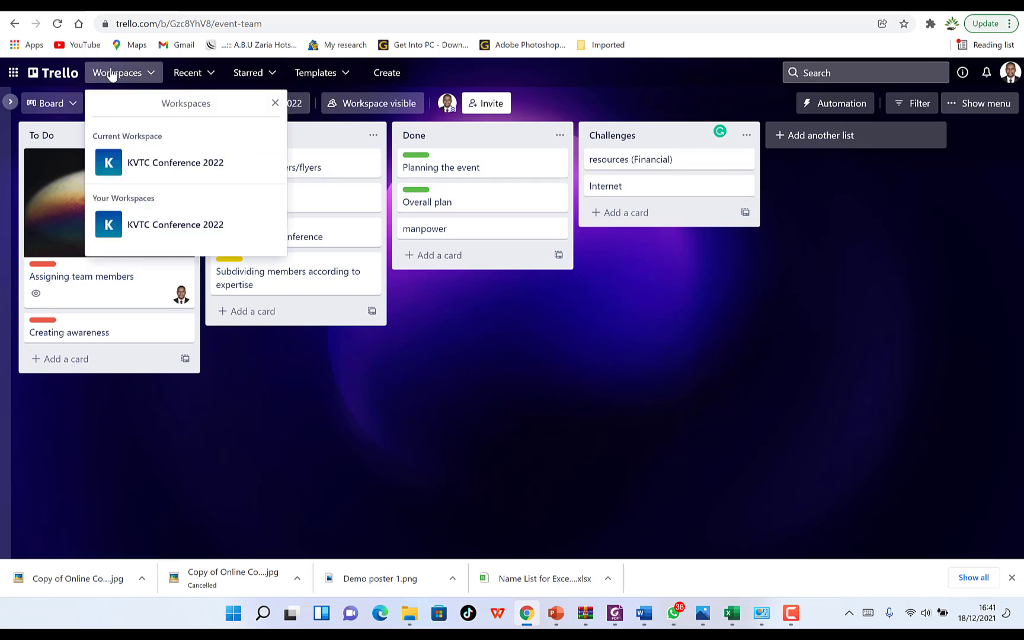
{"action": "left_click", "coordinate": [156, 226]}
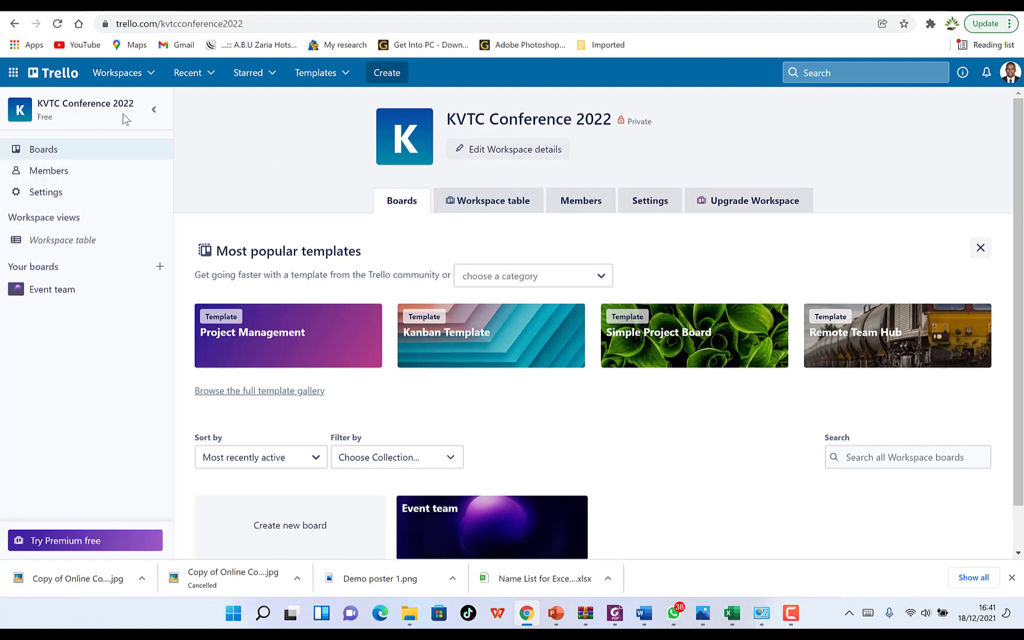
{"action": "left_click", "coordinate": [151, 73]}
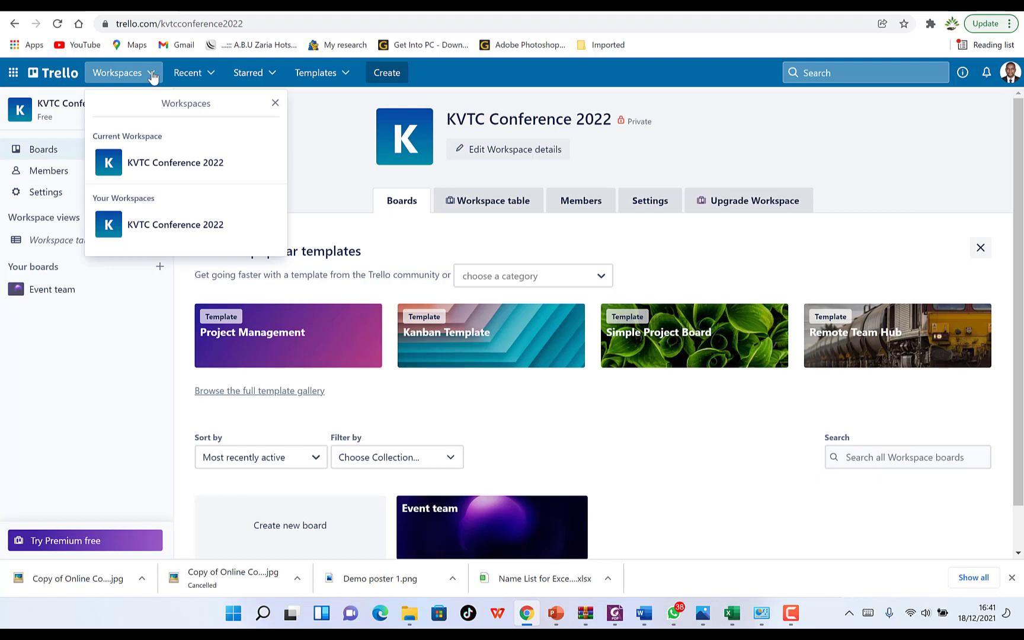
{"action": "left_click", "coordinate": [396, 77]}
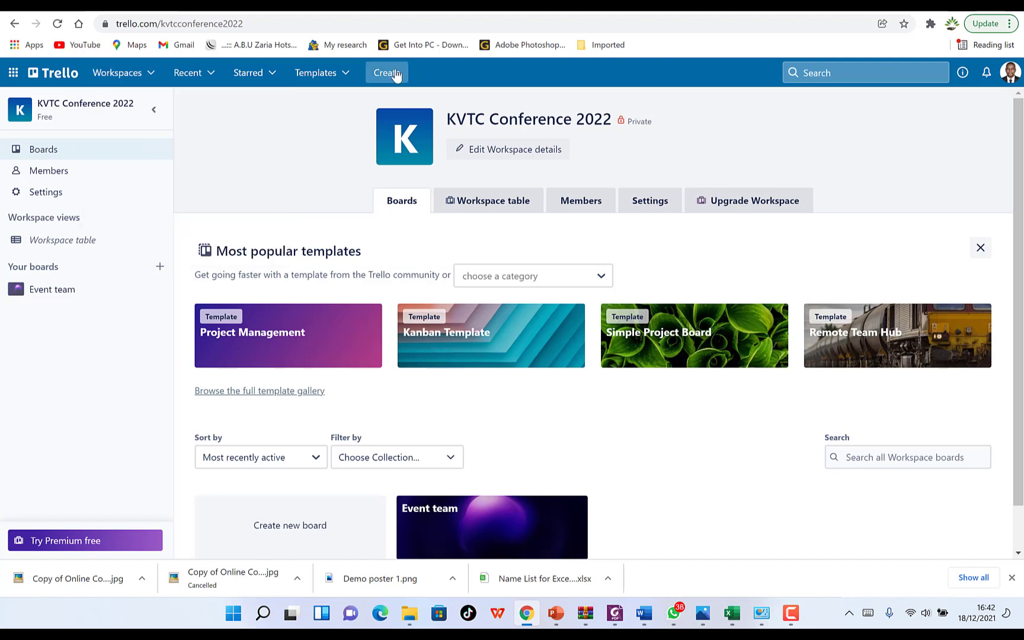
{"action": "left_click", "coordinate": [396, 75]}
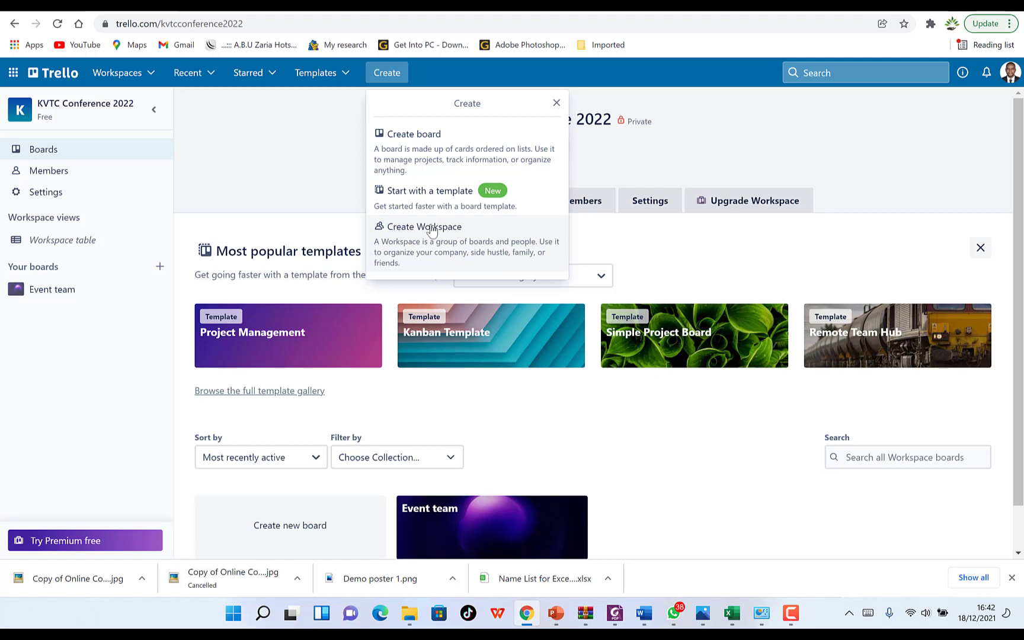
{"action": "left_click", "coordinate": [646, 150]}
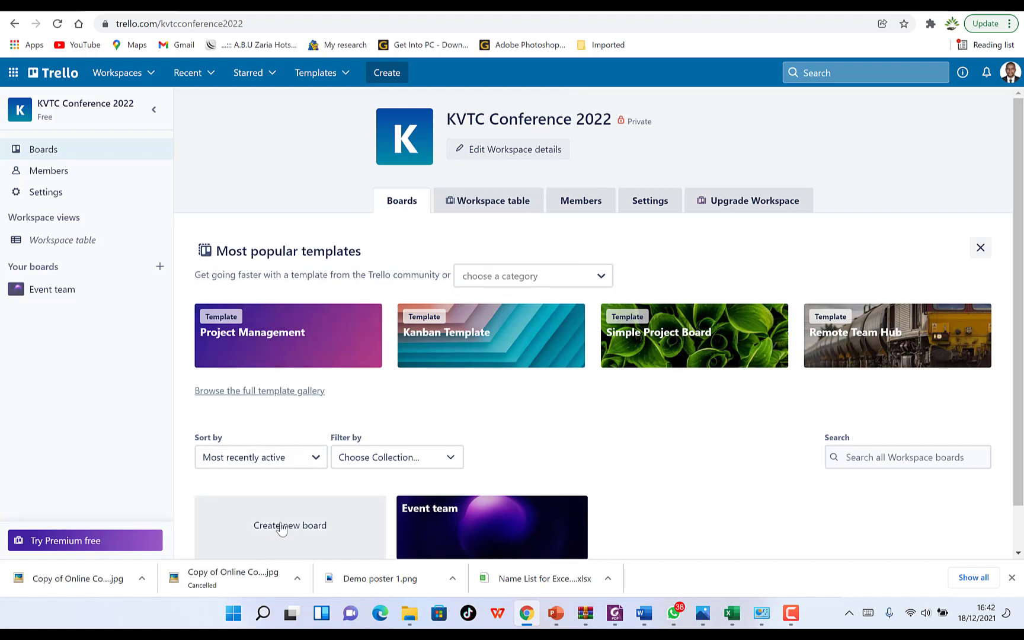
Step: Create a new board titled "Paper submission" in the Workspace with Workspace visibility
{"action": "scroll", "coordinate": [532, 457], "scroll_direction": "down", "scroll_amount": 1}
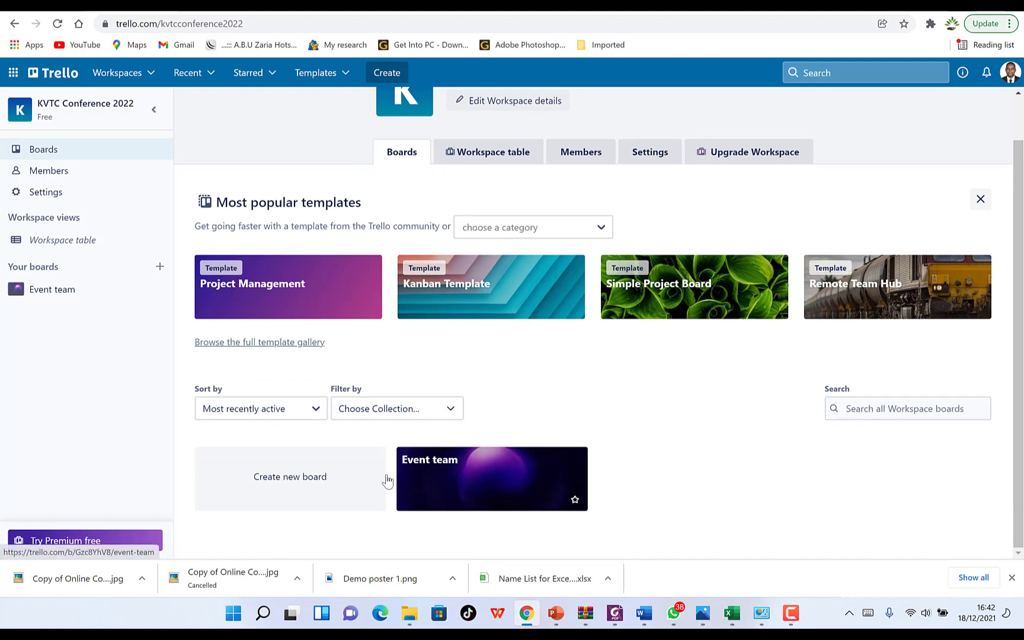
{"action": "left_click", "coordinate": [280, 482]}
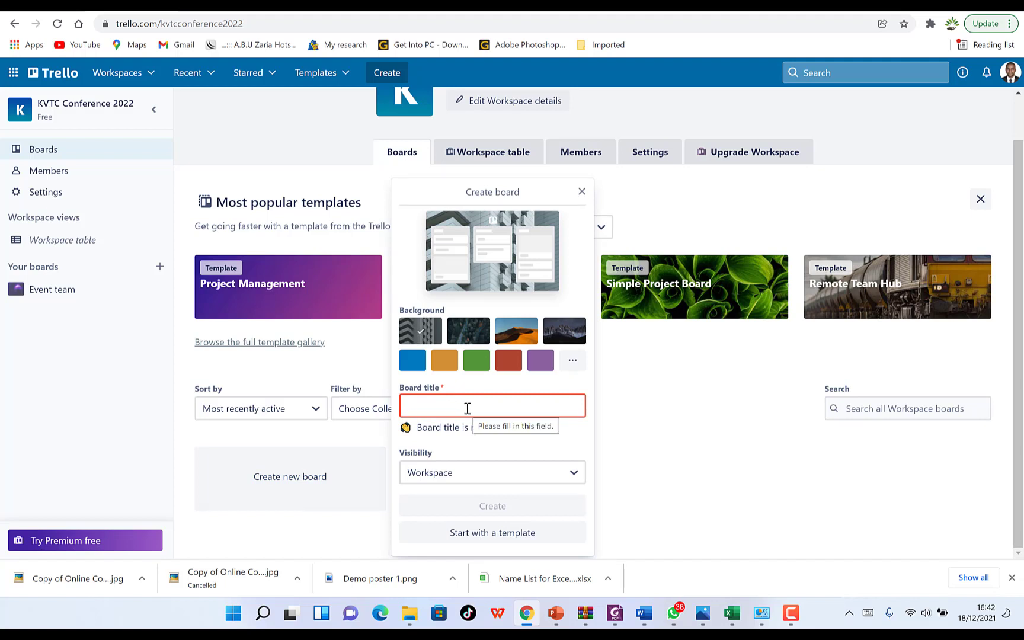
{"action": "type", "text": "Pa"}
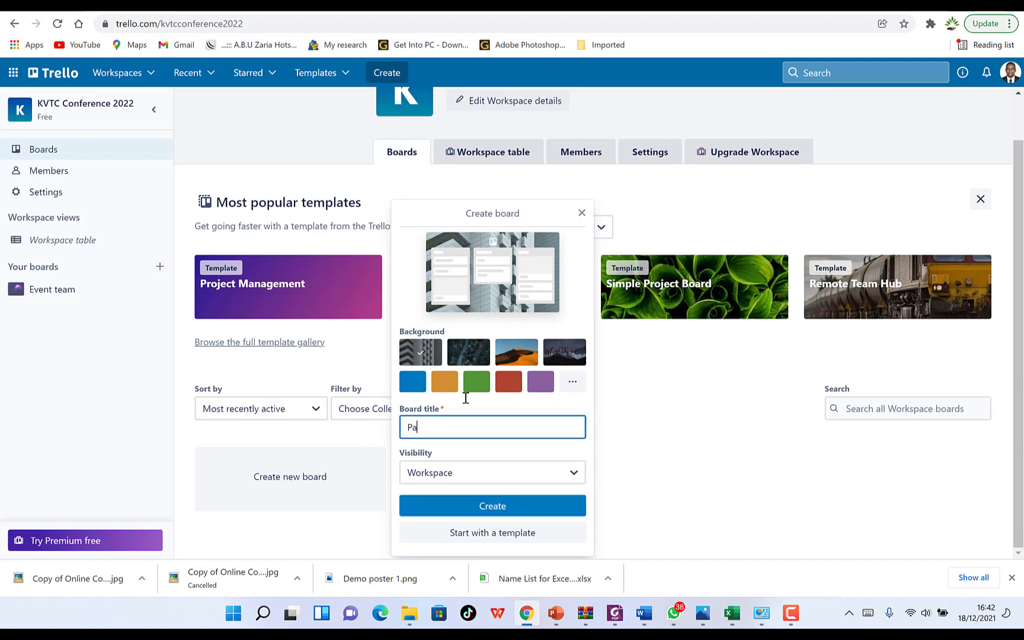
{"action": "type", "text": "per submission"}
{"action": "left_click", "coordinate": [574, 473]}
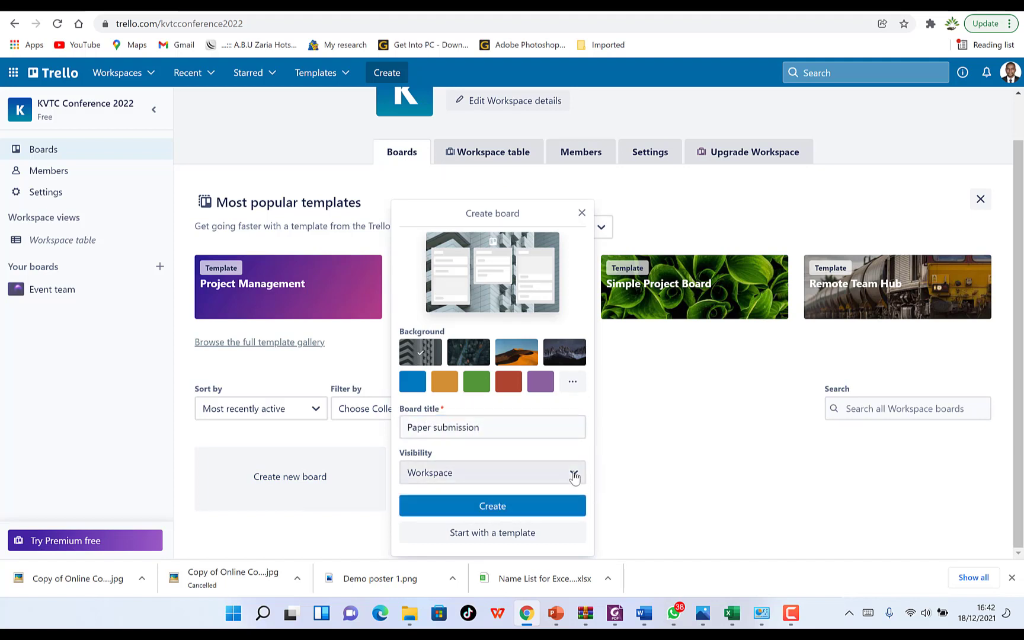
{"action": "left_click", "coordinate": [574, 474]}
{"action": "left_click", "coordinate": [492, 507]}
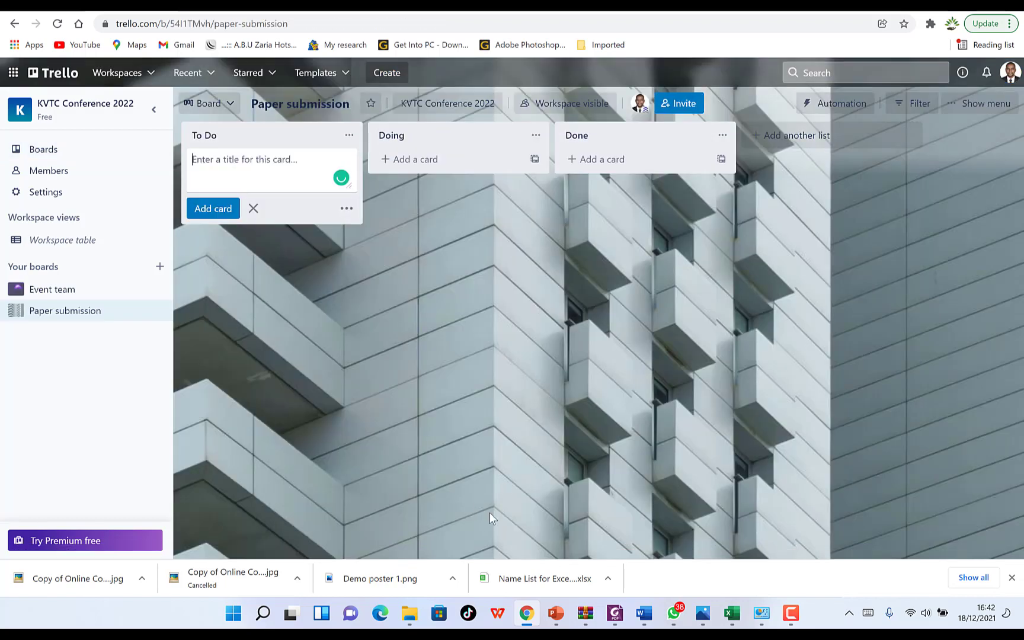
Step: Add the cards "Paper submission online", "Paper review" and "communicating decision" to the To Do list
{"action": "type", "text": "Paper submission online"}
{"action": "key", "text": "Return"}
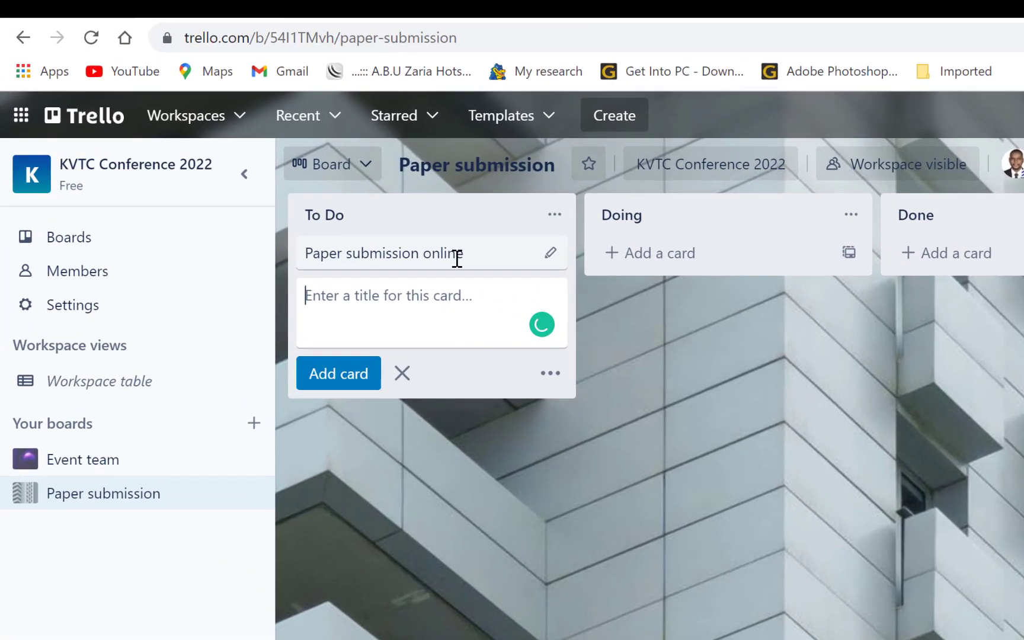
{"action": "type", "text": "Paper review"}
{"action": "key", "text": "Return"}
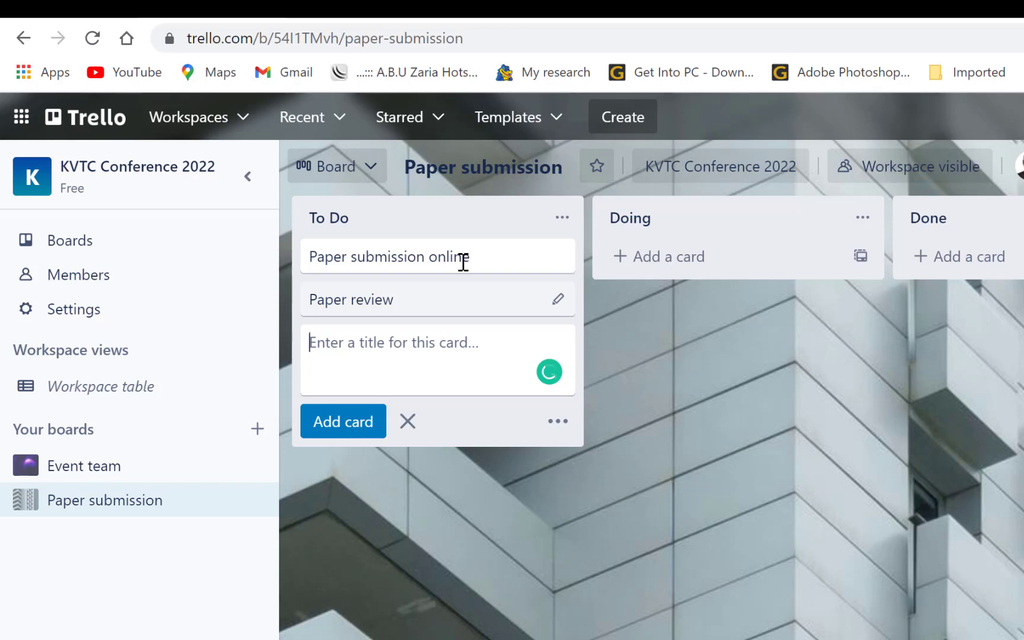
{"action": "type", "text": "commu"}
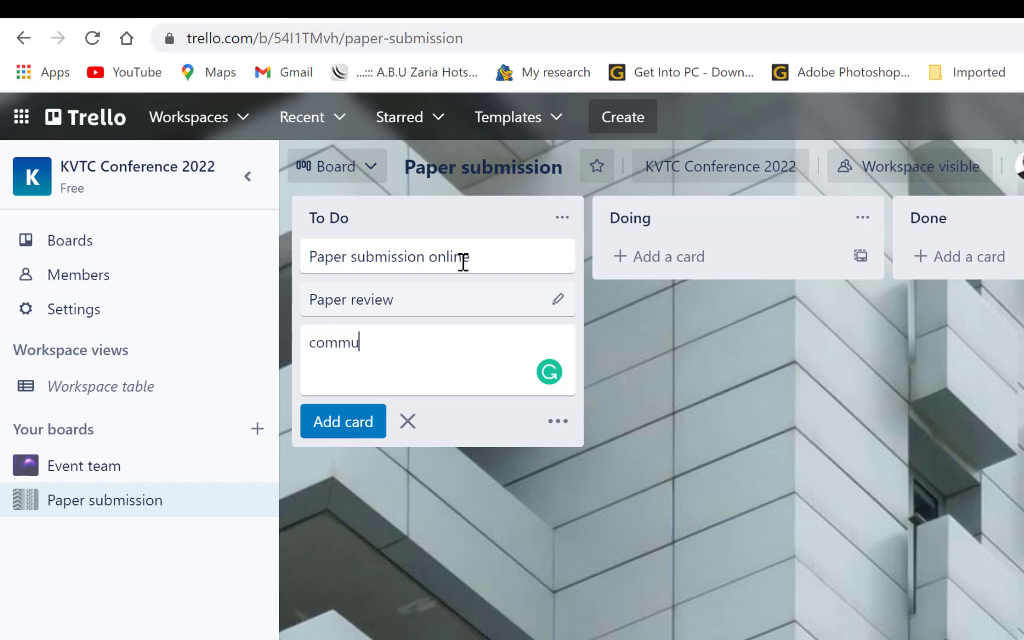
{"action": "type", "text": "nicating decision"}
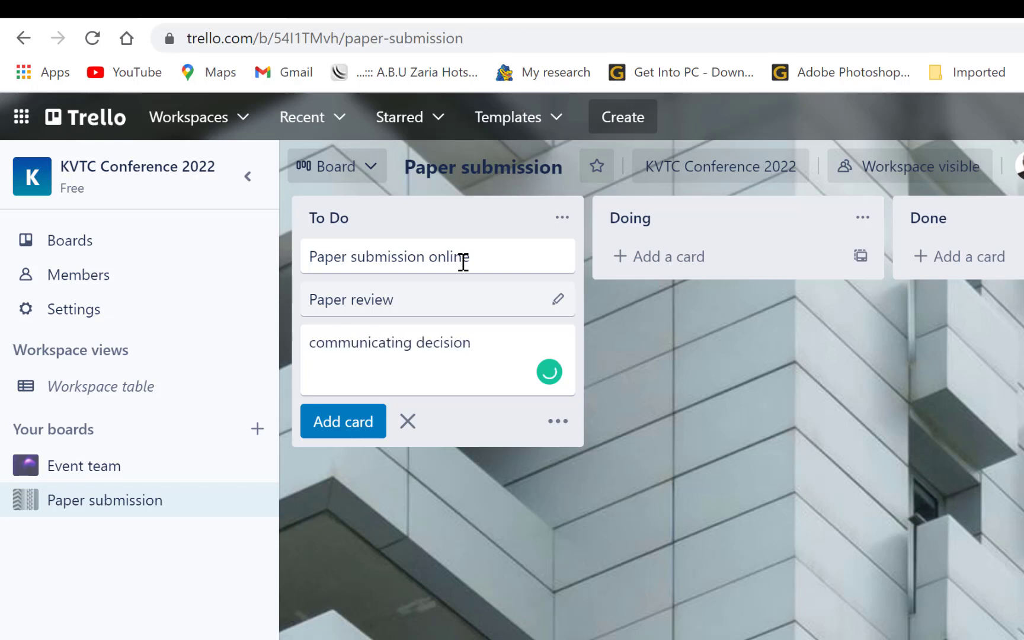
{"action": "key", "text": "Return"}
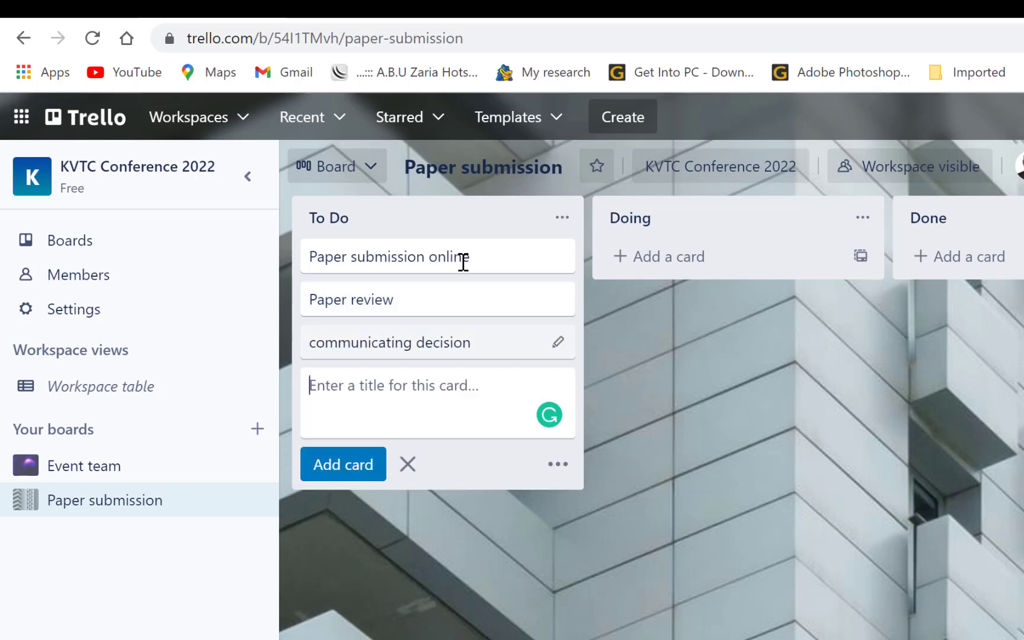
Step: Add the cards "finalizing proceeding" and "inviting keynote speakers" to the Doing list
{"action": "type", "text": "finalizing proceeding"}
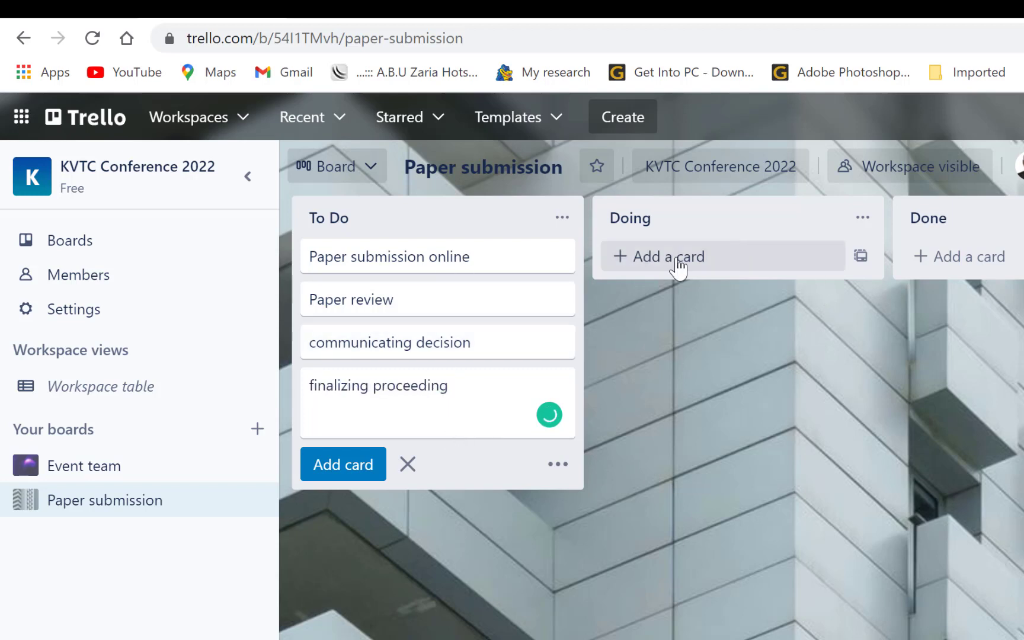
{"action": "left_click", "coordinate": [678, 261]}
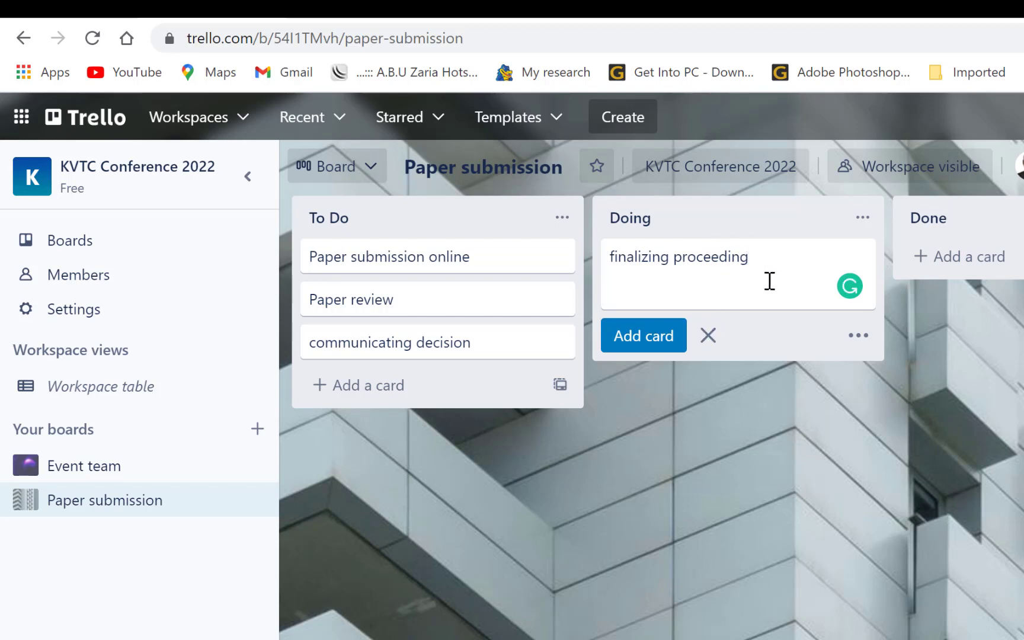
{"action": "left_click", "coordinate": [638, 342]}
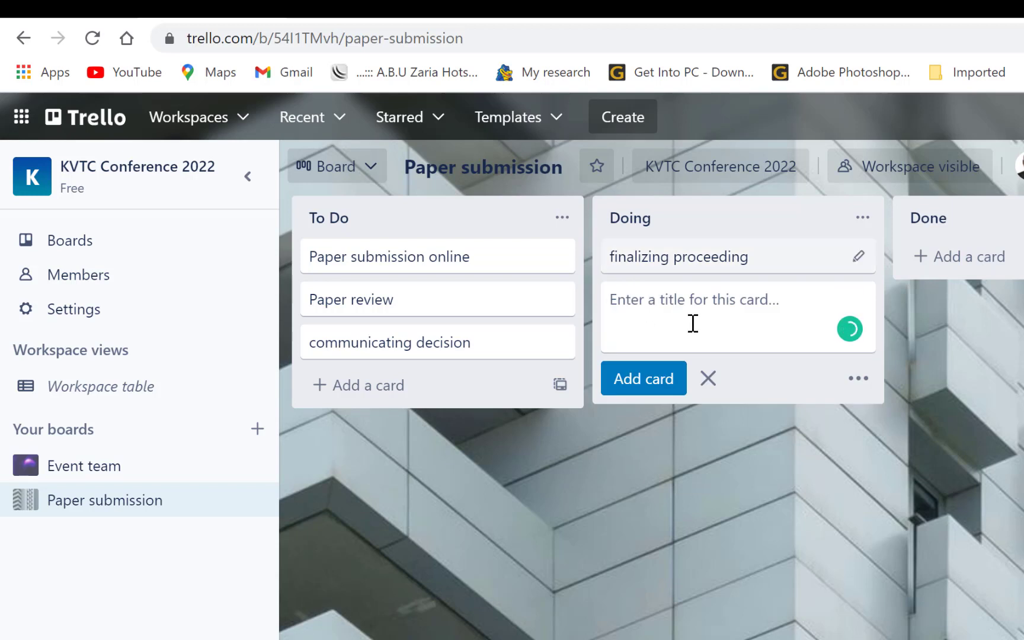
{"action": "type", "text": "inviting keynote speakers"}
Step: Add the cards "Theme of conference" and "event Venue" to the Done list
{"action": "left_click", "coordinate": [961, 257]}
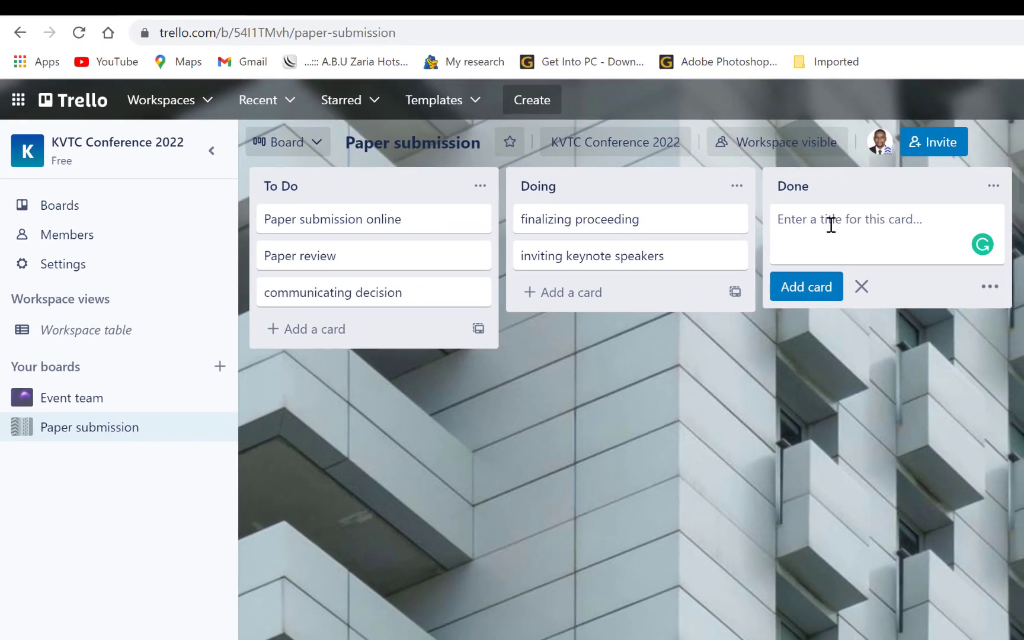
{"action": "type", "text": "Theme "}
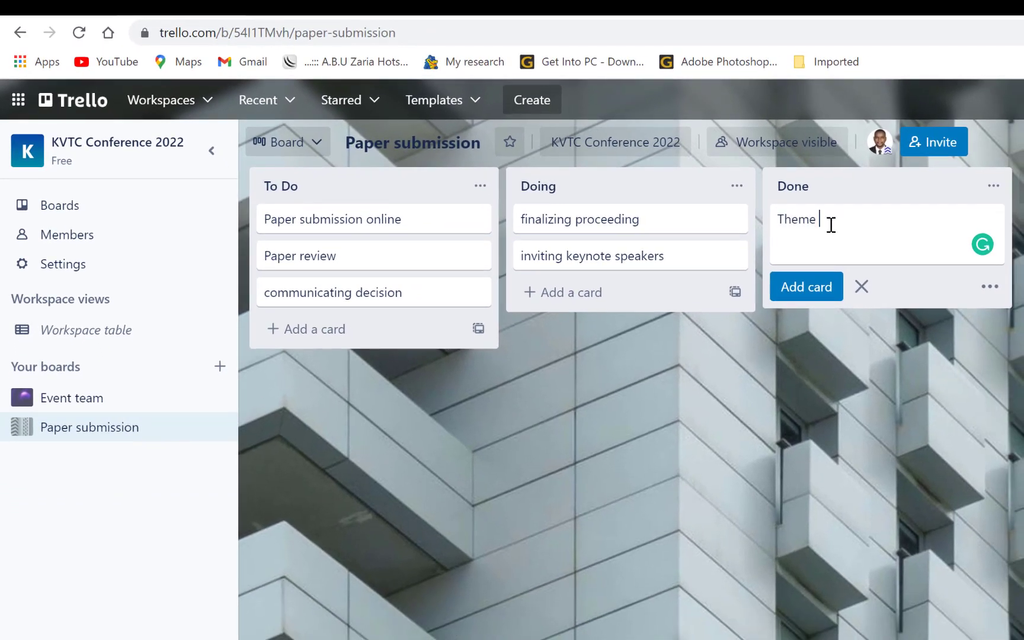
{"action": "type", "text": "of conference"}
{"action": "key", "text": "Return"}
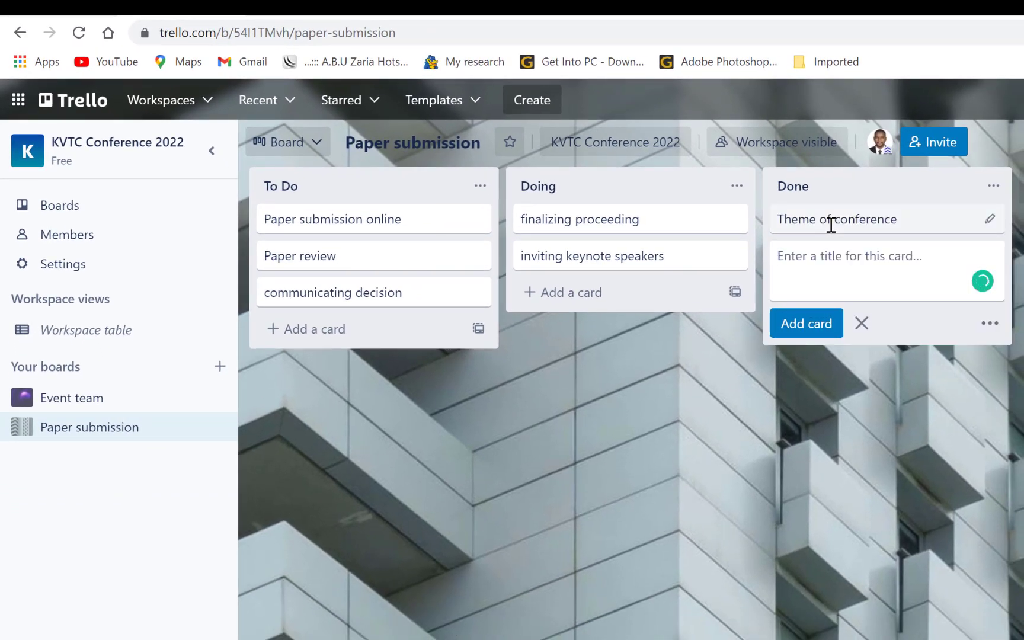
{"action": "type", "text": "Ve"}
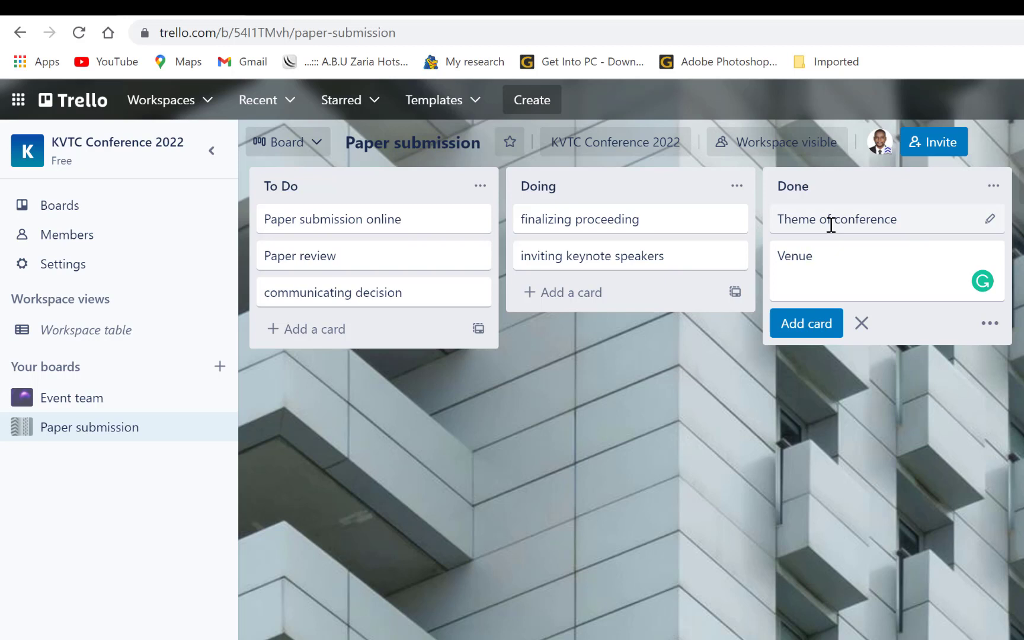
{"action": "type", "text": "nue"}
{"action": "key", "text": "Home"}
{"action": "type", "text": "event"}
{"action": "key", "text": "Return"}
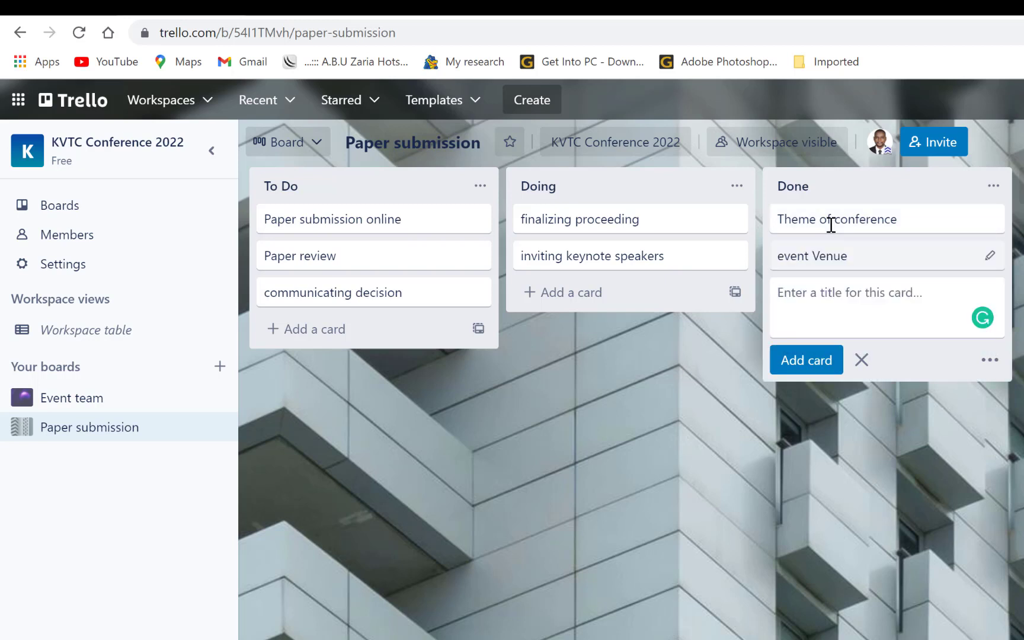
Step: Add a "stage performers" card to the Done list and close the card entry
{"action": "type", "text": "per"}
{"action": "key", "text": "BackSpace"}
{"action": "key", "text": "BackSpace"}
{"action": "key", "text": "BackSpace"}
{"action": "type", "text": "stage performers"}
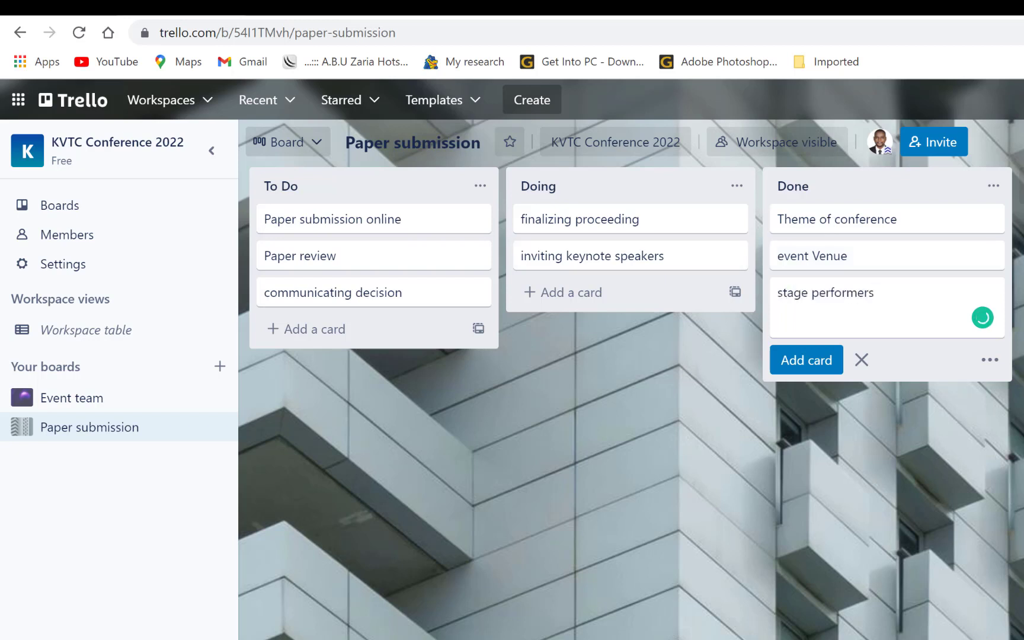
{"action": "key", "text": "Return"}
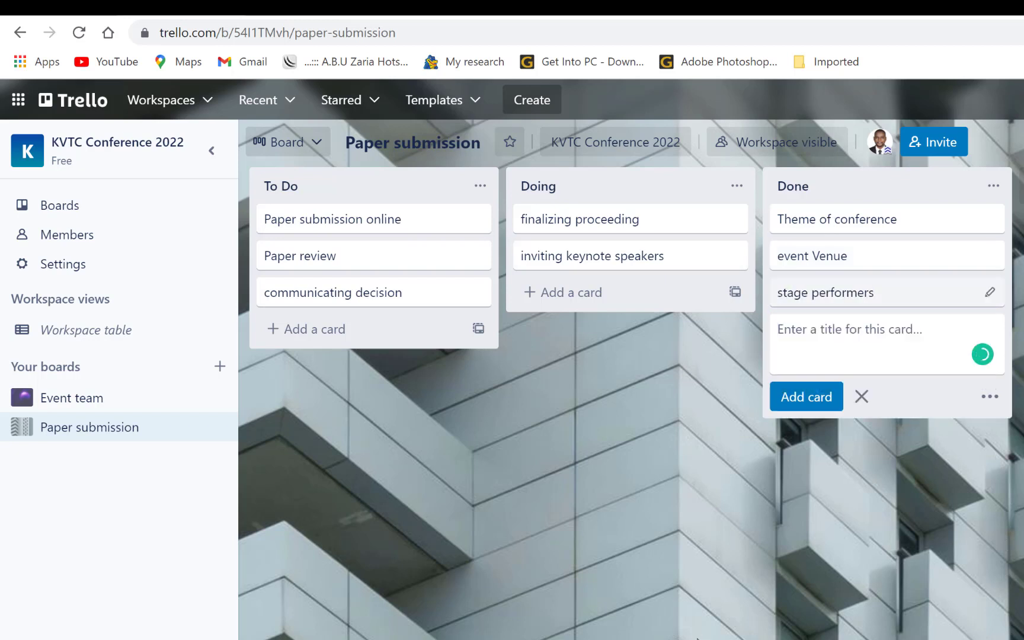
{"action": "key", "text": "Escape"}
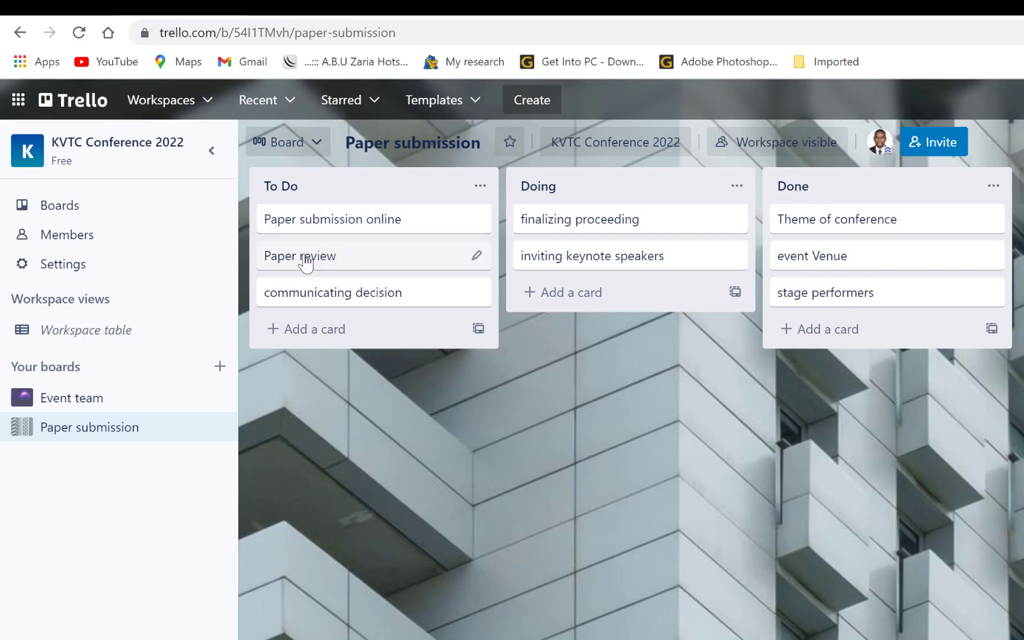
Step: Move the Paper review card to the end of the Done list and assign EPIC Mentorship to the Paper submission online card
{"action": "left_click_drag", "start_coordinate": [316, 263], "coordinate": [763, 350]}
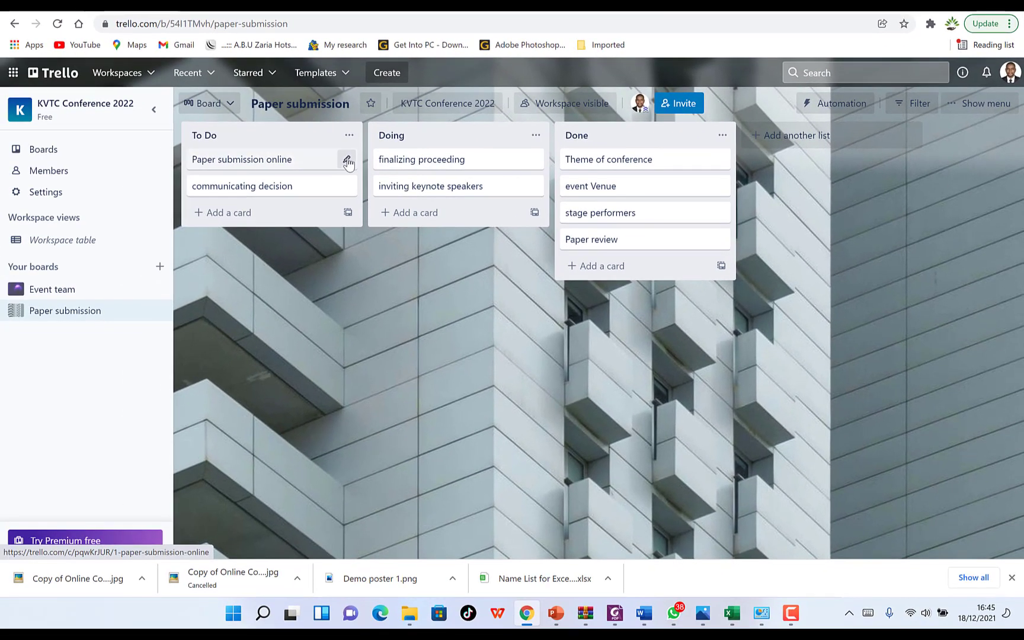
{"action": "left_click", "coordinate": [347, 160]}
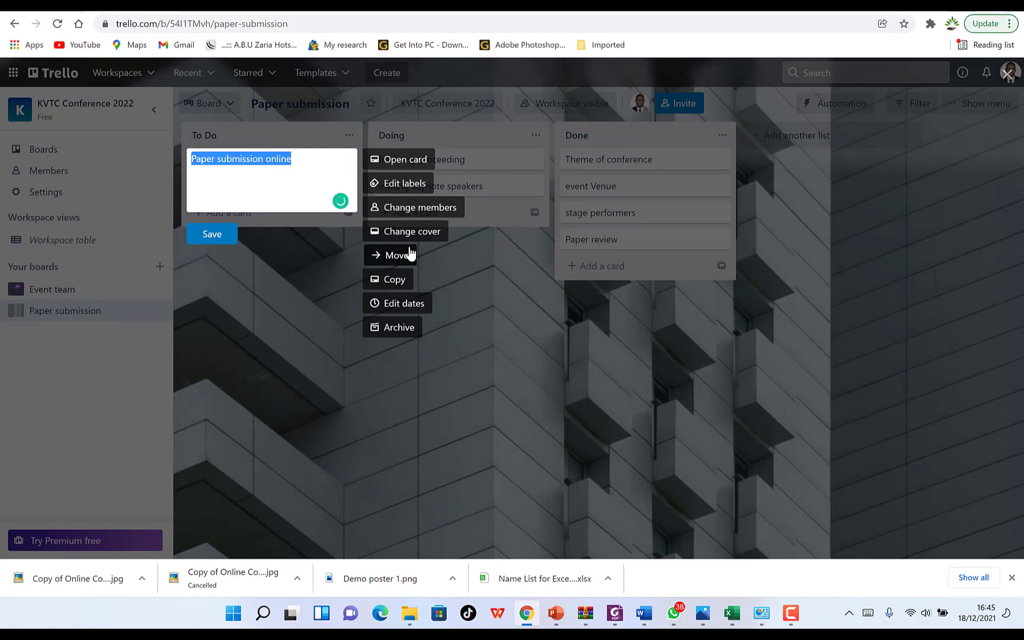
{"action": "left_click", "coordinate": [406, 207]}
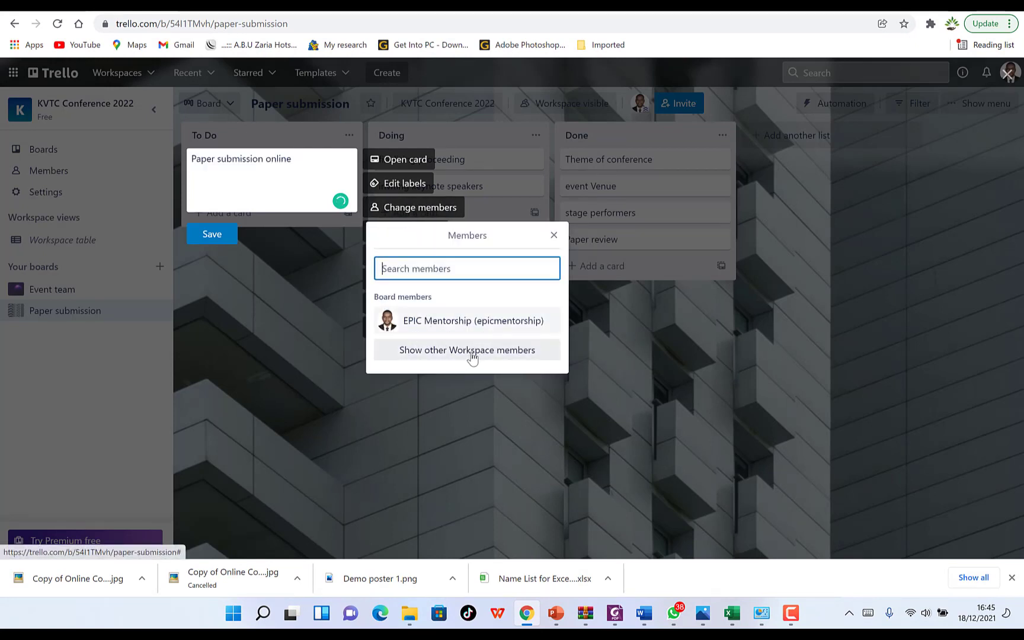
{"action": "left_click", "coordinate": [454, 326]}
{"action": "left_click", "coordinate": [259, 331]}
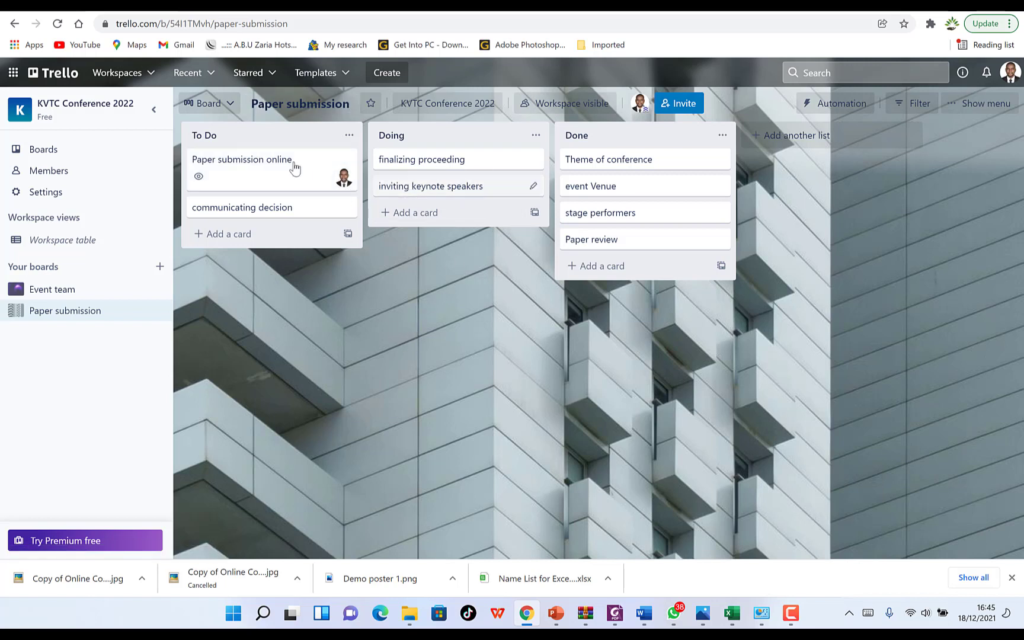
Step: Review the KVTC Conference 2022 Workspace's boards page and its Workspace table view
{"action": "left_click", "coordinate": [98, 105]}
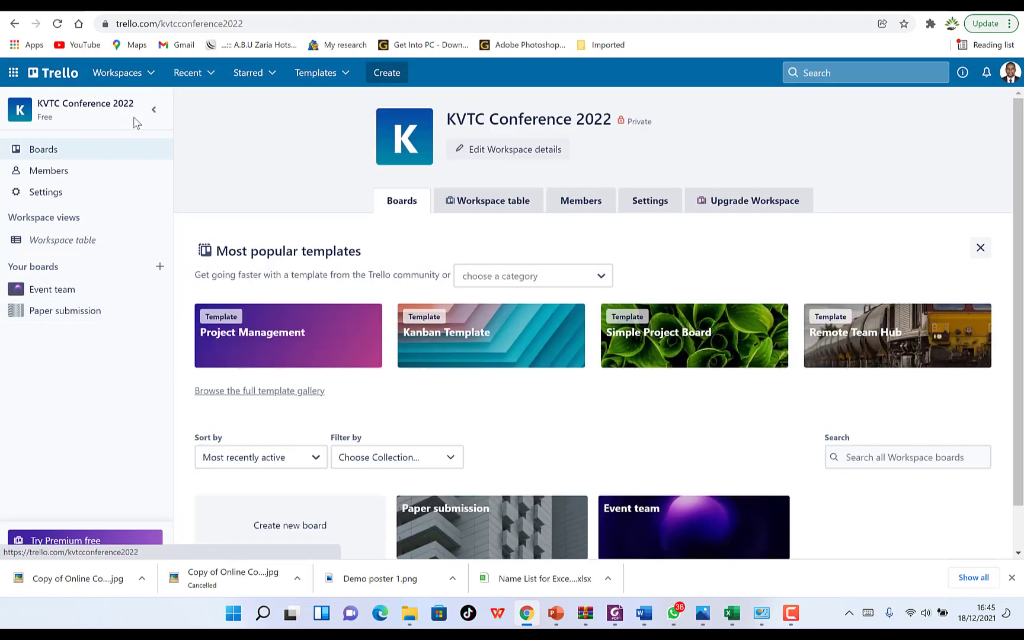
{"action": "scroll", "coordinate": [606, 413], "scroll_direction": "down", "scroll_amount": 1}
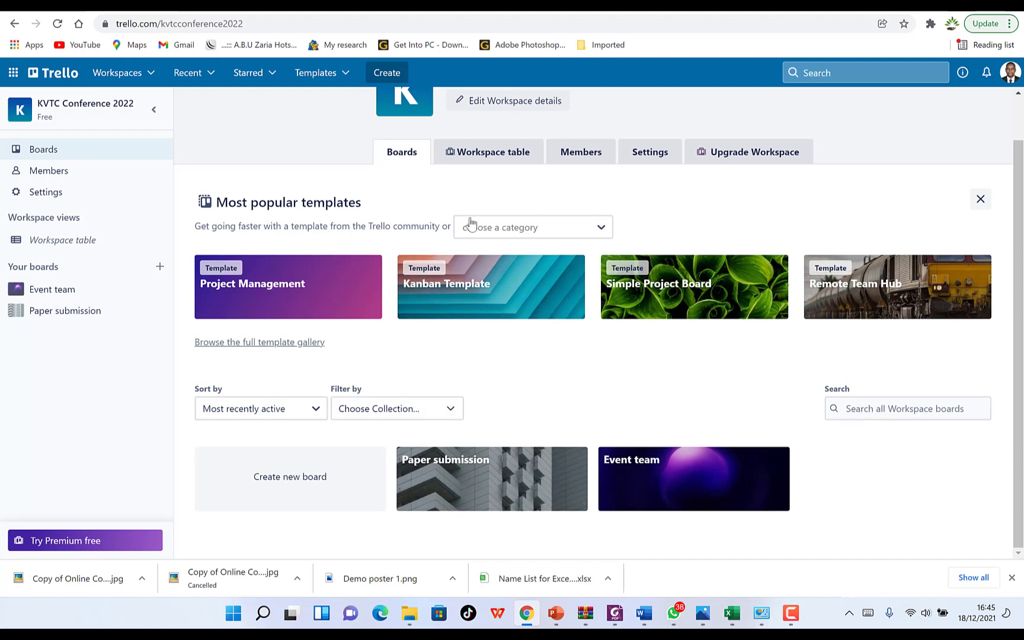
{"action": "scroll", "coordinate": [470, 223], "scroll_direction": "up", "scroll_amount": 1}
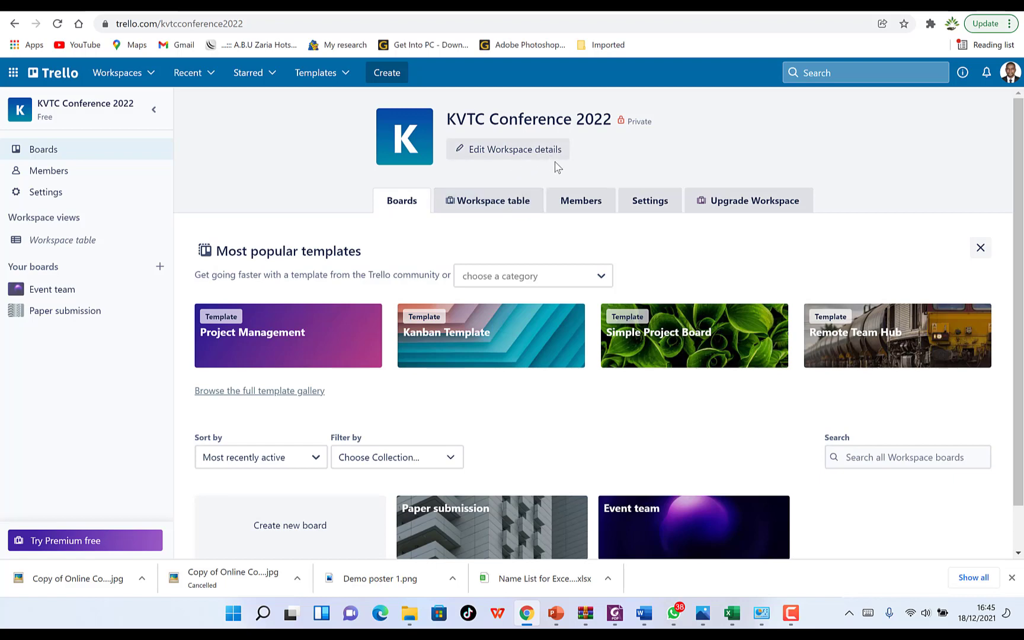
{"action": "left_click", "coordinate": [485, 205]}
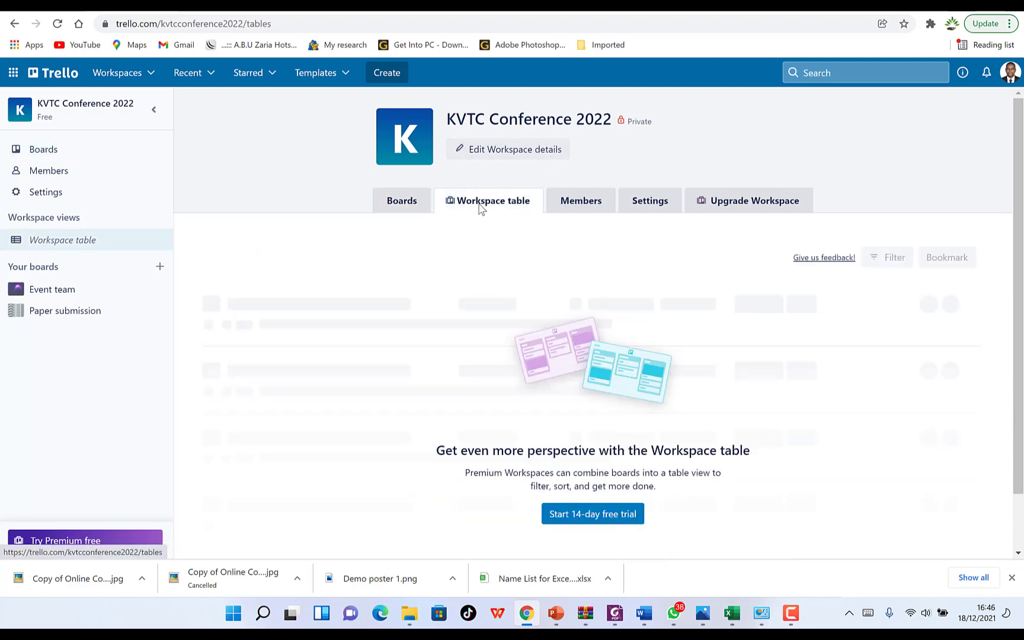
Step: View the Workspace members and open the form for inviting many people at once
{"action": "left_click", "coordinate": [587, 204]}
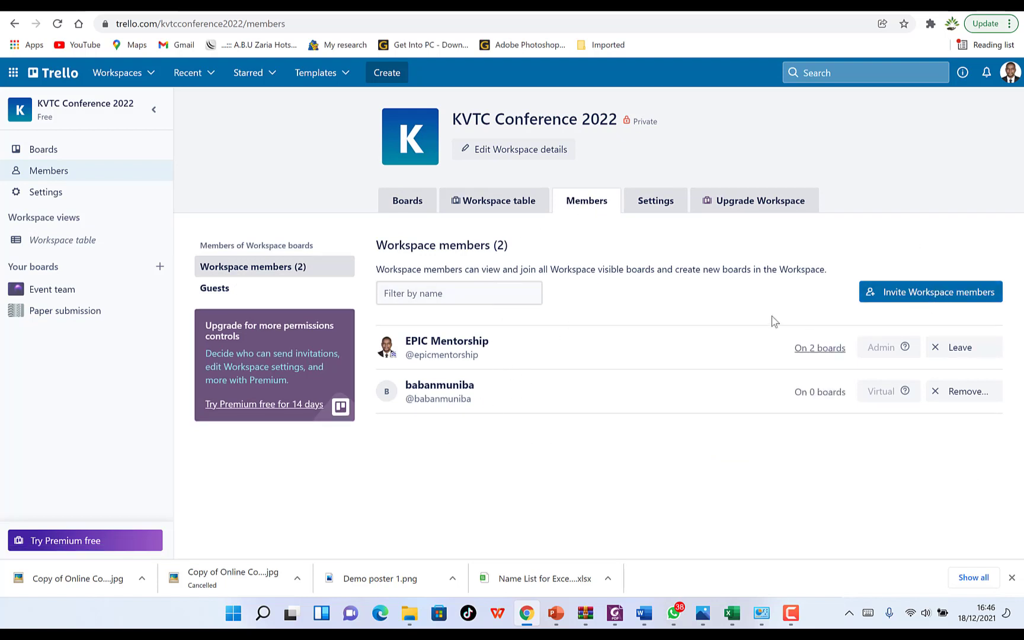
{"action": "left_click", "coordinate": [953, 292]}
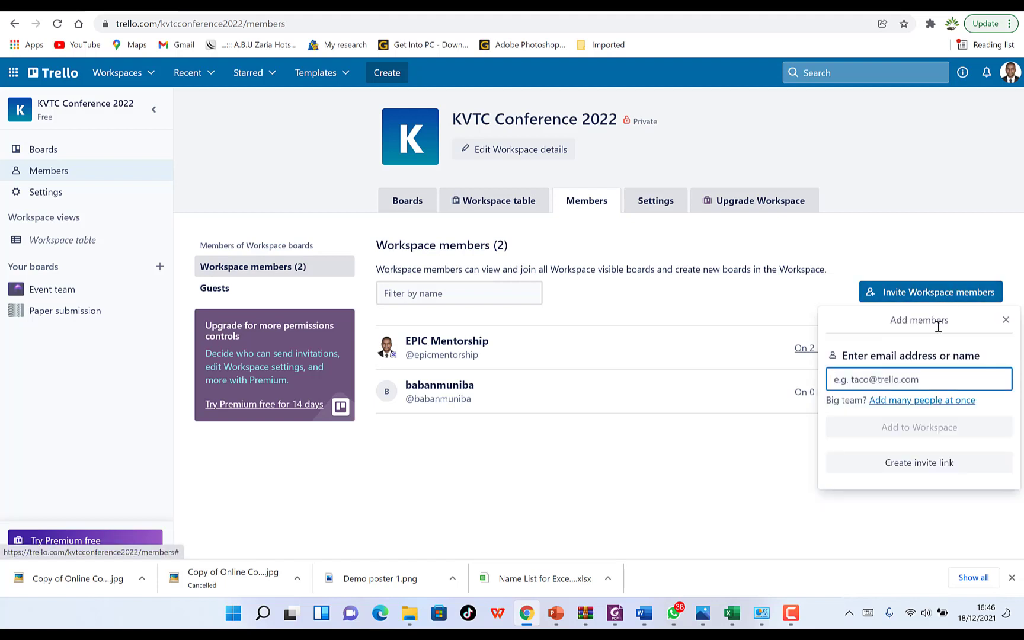
{"action": "left_click", "coordinate": [936, 401]}
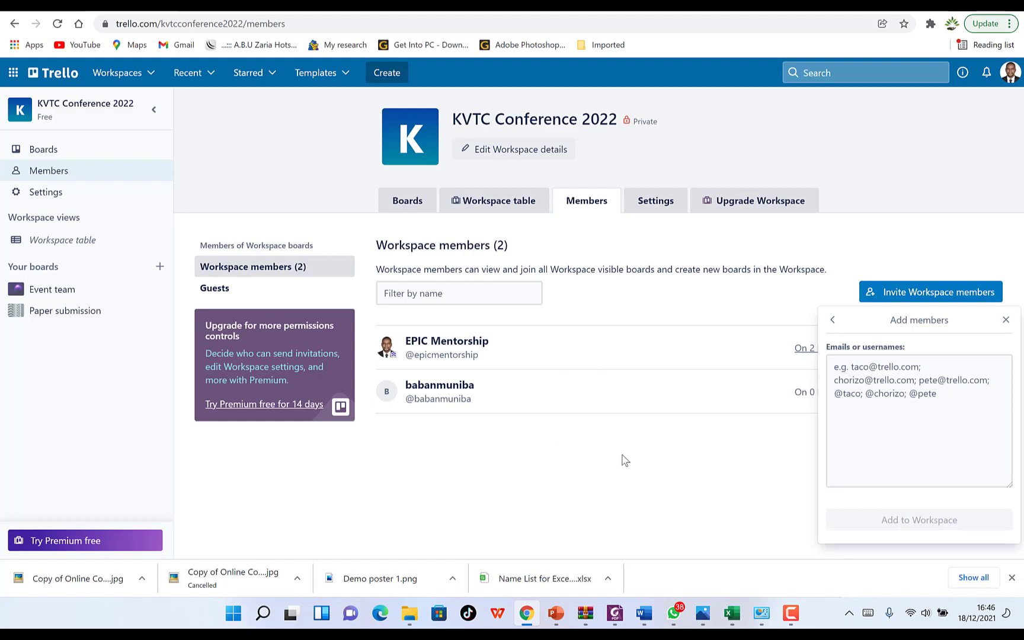
Step: Return to the Workspace's boards page and check the list of recent boards
{"action": "left_click", "coordinate": [407, 202]}
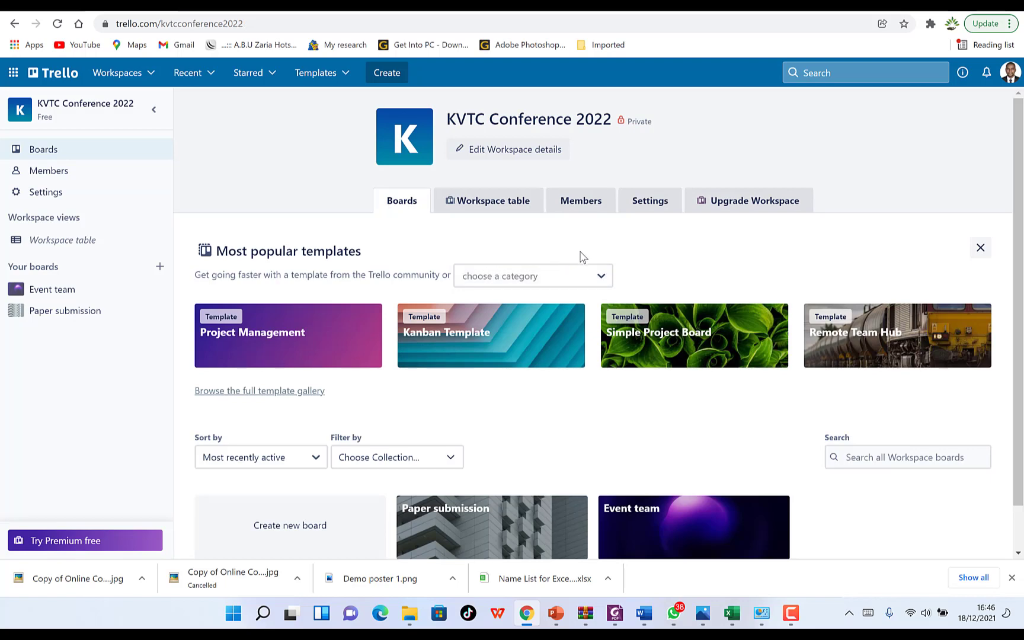
{"action": "scroll", "coordinate": [579, 504], "scroll_direction": "down", "scroll_amount": 1}
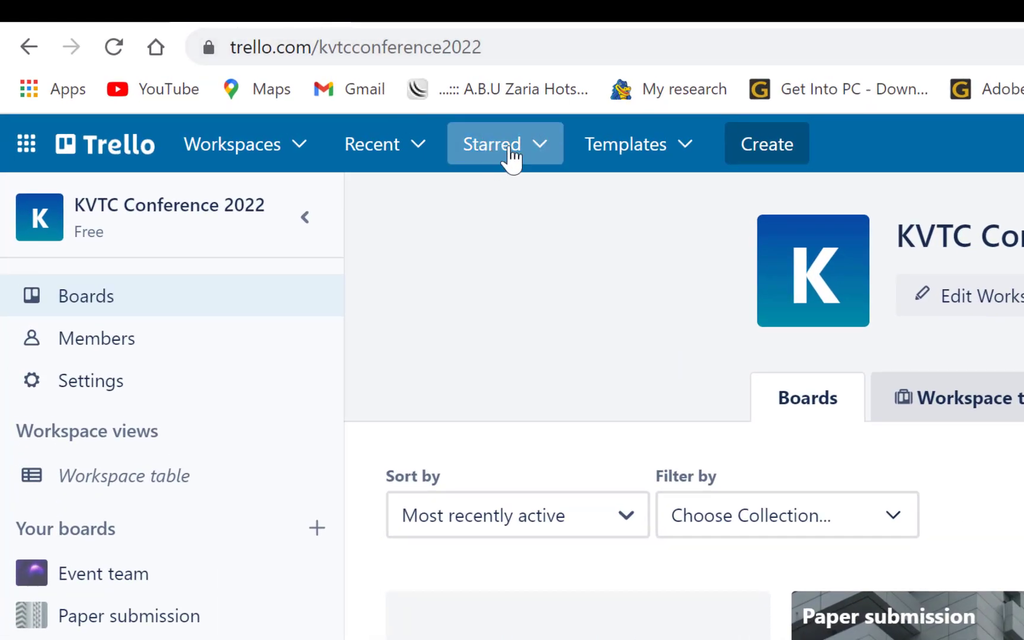
{"action": "left_click", "coordinate": [418, 145]}
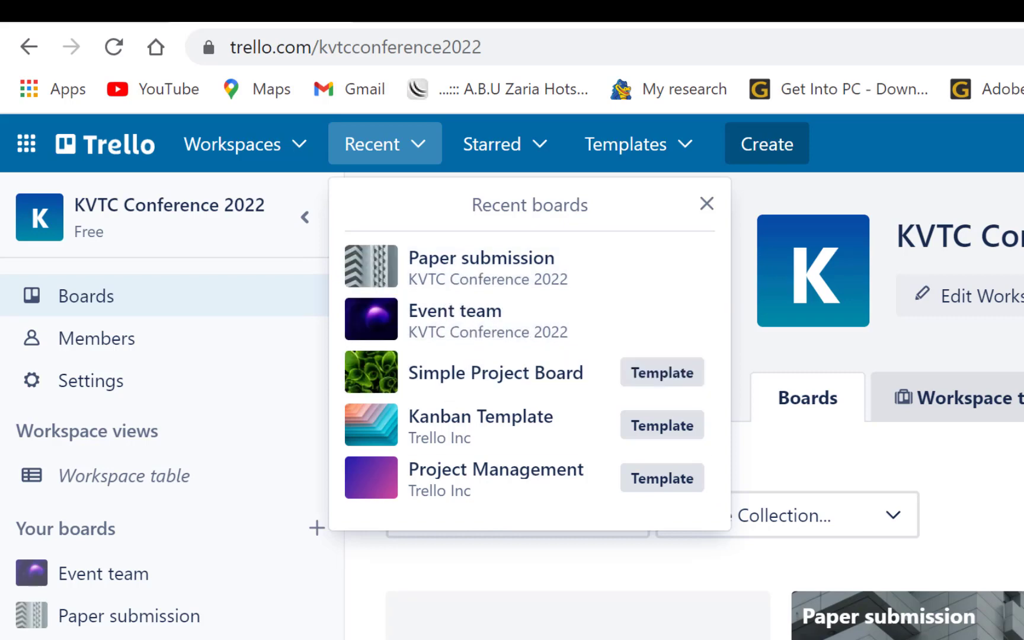
{"action": "key", "text": "Escape"}
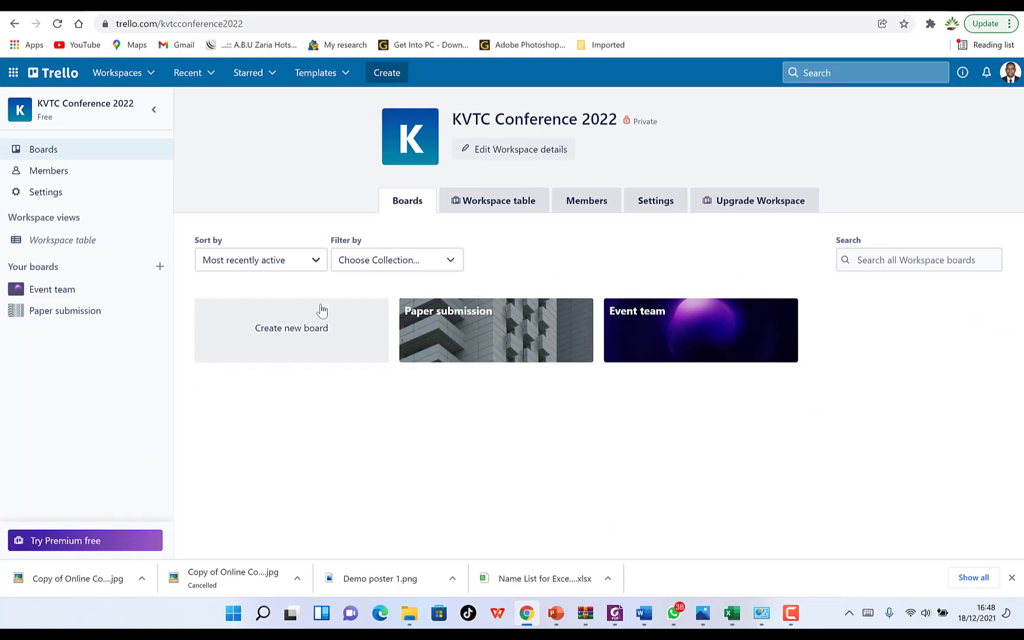
Step: Upload the image cropped-1-1 from the Pictures folder as the Workspace's new logo
{"action": "left_click", "coordinate": [408, 158]}
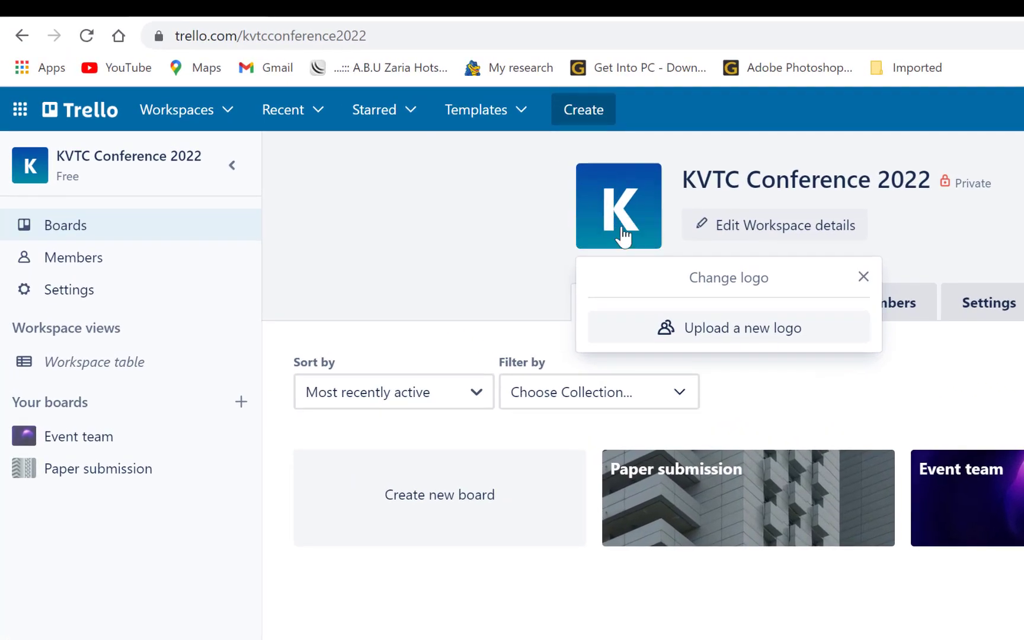
{"action": "left_click", "coordinate": [725, 335]}
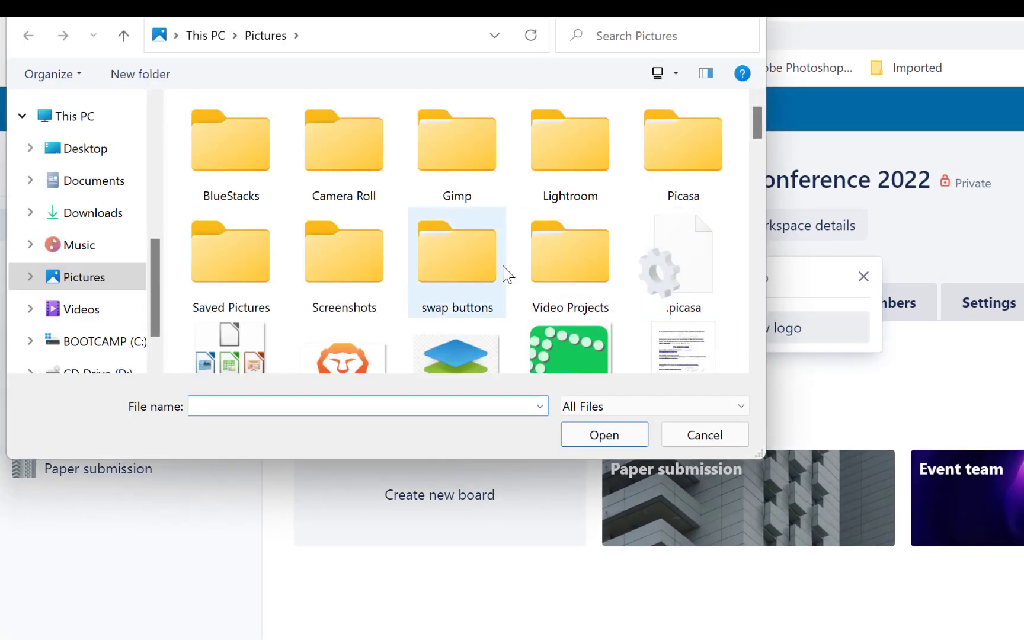
{"action": "scroll", "coordinate": [503, 270], "scroll_direction": "down", "scroll_amount": 5}
{"action": "left_click", "coordinate": [683, 150]}
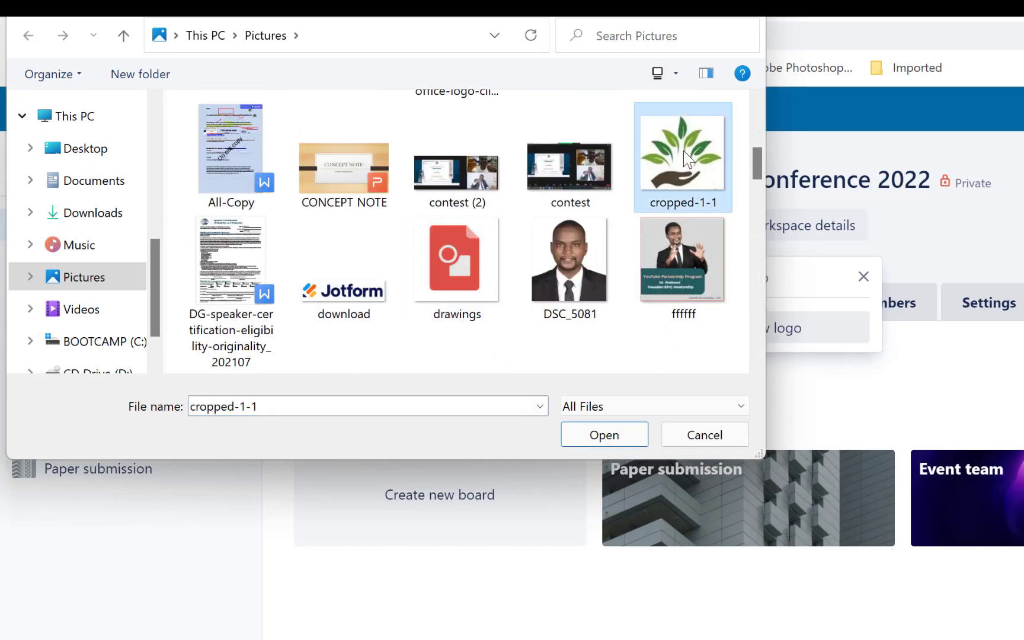
{"action": "left_click", "coordinate": [603, 437]}
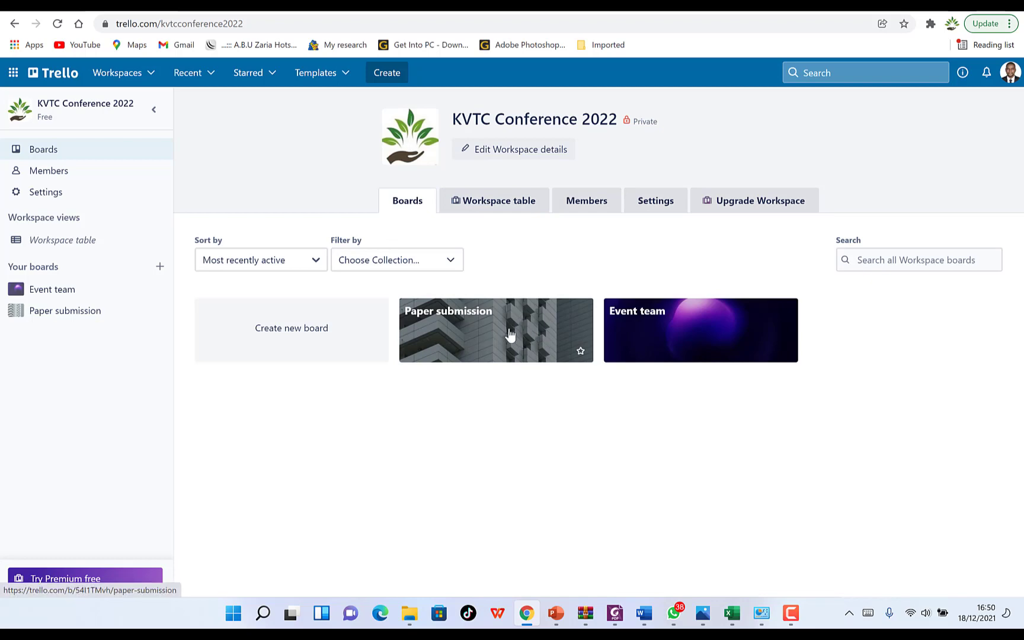
Step: Open the Paper submission board and show its additional board options
{"action": "left_click", "coordinate": [462, 334]}
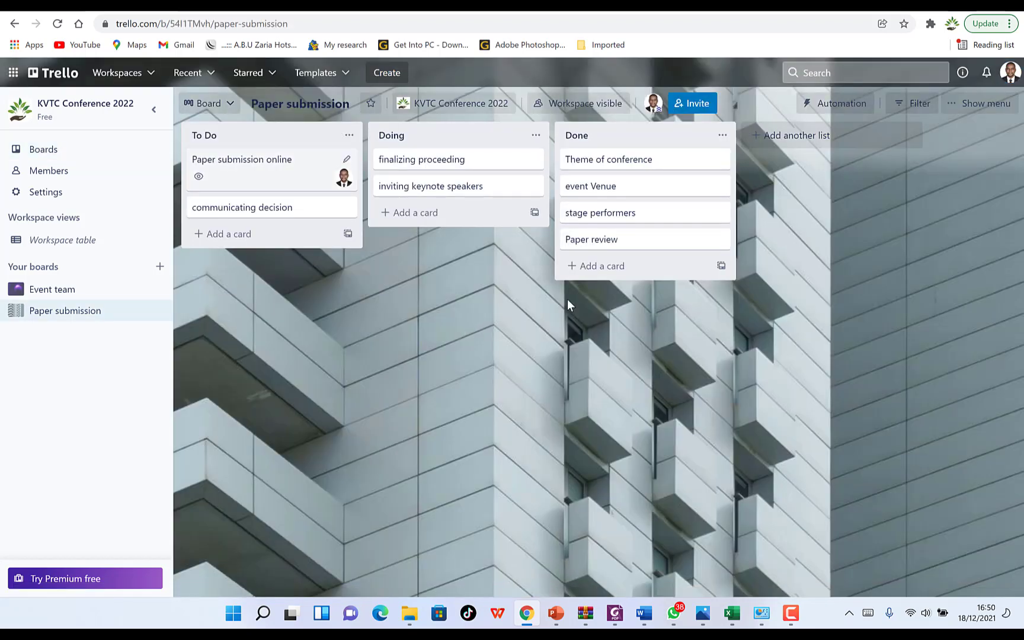
{"action": "left_click", "coordinate": [982, 103]}
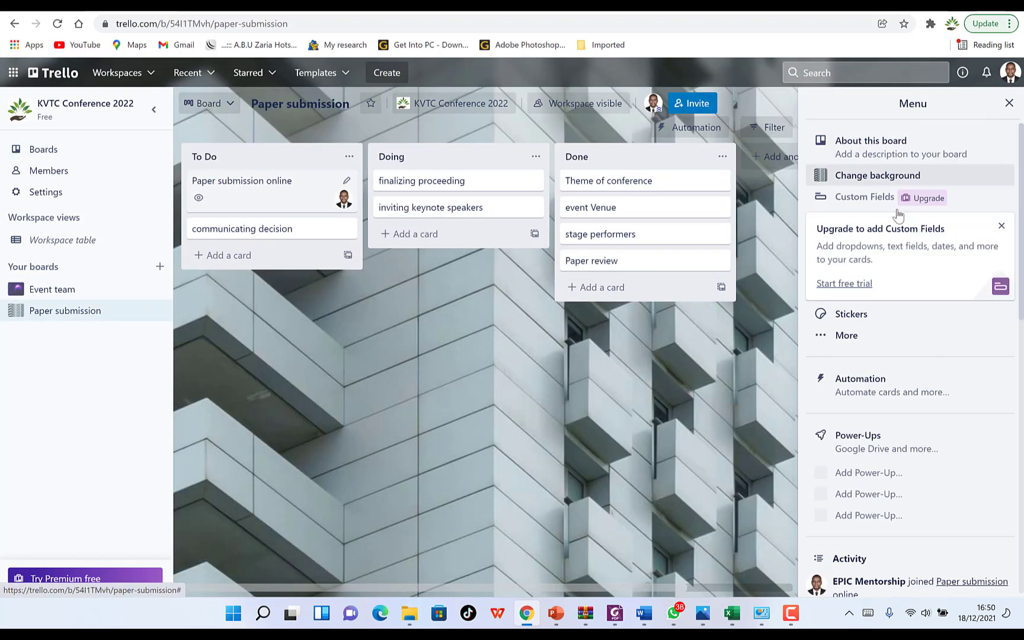
{"action": "left_click", "coordinate": [843, 336]}
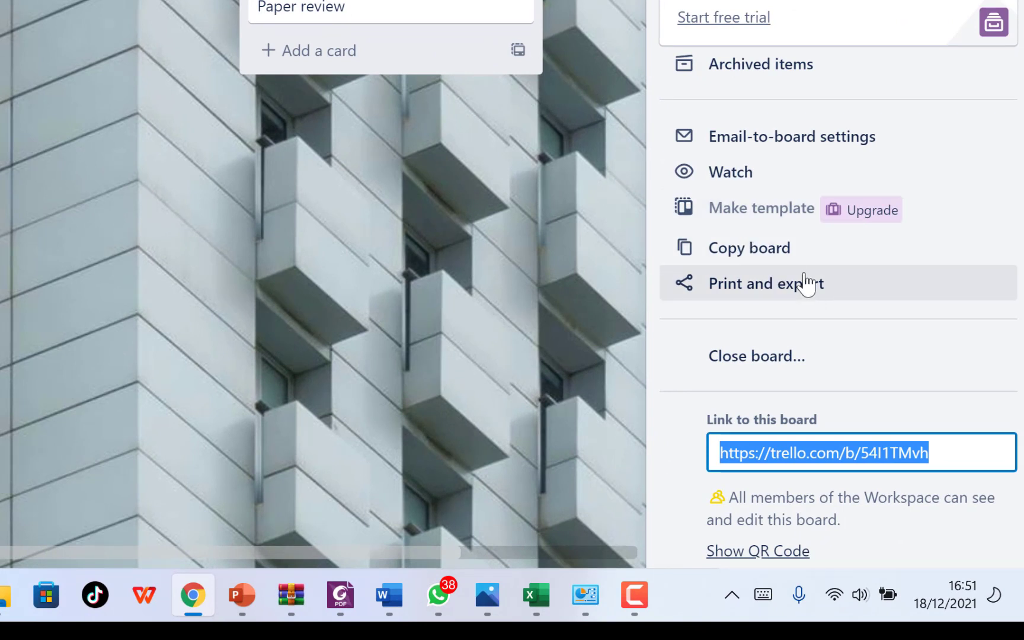
Step: Print the board through Nitro PDF Creator and save it as the PDF "Paper submission _ Trello" in Documents
{"action": "left_click", "coordinate": [800, 297]}
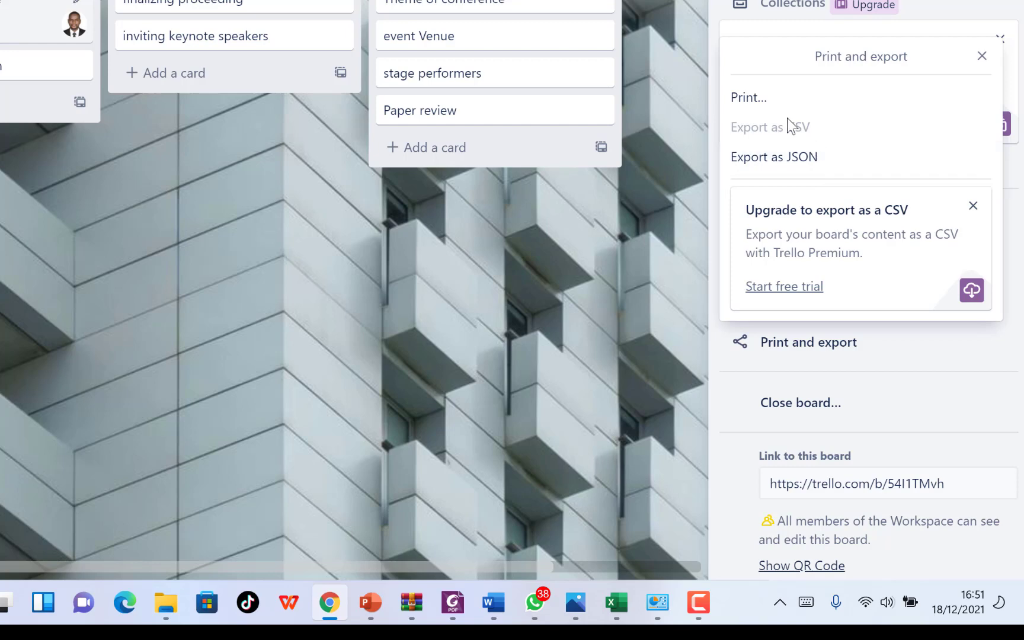
{"action": "left_click", "coordinate": [774, 99]}
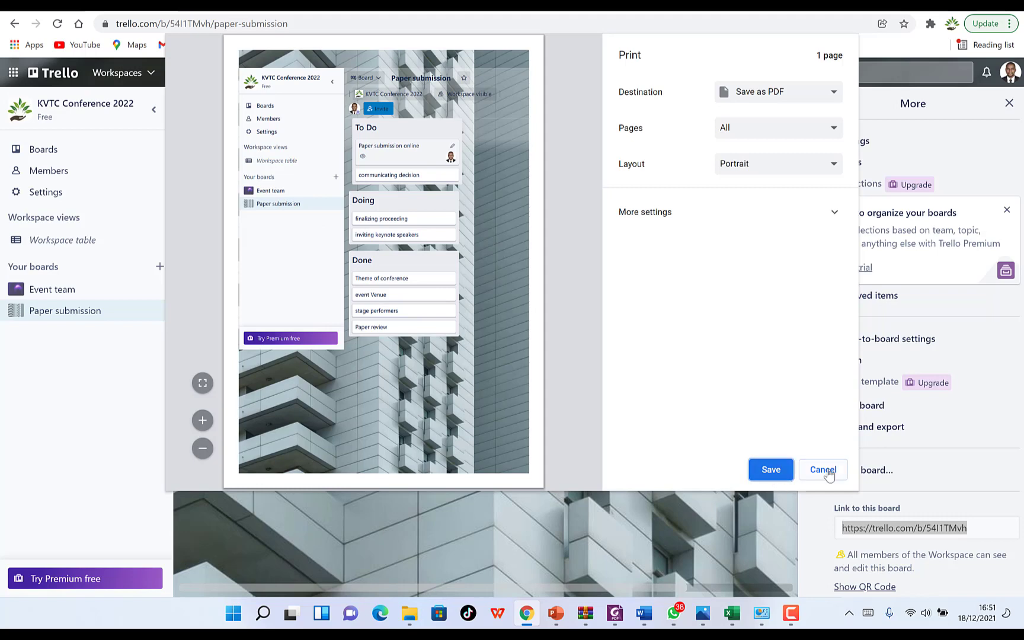
{"action": "left_click", "coordinate": [786, 92]}
{"action": "left_click", "coordinate": [777, 108]}
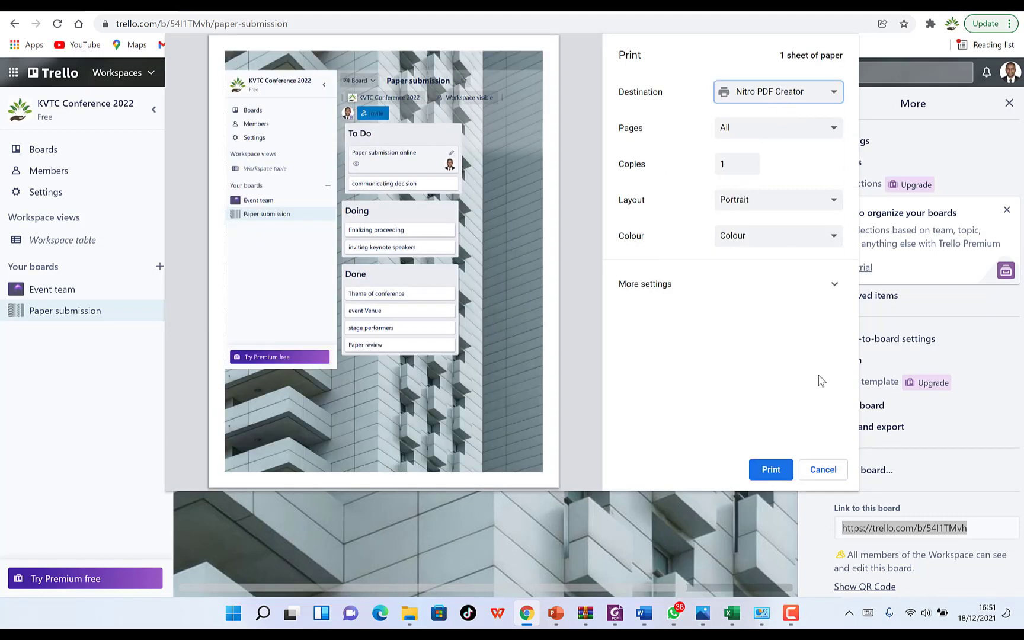
{"action": "left_click", "coordinate": [770, 470]}
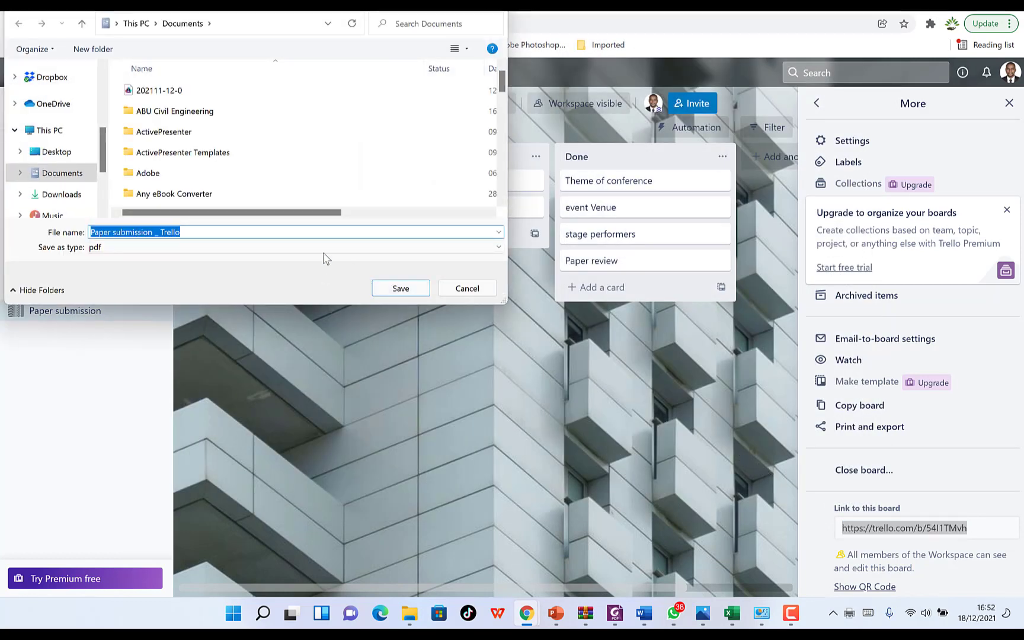
{"action": "left_click", "coordinate": [389, 293]}
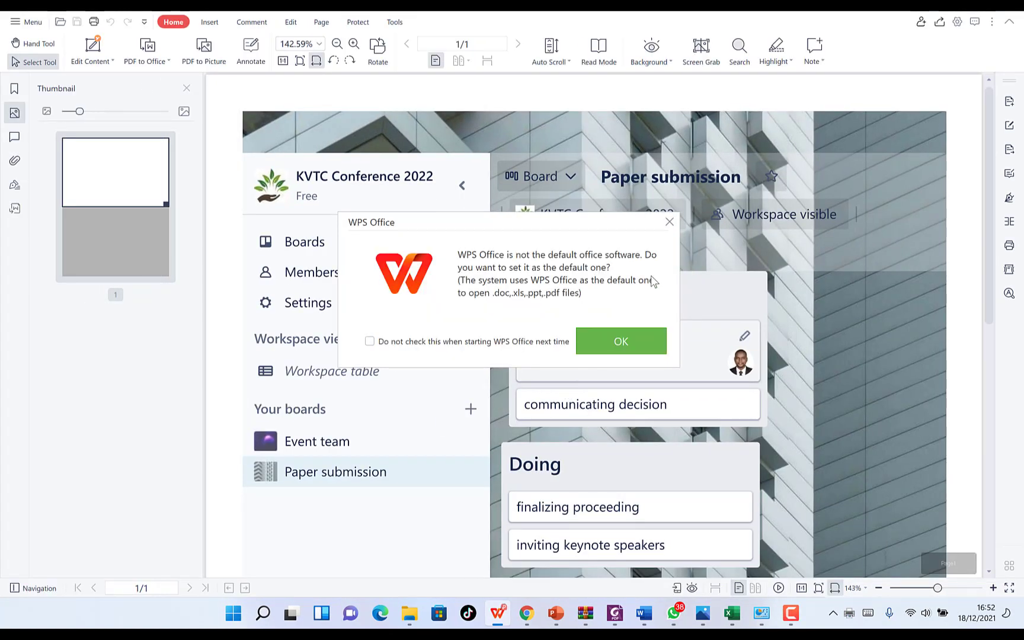
Step: Look through the exported Paper submission PDF down to its Done list without making WPS Office the default, and return to Trello in Chrome
{"action": "left_click", "coordinate": [669, 222]}
{"action": "left_click_drag", "start_coordinate": [791, 247], "coordinate": [770, 282]}
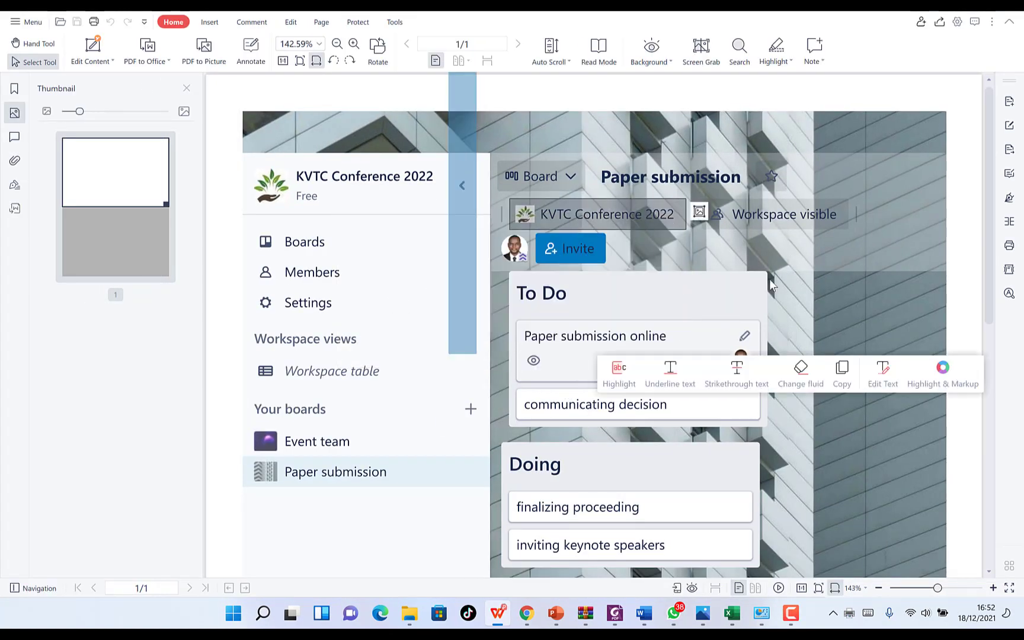
{"action": "left_click_drag", "start_coordinate": [964, 154], "coordinate": [893, 169]}
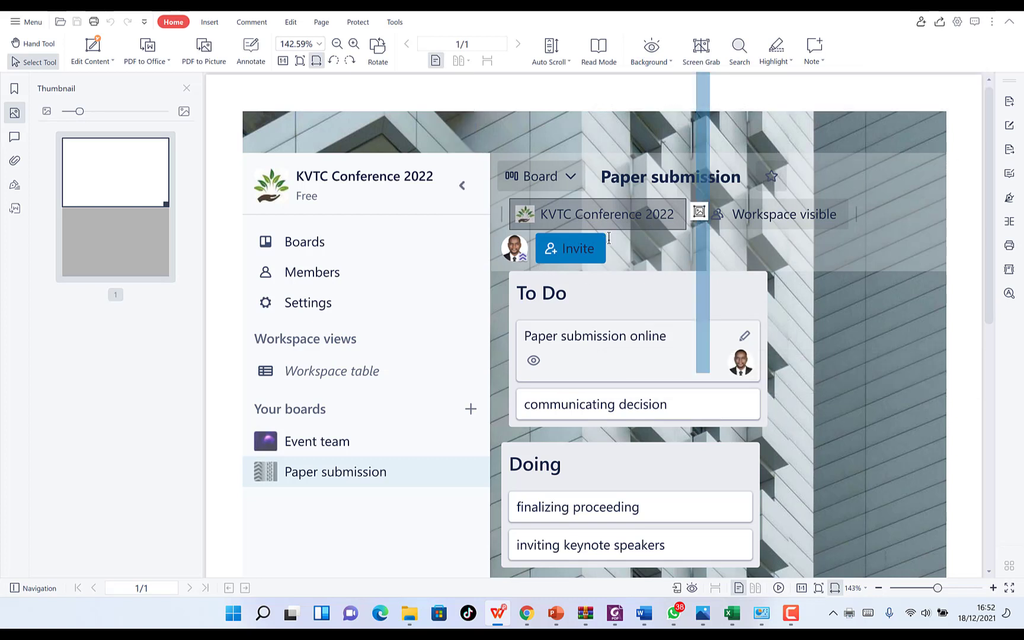
{"action": "left_click_drag", "start_coordinate": [528, 298], "coordinate": [942, 411]}
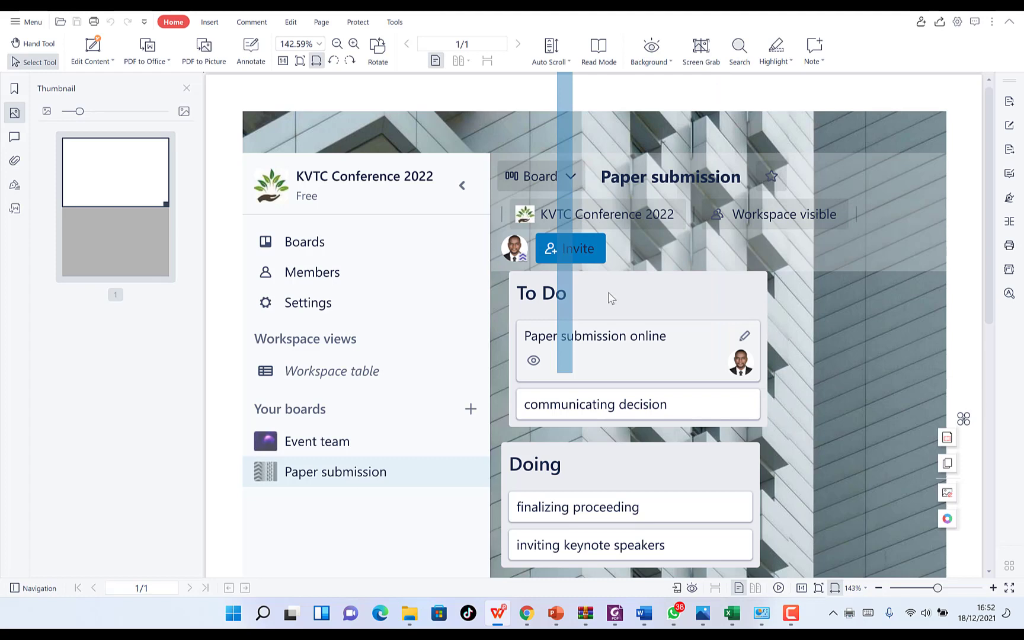
{"action": "scroll", "coordinate": [616, 331], "scroll_direction": "down", "scroll_amount": 2}
{"action": "scroll", "coordinate": [619, 356], "scroll_direction": "down", "scroll_amount": 4}
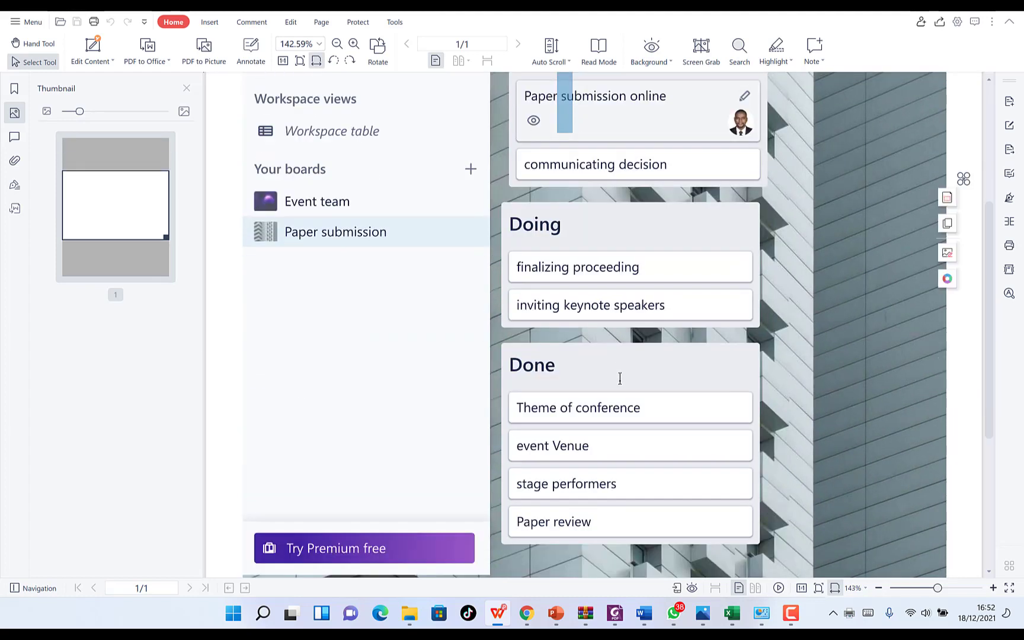
{"action": "scroll", "coordinate": [595, 327], "scroll_direction": "up", "scroll_amount": 4}
{"action": "scroll", "coordinate": [616, 326], "scroll_direction": "up", "scroll_amount": 2}
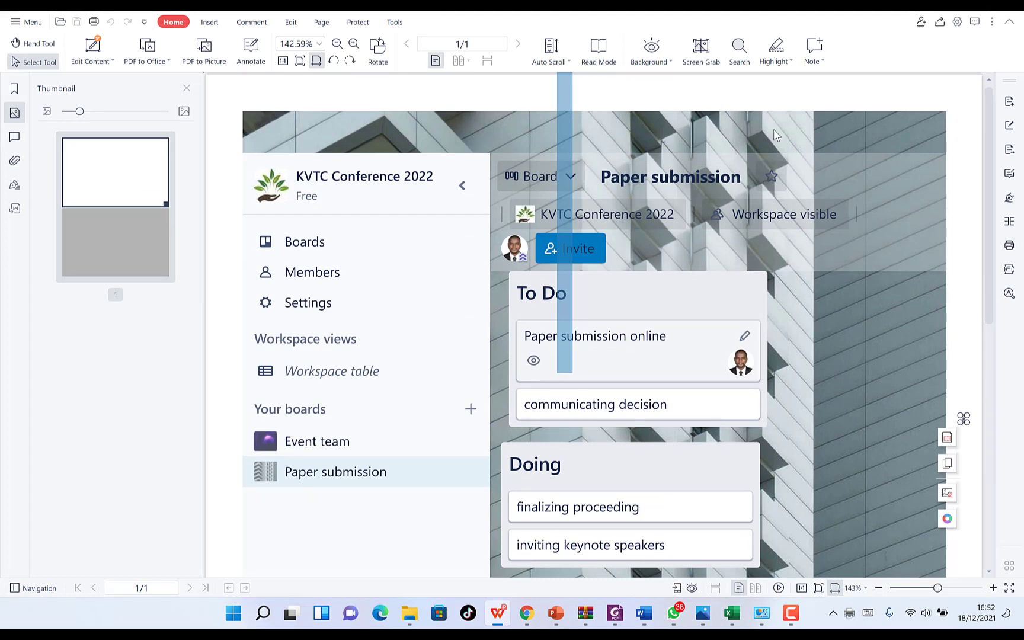
{"action": "left_click", "coordinate": [954, 5]}
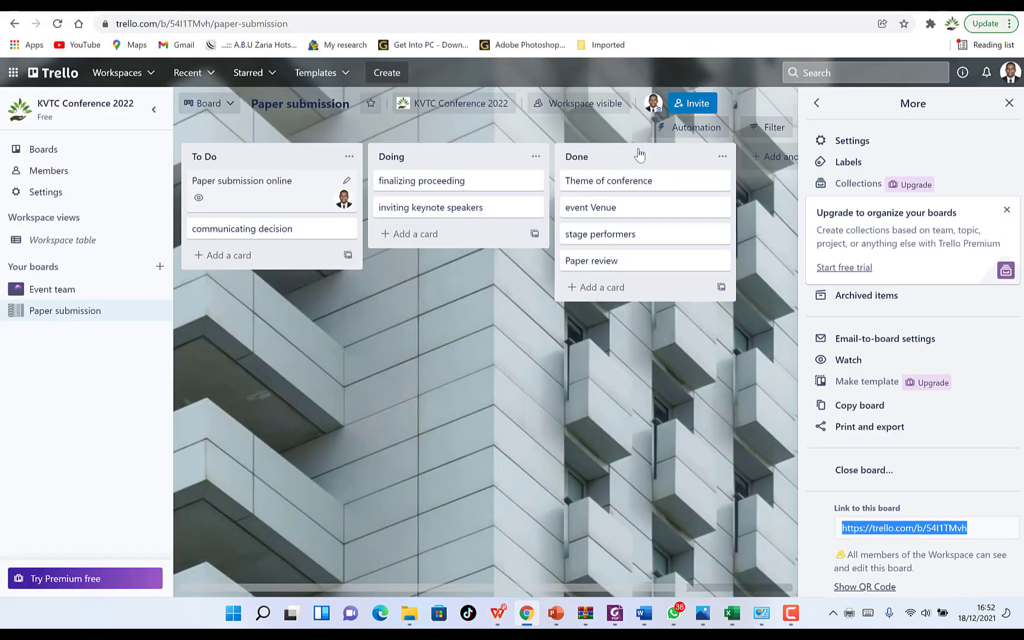